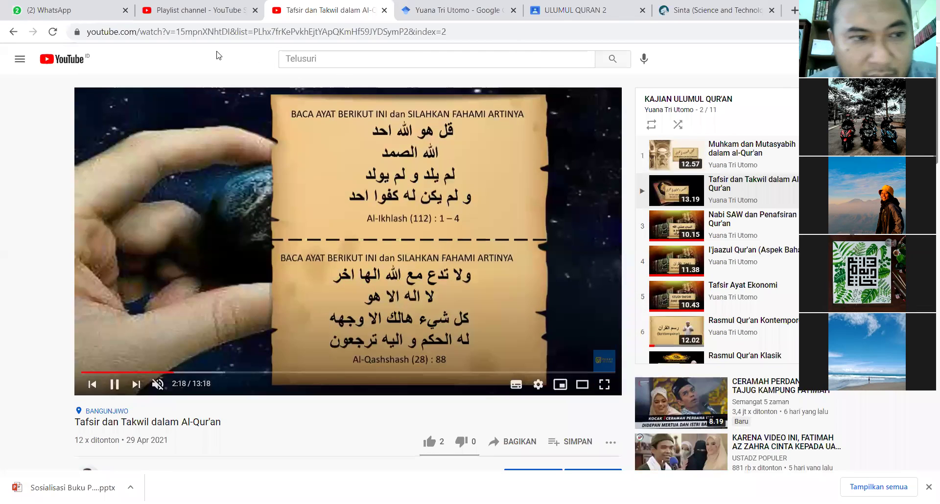
# Go back to the KAJIAN ULUMUL QUR'AN playlist, and switch to the ULUMUL QURAN 2 class in Google Classroom
pyautogui.click(11, 32)
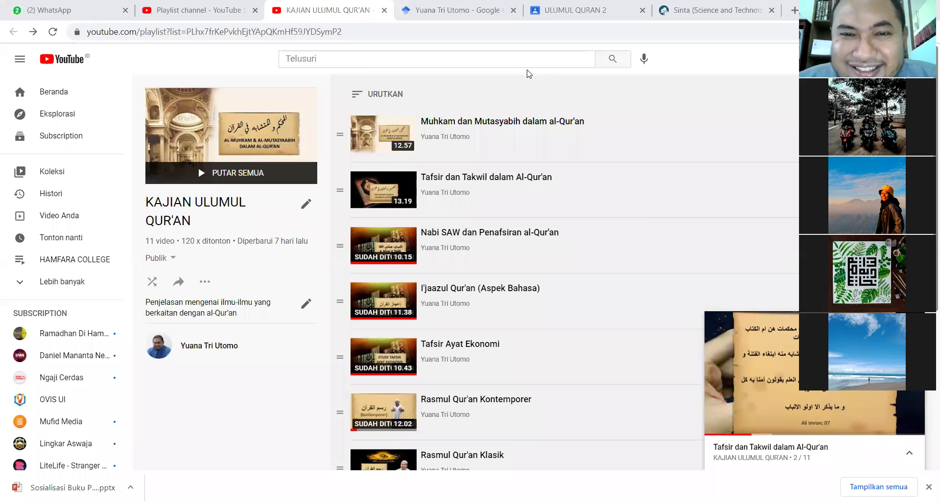
pyautogui.click(575, 10)
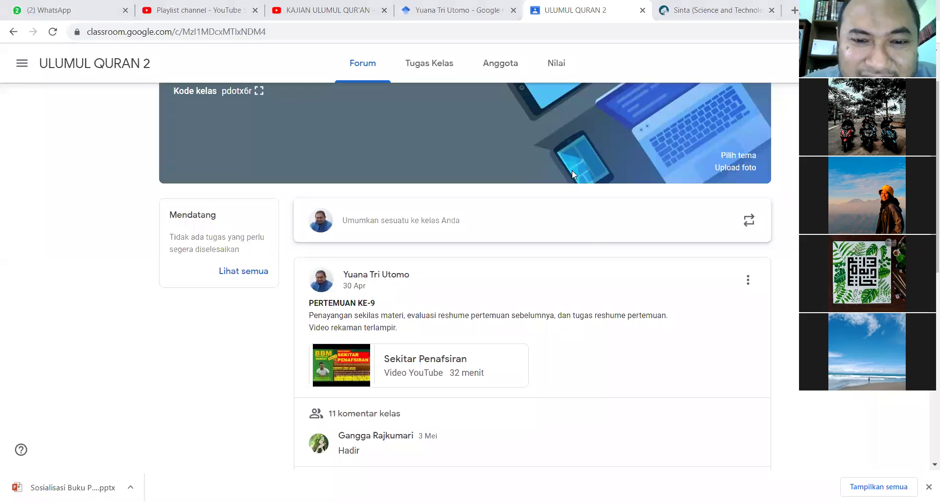
pyautogui.scroll(1, 587, 247)
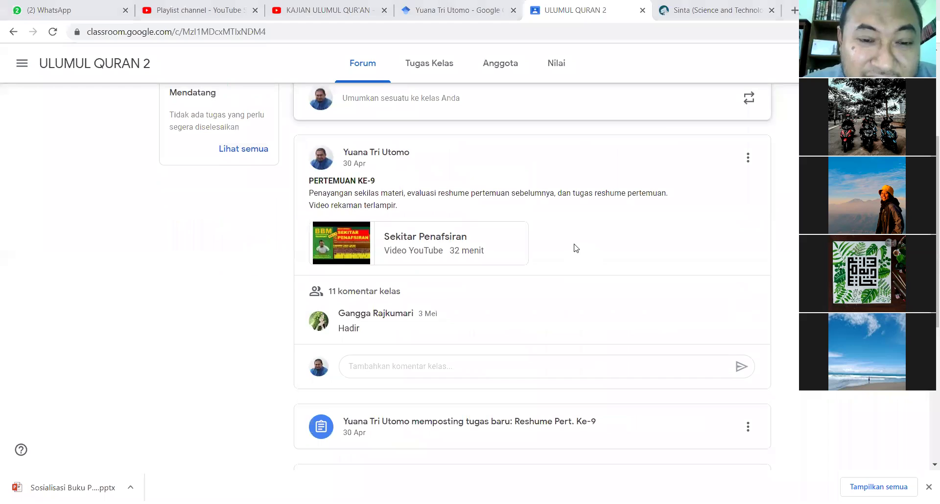
pyautogui.scroll(1, 429, 198)
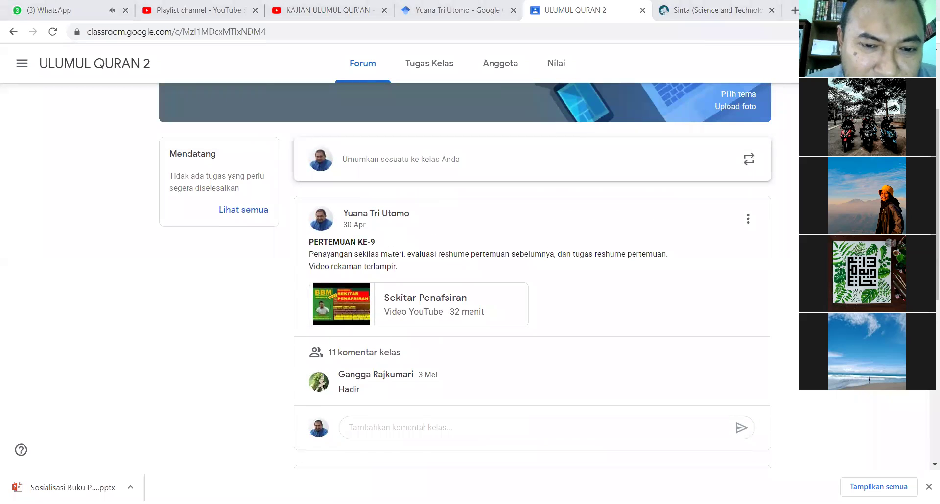
pyautogui.scroll(-2, 404, 266)
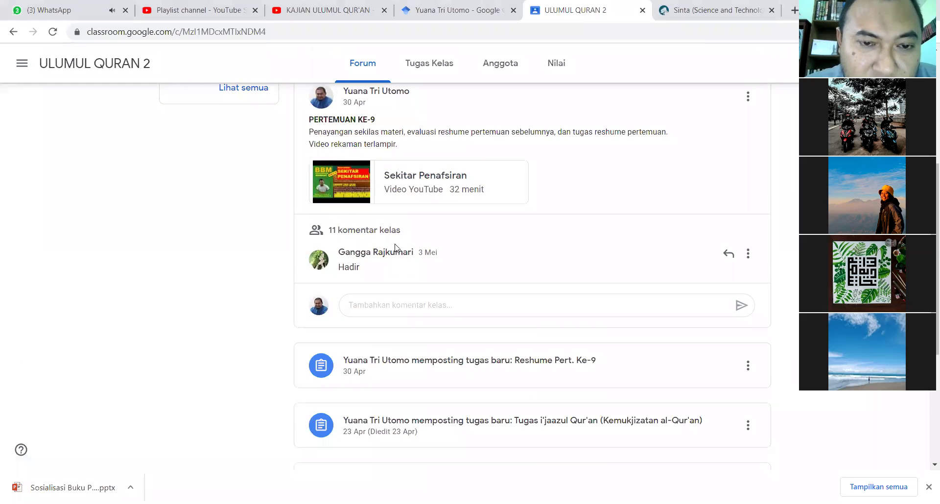
# Open the student submissions for the class assignment Reshume Pert. Ke-9
pyautogui.click(431, 71)
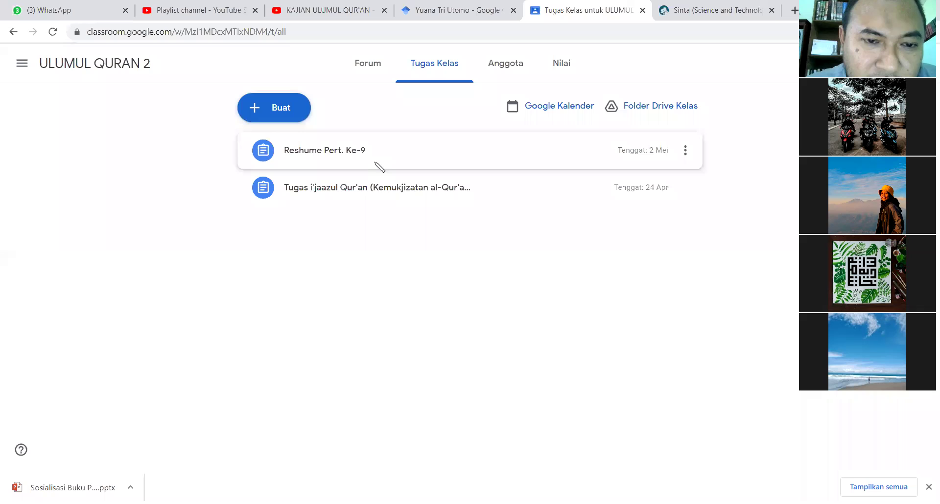
pyautogui.click(378, 163)
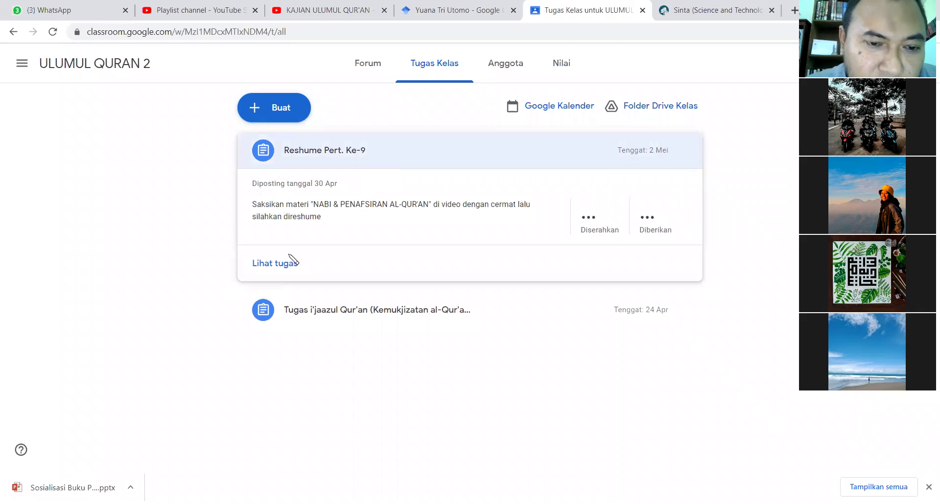
pyautogui.click(289, 265)
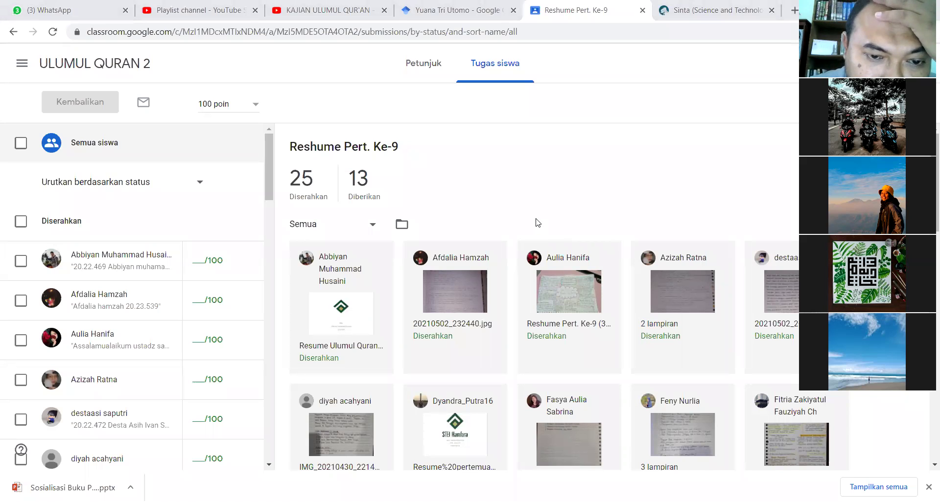
# Open the submitted Word document Resume%20pertemuan%209%20Ulumul%20Quran.docx from the student work
pyautogui.scroll(-3, 538, 222)
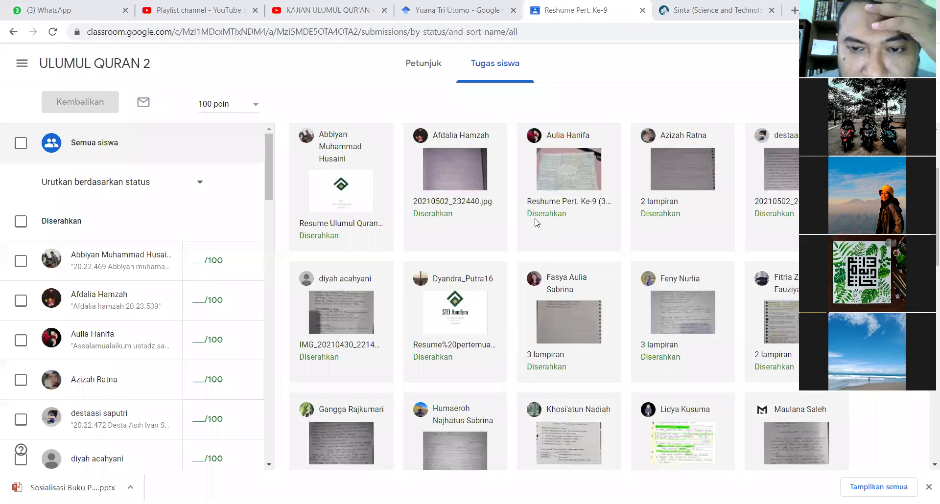
pyautogui.scroll(-2, 537, 223)
pyautogui.scroll(-2, 471, 205)
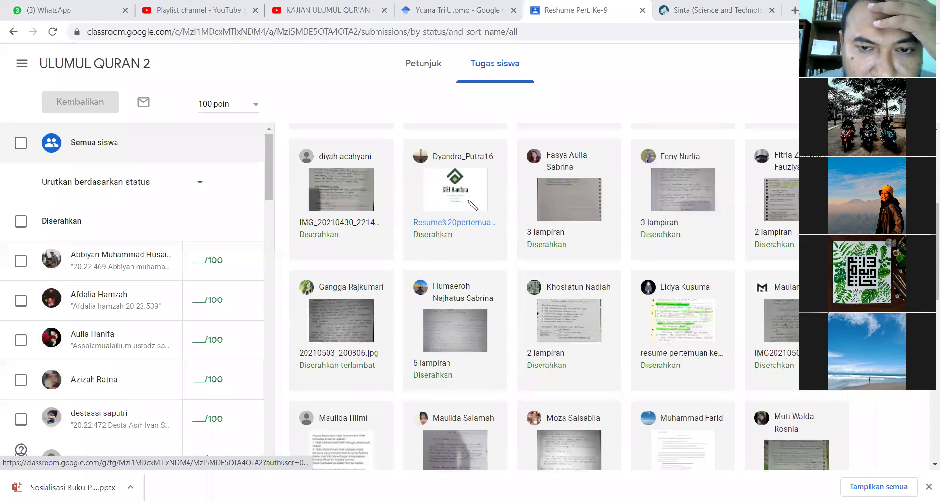
pyautogui.click(471, 205)
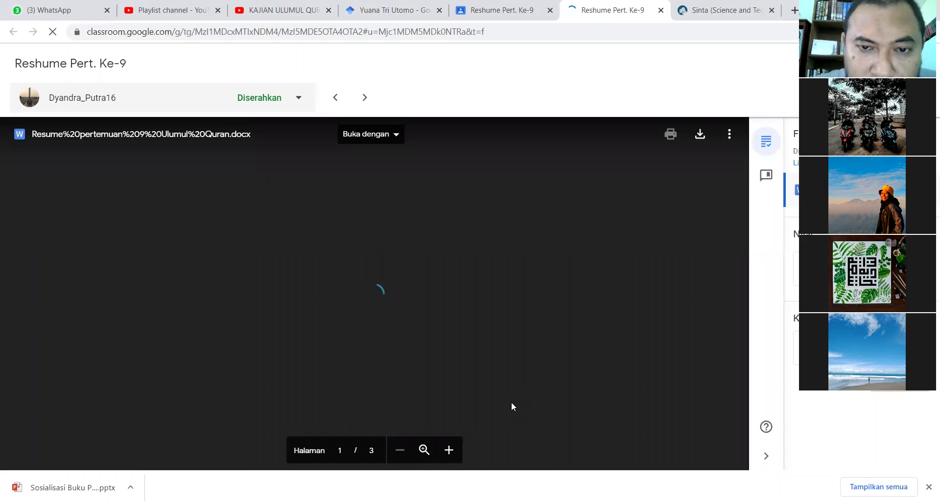
# Read through the student's three-page resume document to its end
pyautogui.scroll(-5, 516, 206)
pyautogui.scroll(-10, 516, 207)
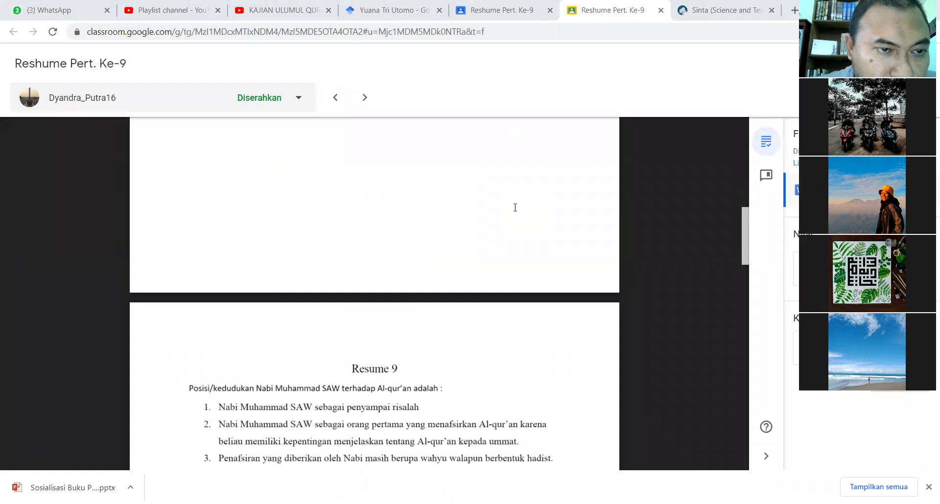
pyautogui.scroll(-4, 515, 208)
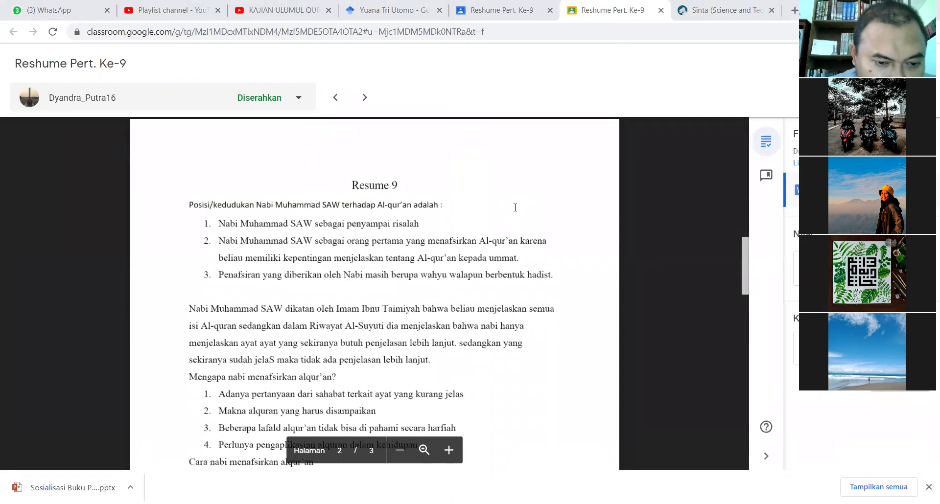
pyautogui.scroll(-1, 515, 208)
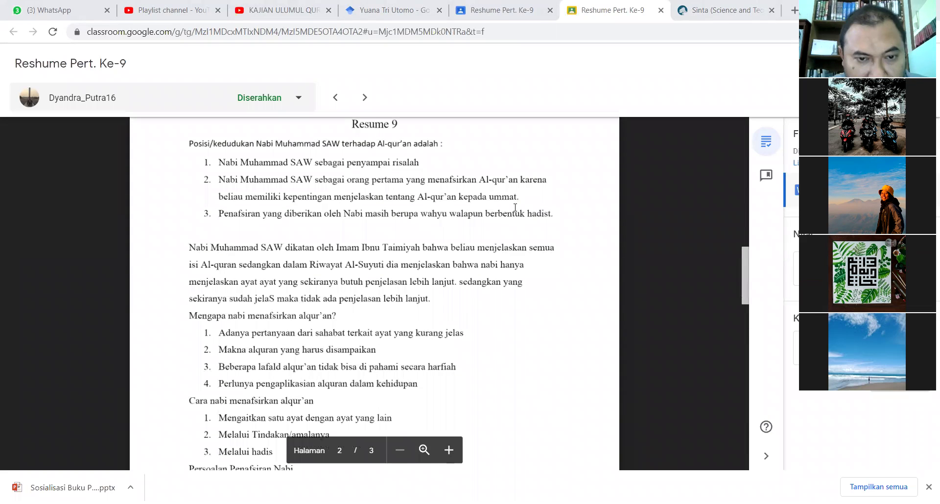
pyautogui.scroll(-2, 515, 207)
pyautogui.scroll(-9, 514, 210)
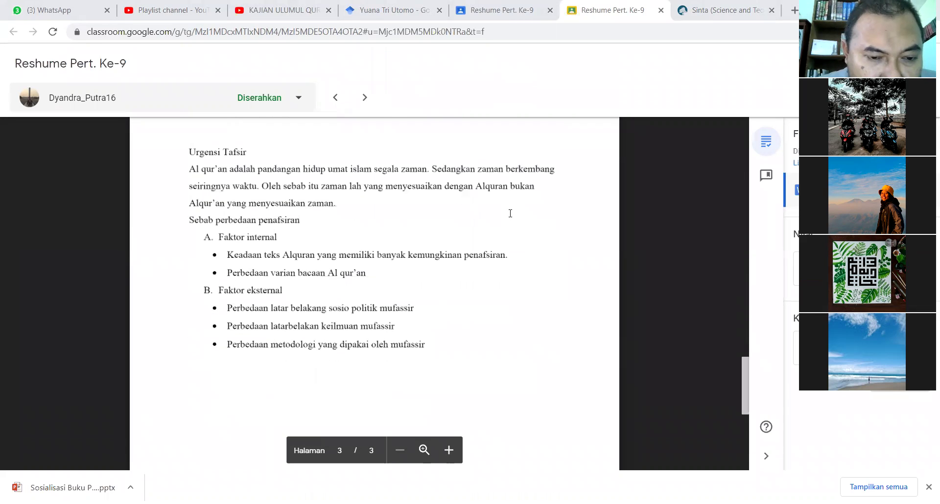
pyautogui.scroll(-2, 510, 214)
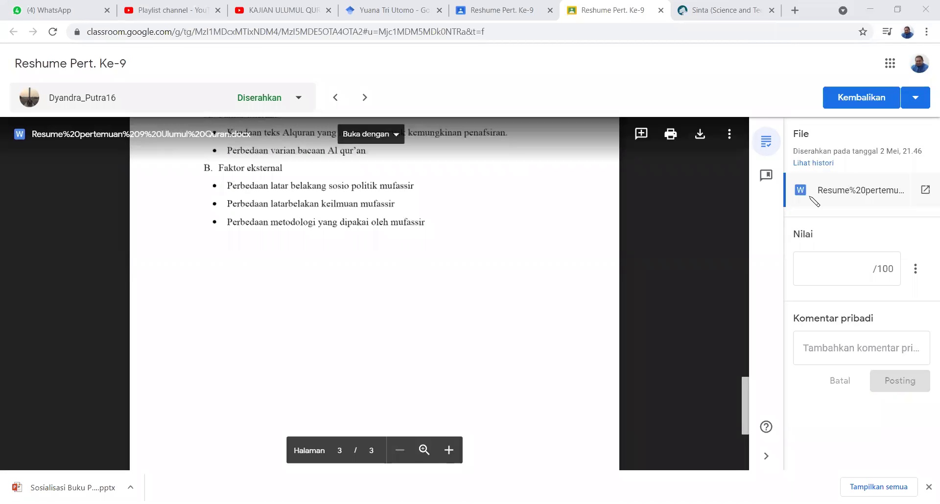
# Grade the submission 80 out of 100 and post the private comment "Baarokallaahu fiikum"
pyautogui.click(842, 265)
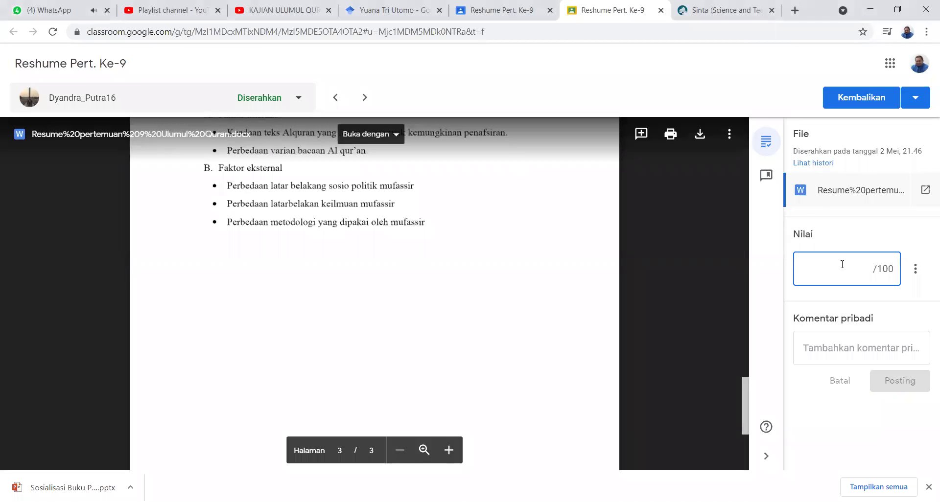
pyautogui.write('80')
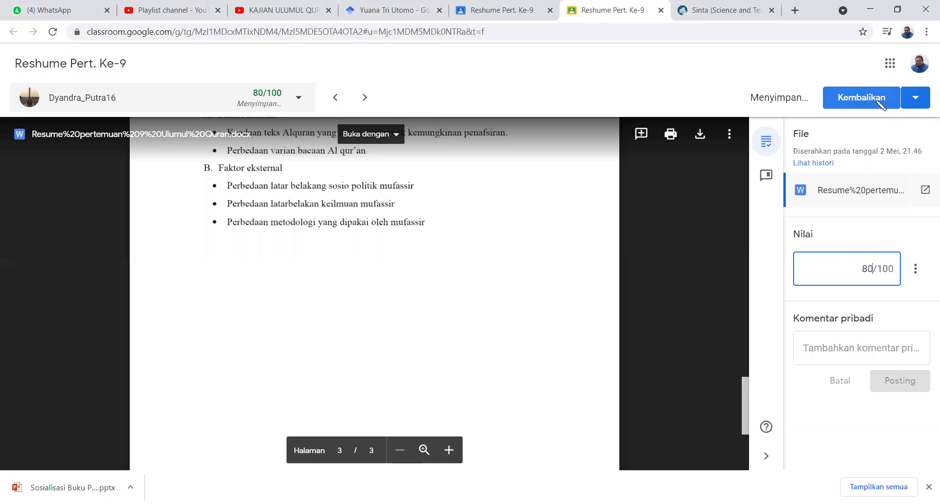
pyautogui.click(856, 344)
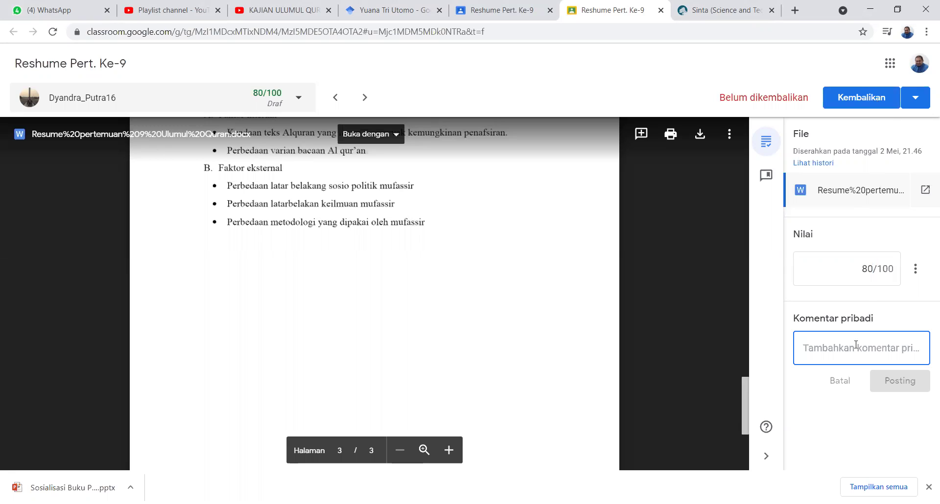
pyautogui.write('Baar')
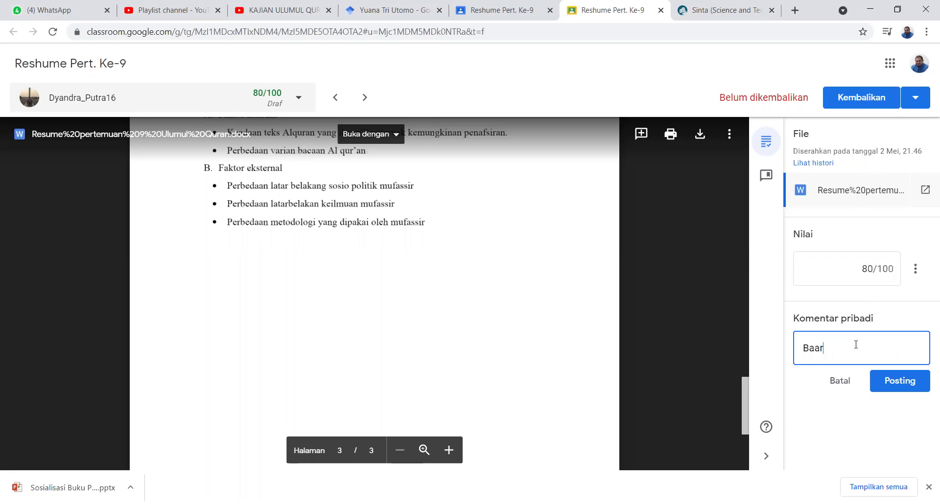
pyautogui.write('okallaahu fiikum')
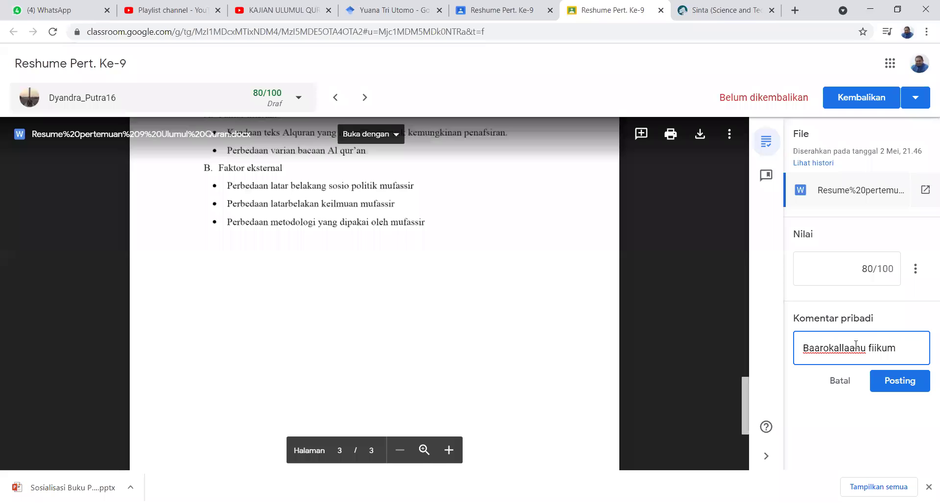
pyautogui.click(906, 377)
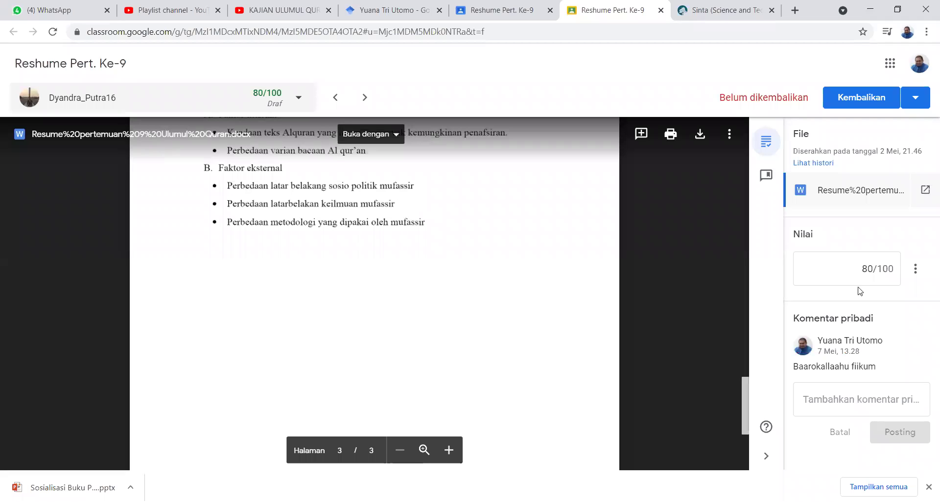
# Return the graded submission to the student and confirm the return
pyautogui.click(864, 100)
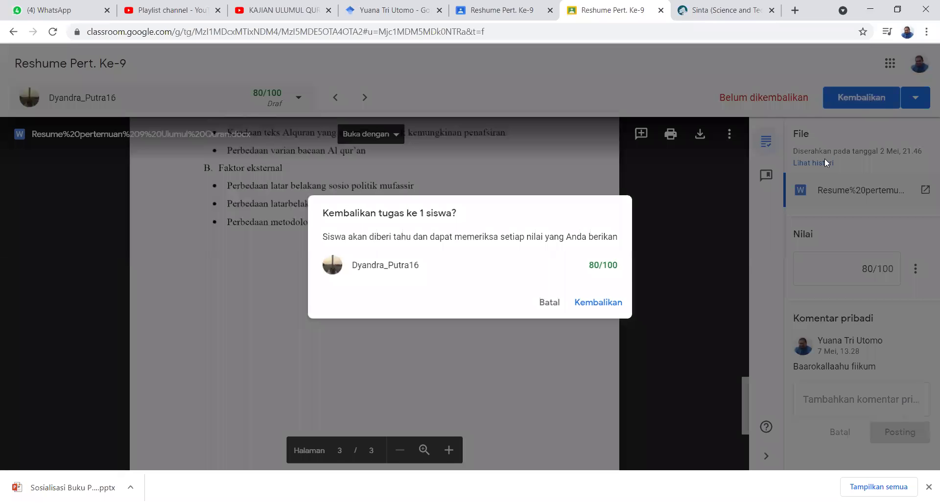
pyautogui.click(606, 302)
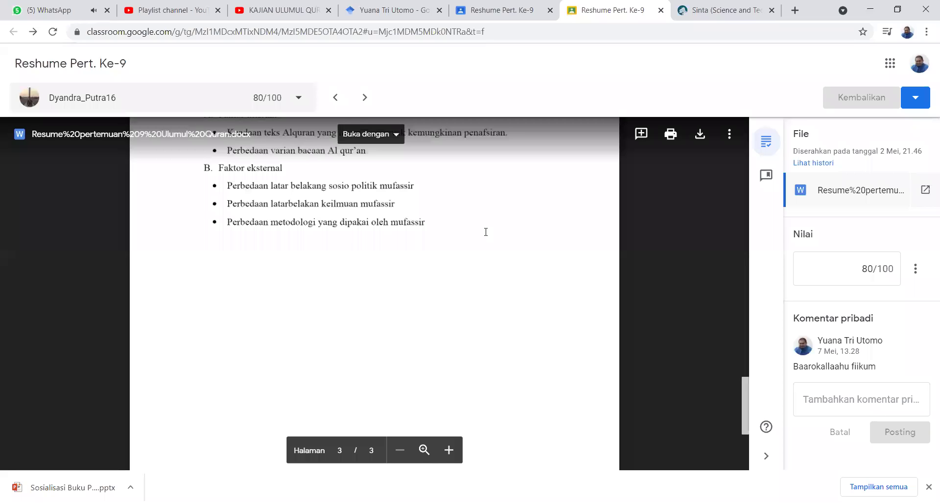
# Review the returned document again, from the sections on tafsir back to the Resume 9 heading
pyautogui.scroll(2, 485, 232)
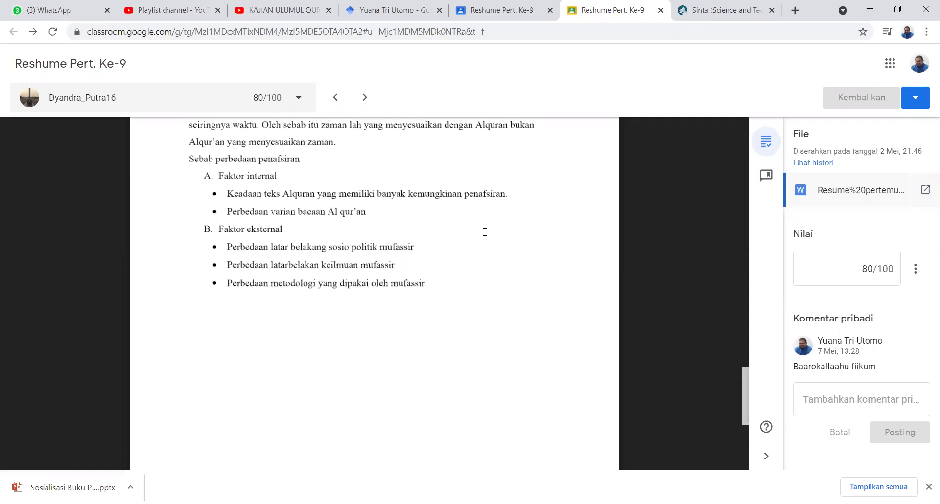
pyautogui.scroll(2, 485, 232)
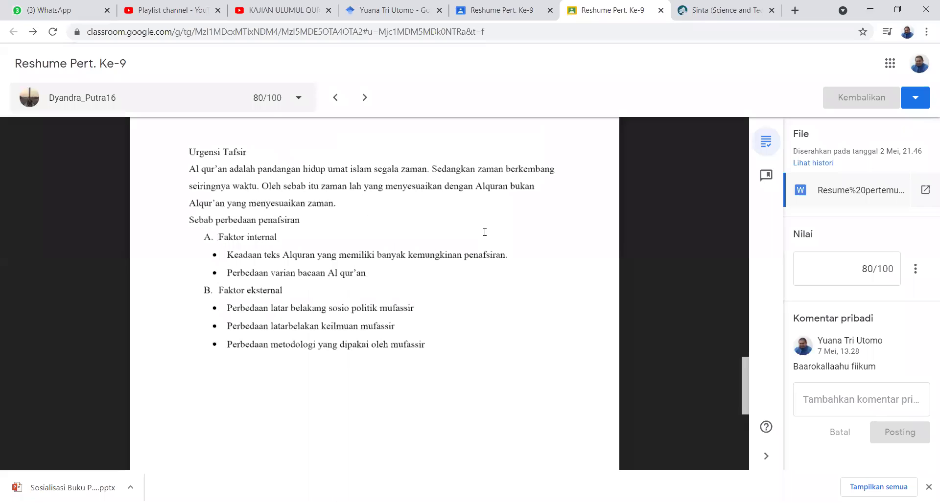
pyautogui.scroll(-8, 485, 233)
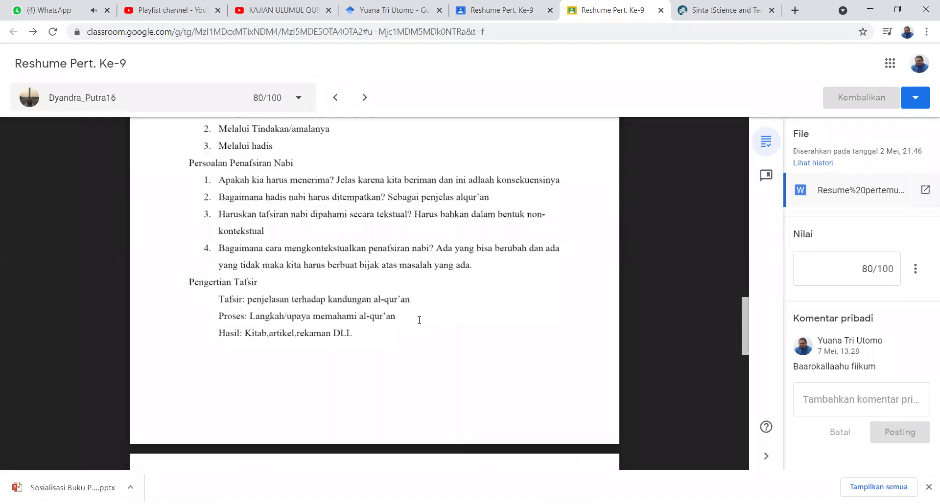
pyautogui.scroll(-6, 428, 315)
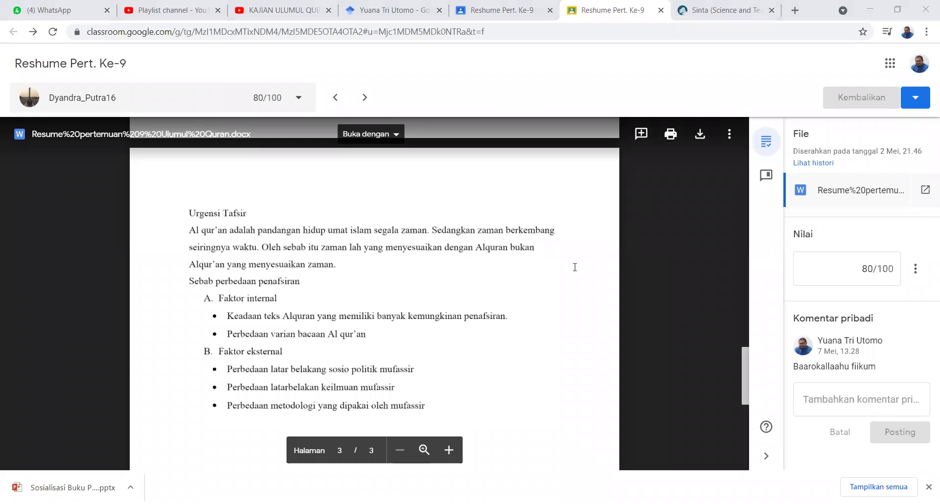
pyautogui.scroll(1, 581, 266)
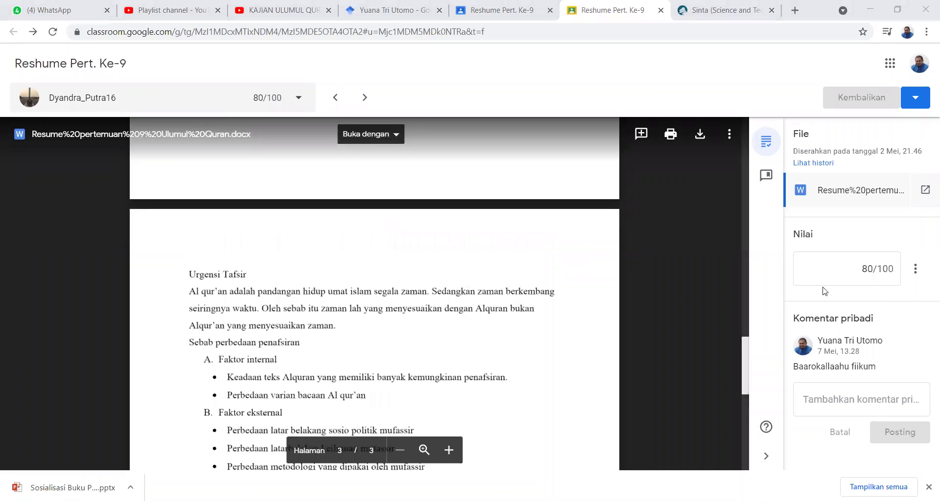
pyautogui.scroll(4, 605, 228)
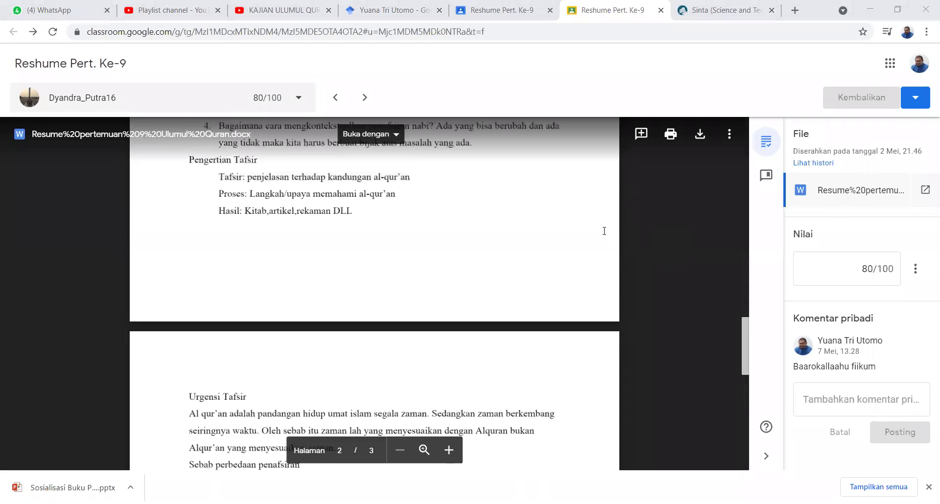
pyautogui.scroll(3, 606, 228)
pyautogui.scroll(5, 486, 175)
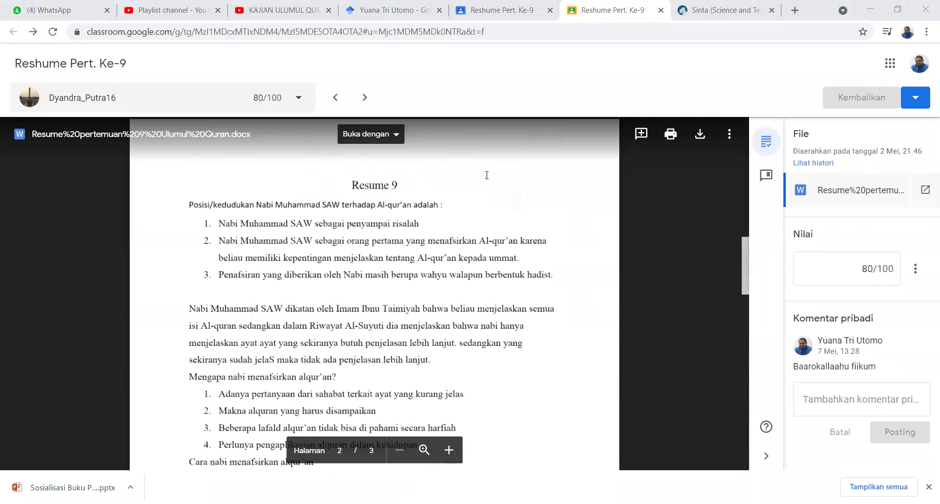
# Close the graded submission and look over the other students' work for Reshume Pert. Ke-9
pyautogui.click(661, 10)
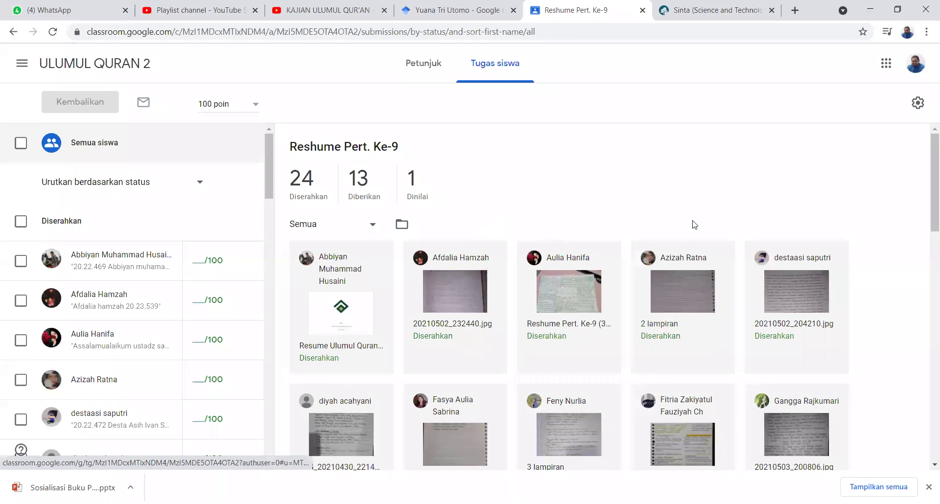
pyautogui.scroll(-1, 720, 277)
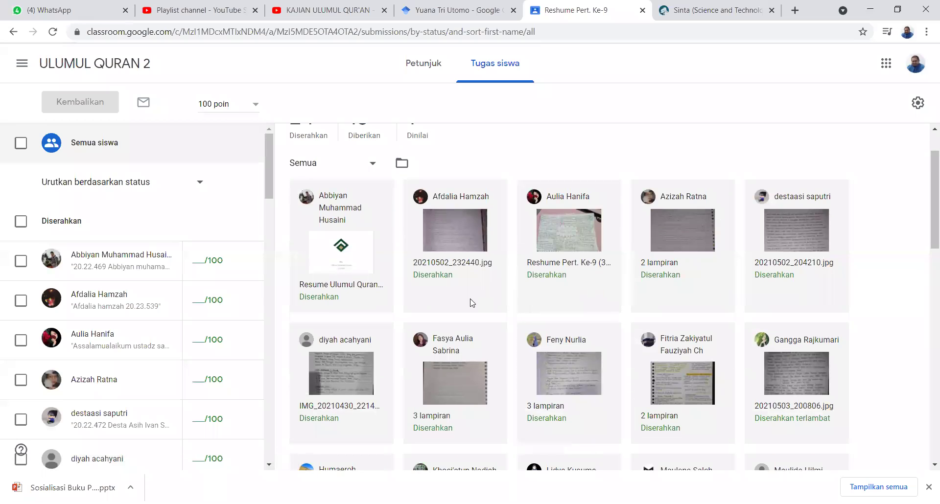
pyautogui.scroll(-1, 473, 303)
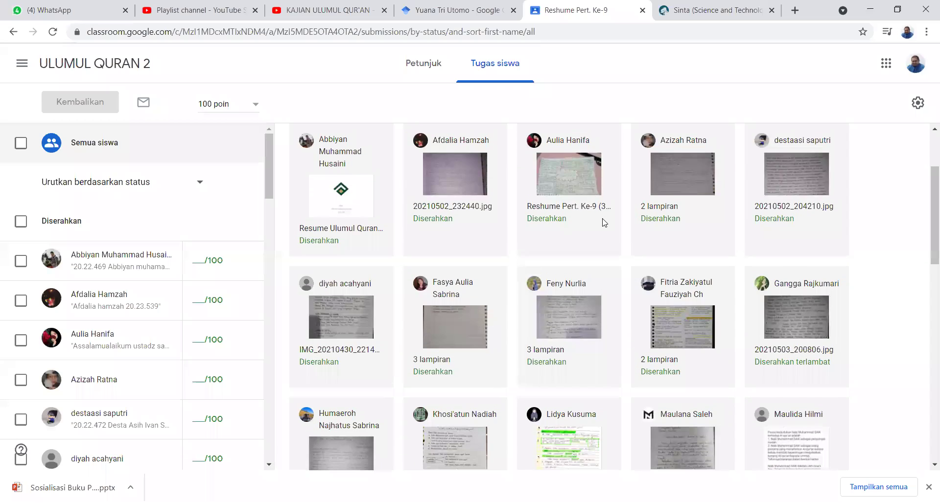
pyautogui.scroll(2, 607, 216)
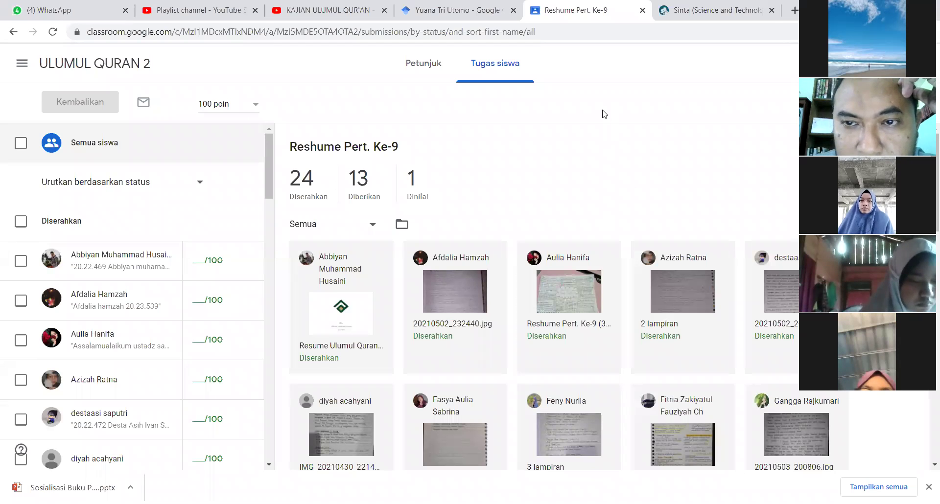
# Check the KAJIAN ULUMUL QUR'AN playlist on YouTube and return to the Reshume Pert. Ke-9 submissions
pyautogui.click(589, 31)
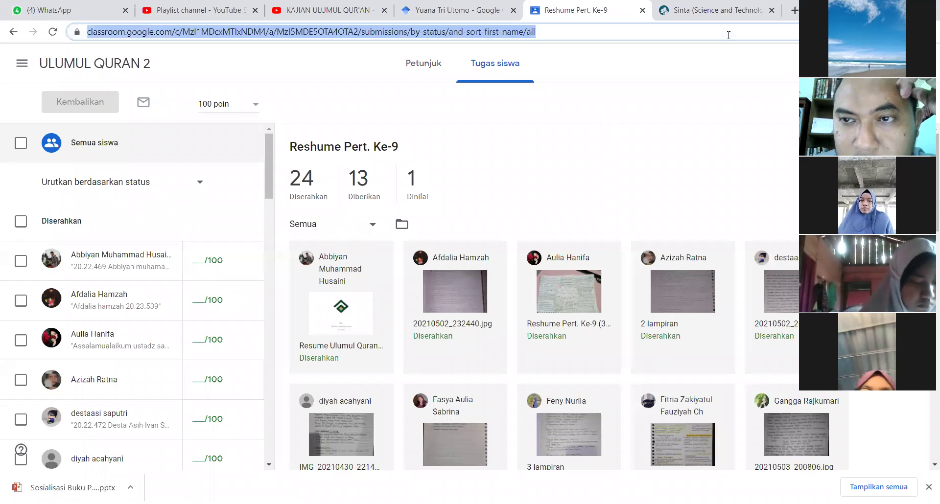
pyautogui.click(590, 30)
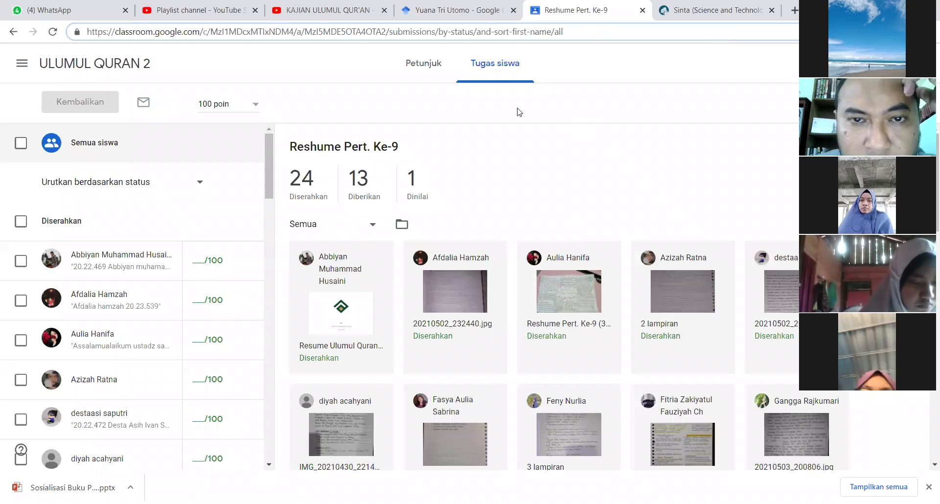
pyautogui.click(346, 13)
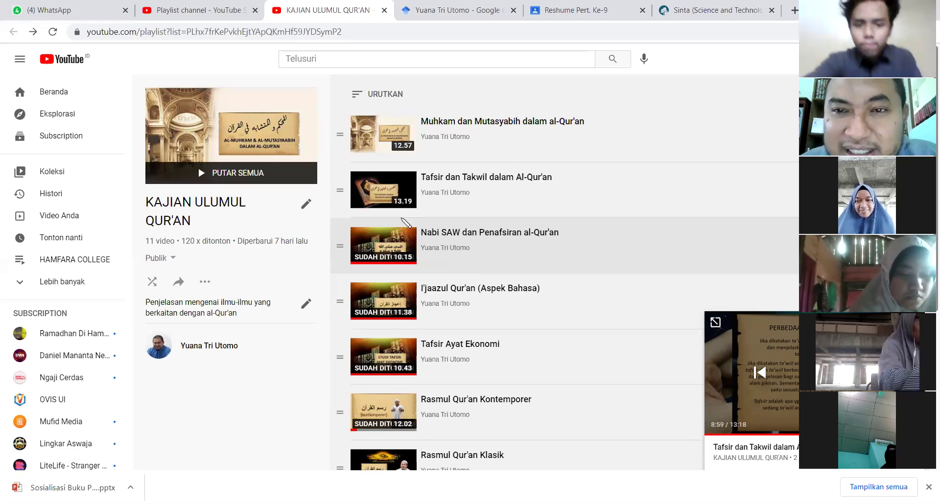
pyautogui.click(599, 13)
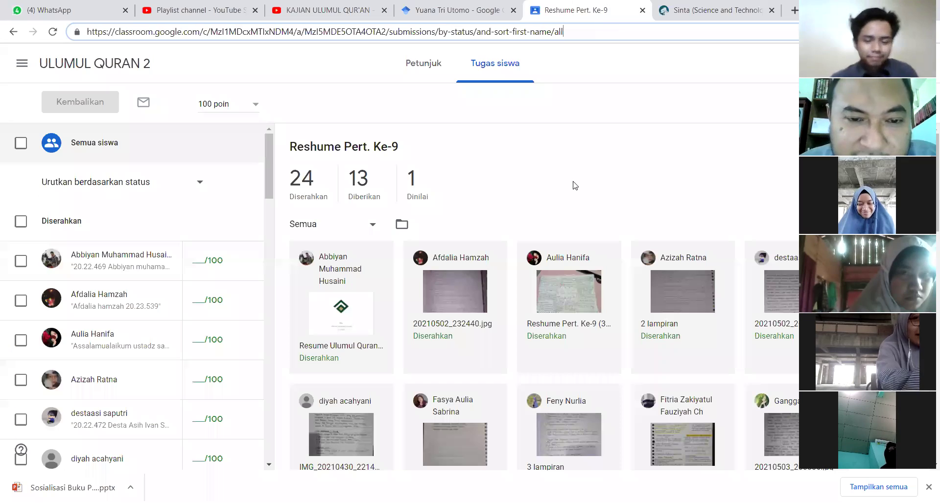
# Examine the Reshume Pert. Ke-9 submissions overview down to the students without attachments, looking for another submission to grade
pyautogui.scroll(-2, 564, 235)
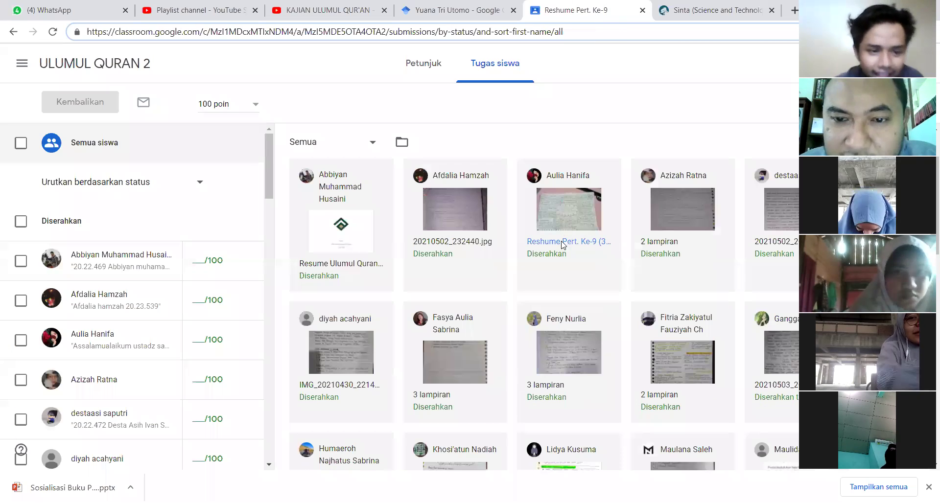
pyautogui.scroll(-2, 533, 271)
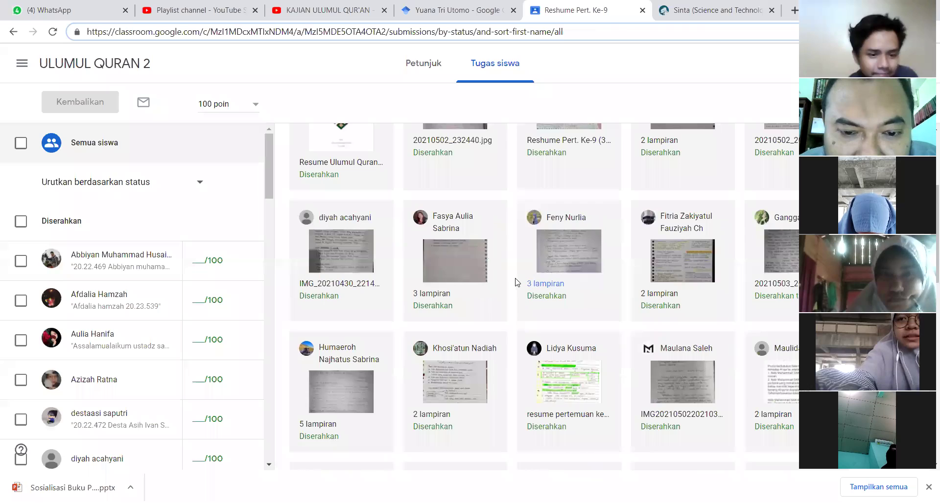
pyautogui.scroll(-1, 517, 283)
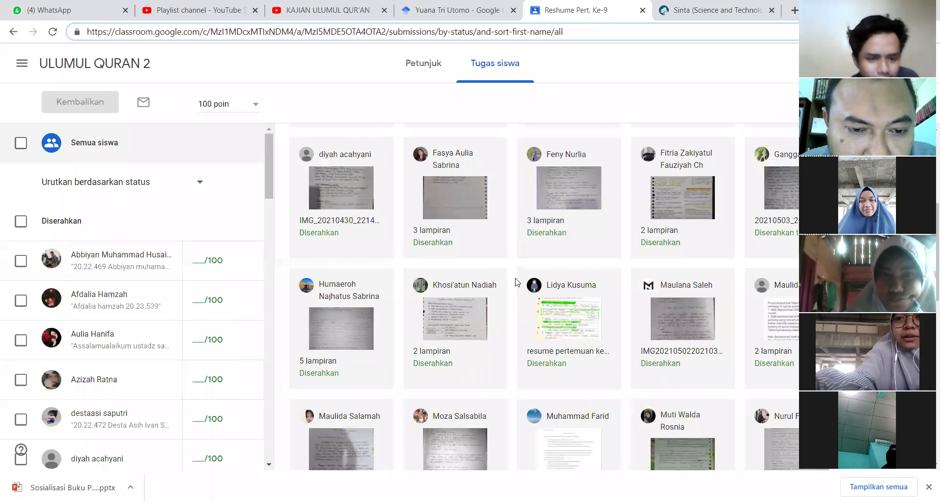
pyautogui.scroll(-2, 516, 282)
pyautogui.scroll(-1, 514, 280)
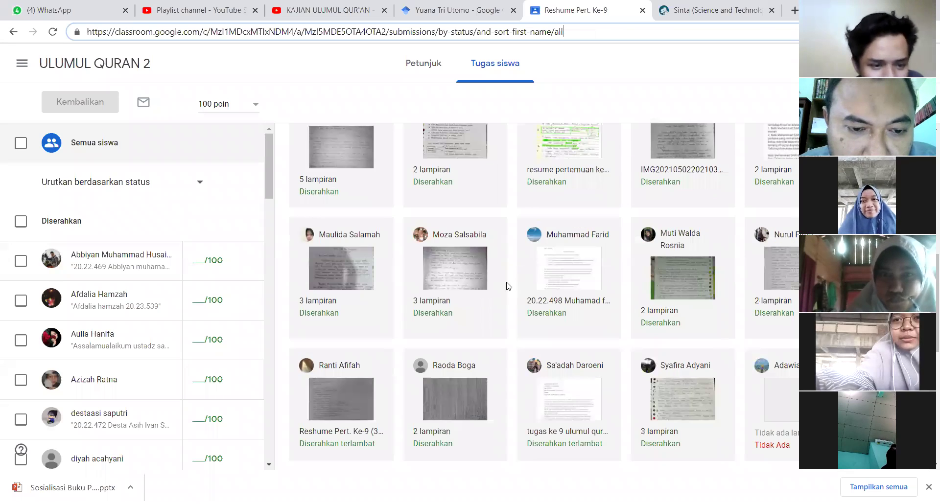
pyautogui.scroll(-2, 506, 284)
pyautogui.scroll(-2, 506, 283)
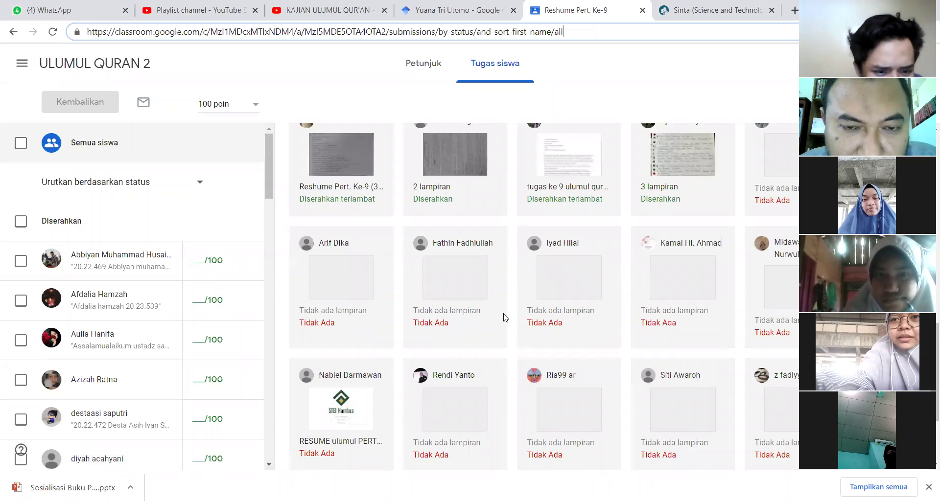
pyautogui.scroll(3, 505, 317)
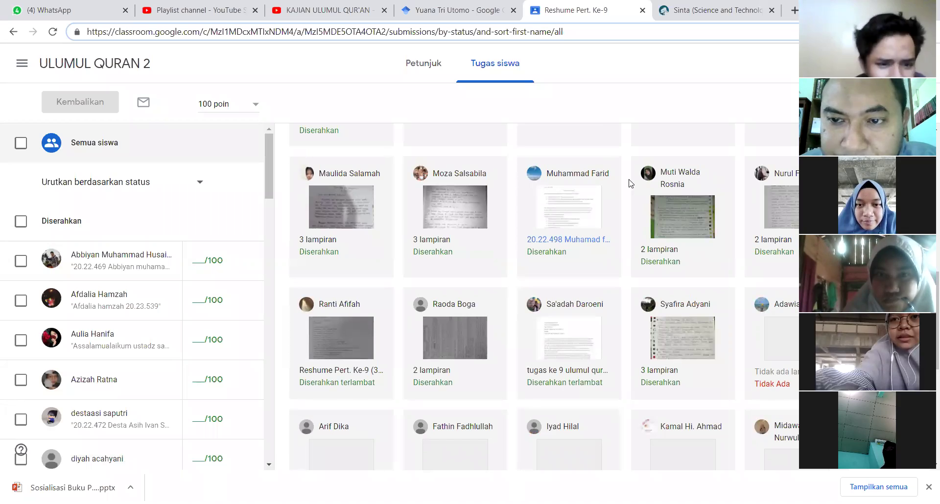
pyautogui.scroll(3, 720, 240)
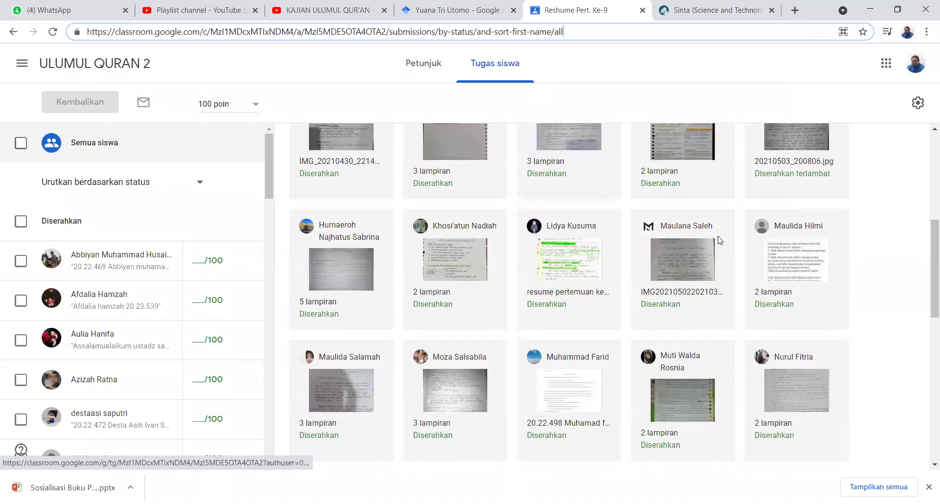
pyautogui.scroll(4, 719, 240)
pyautogui.scroll(-6, 720, 240)
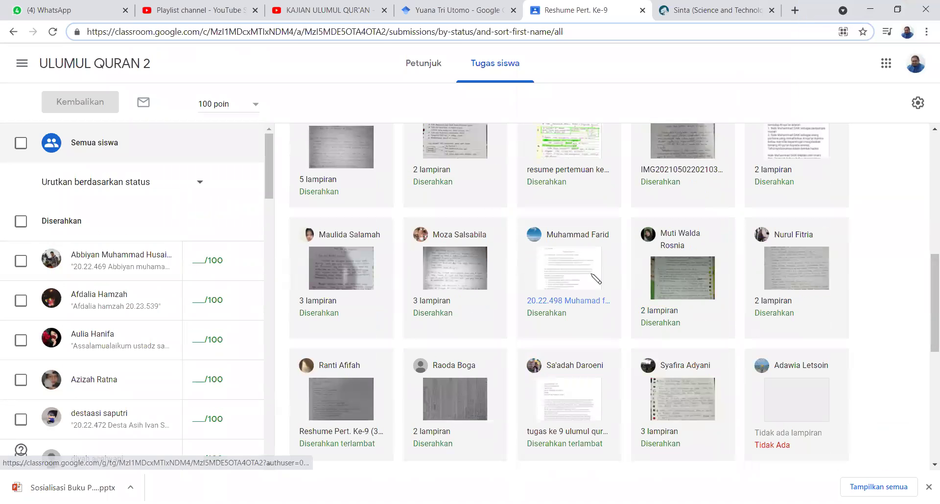
# Open the typed submission directly above "tugas ke 9 ulumul qur..." and read through both pages of the document
pyautogui.click(591, 275)
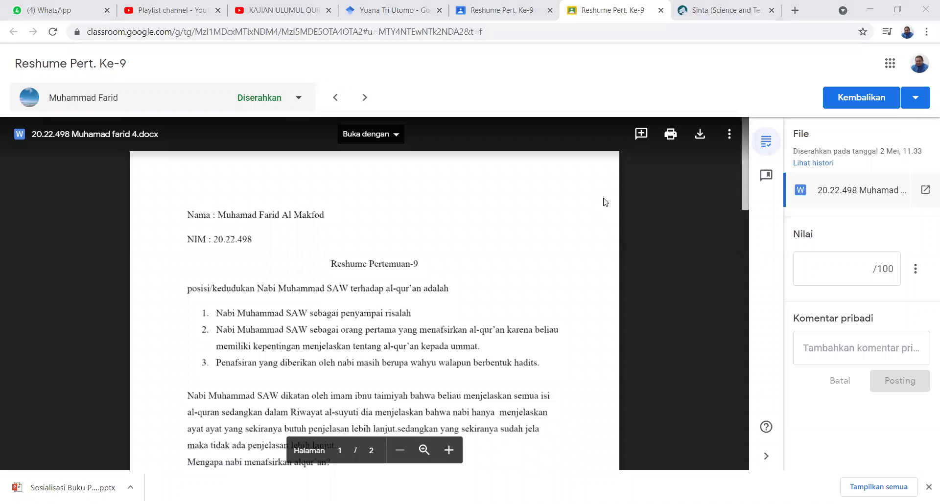
pyautogui.scroll(-1, 596, 270)
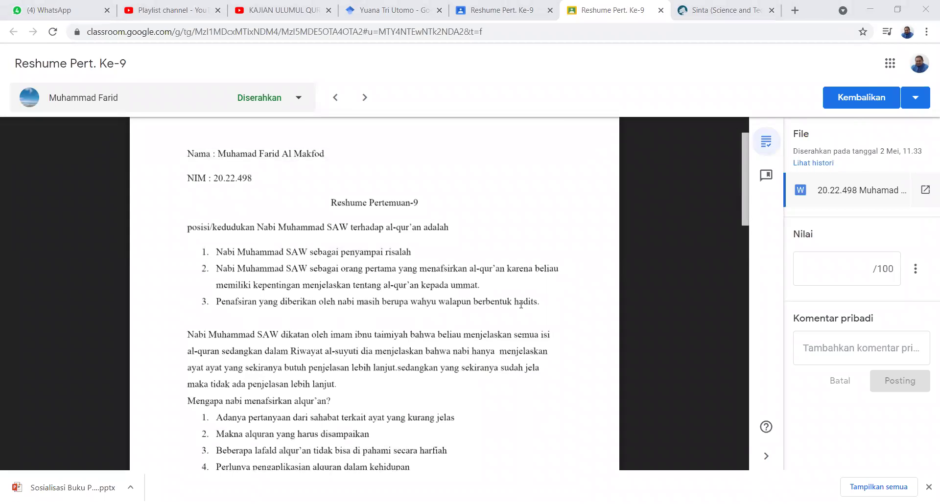
pyautogui.scroll(-4, 521, 304)
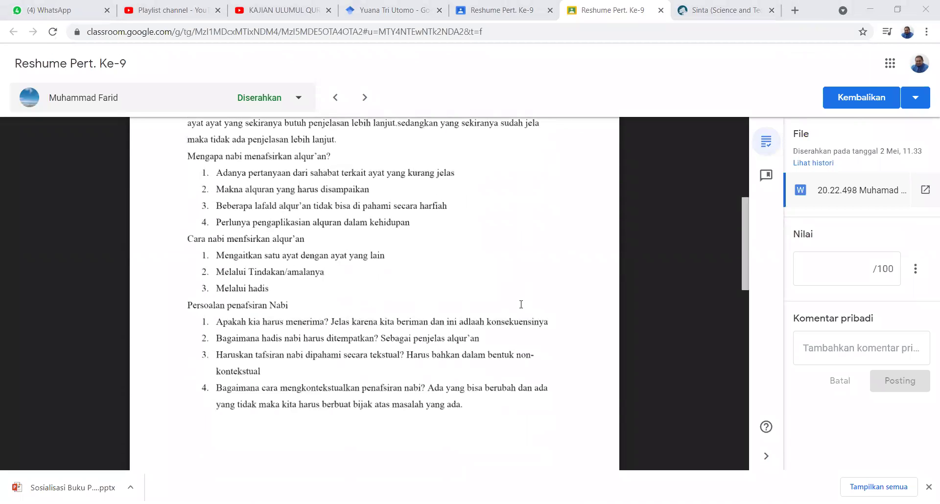
pyautogui.scroll(-5, 521, 305)
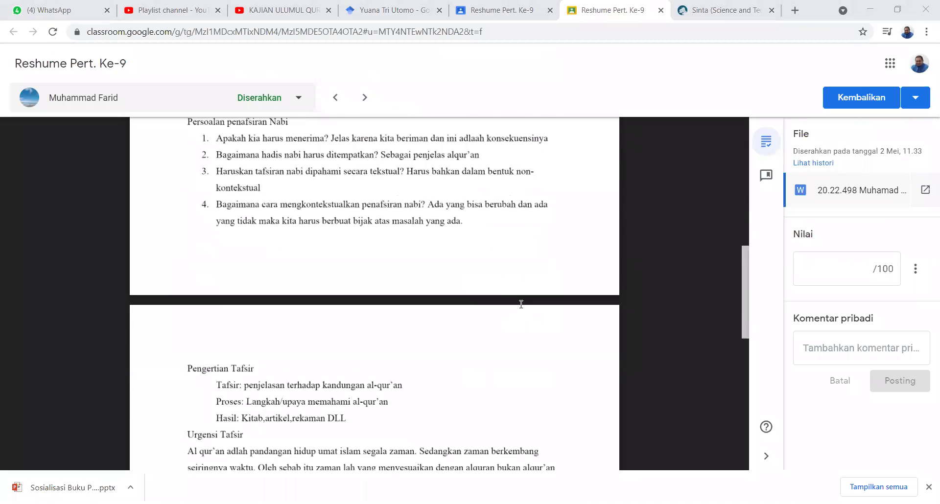
pyautogui.scroll(-3, 521, 305)
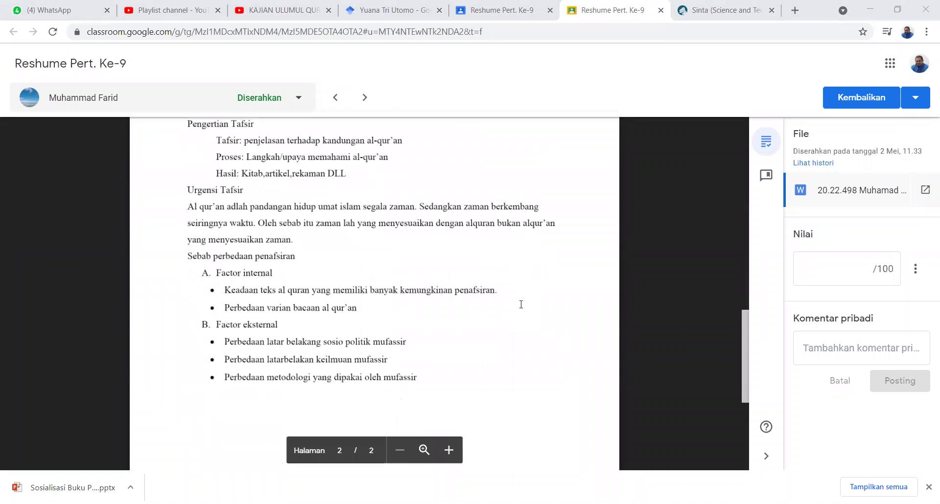
pyautogui.scroll(-1, 521, 305)
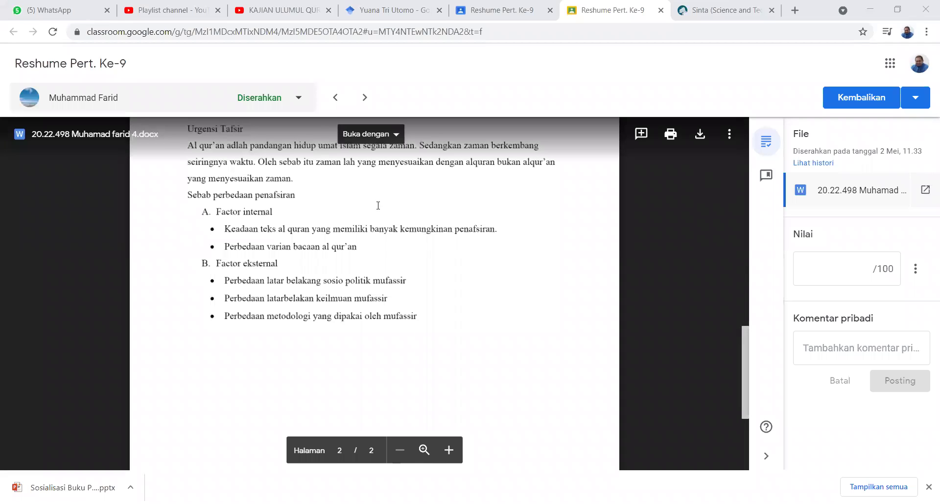
pyautogui.scroll(3, 377, 204)
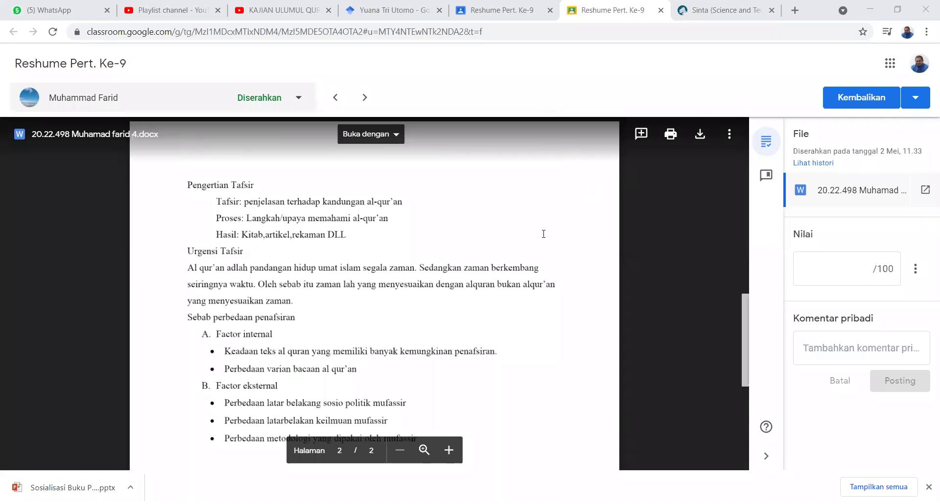
pyautogui.scroll(2, 489, 233)
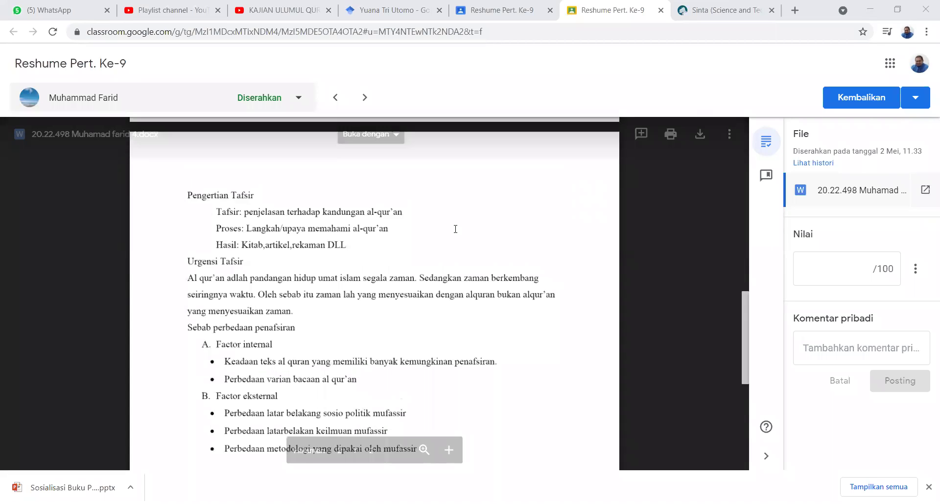
pyautogui.scroll(5, 455, 228)
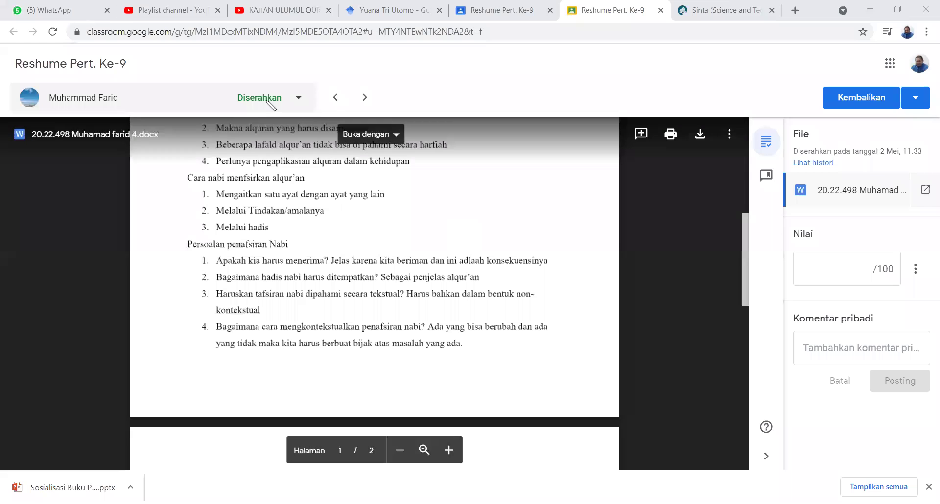
# Switch to WhatsApp to check the chats and return to the opened student submission
pyautogui.click(85, 12)
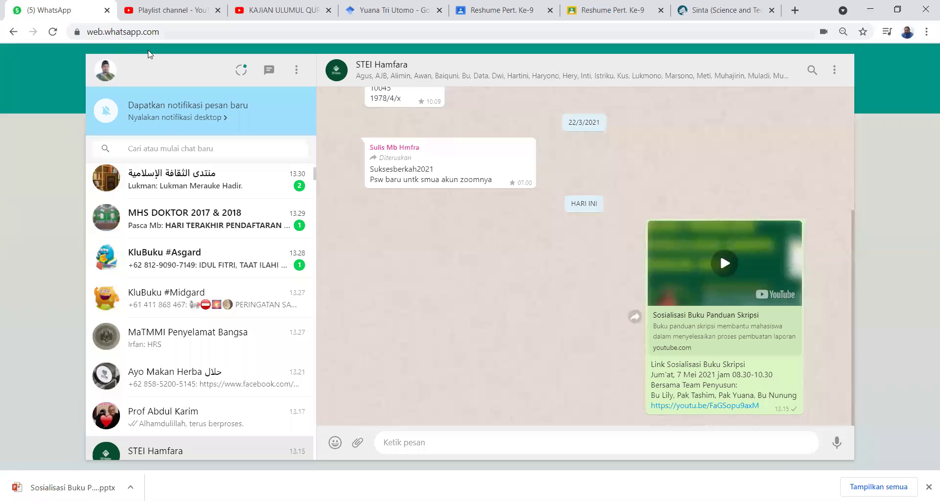
pyautogui.click(620, 13)
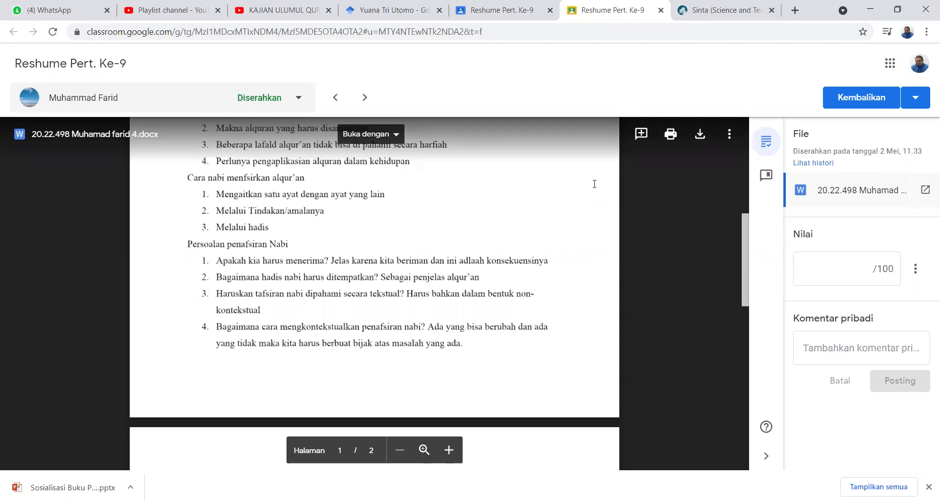
# Grade the opened submission 80 out of 100 and post the private comment "Baarokallaahu fiikum"
pyautogui.click(831, 266)
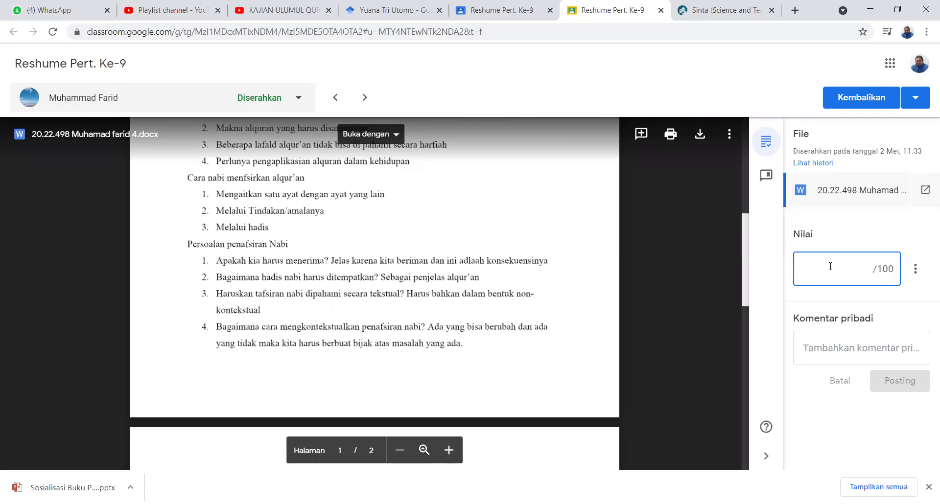
pyautogui.write('80')
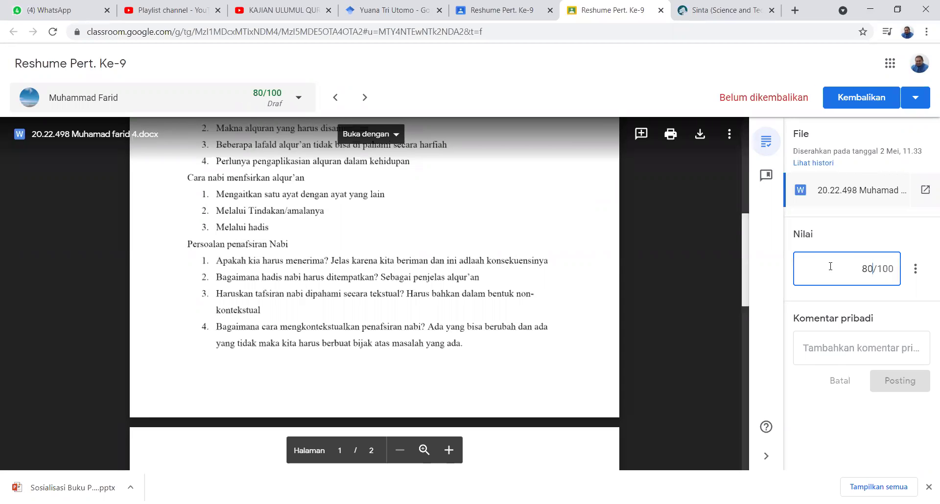
pyautogui.click(842, 340)
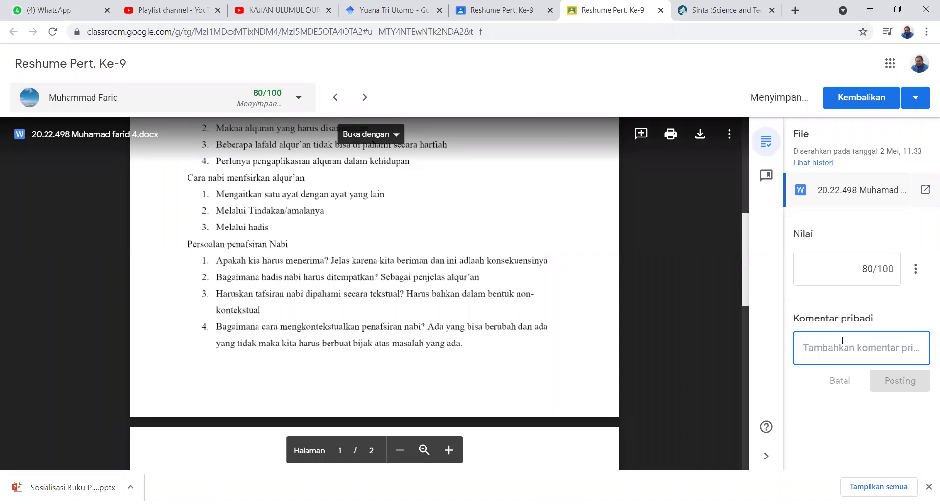
pyautogui.write('Baaro')
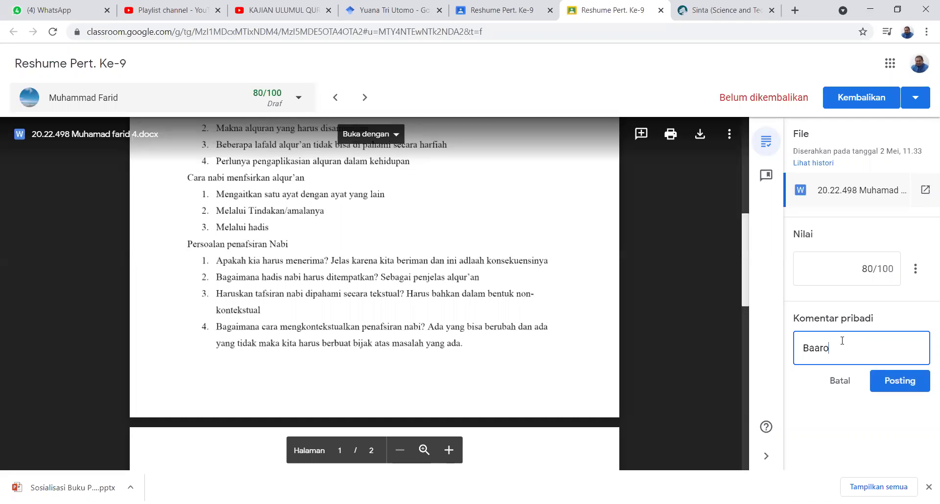
pyautogui.write('kallaahu fiikum')
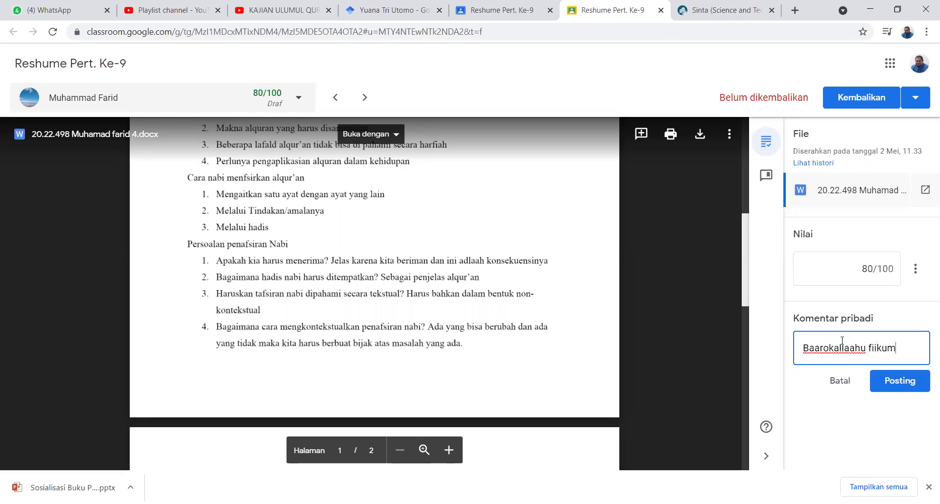
pyautogui.click(889, 378)
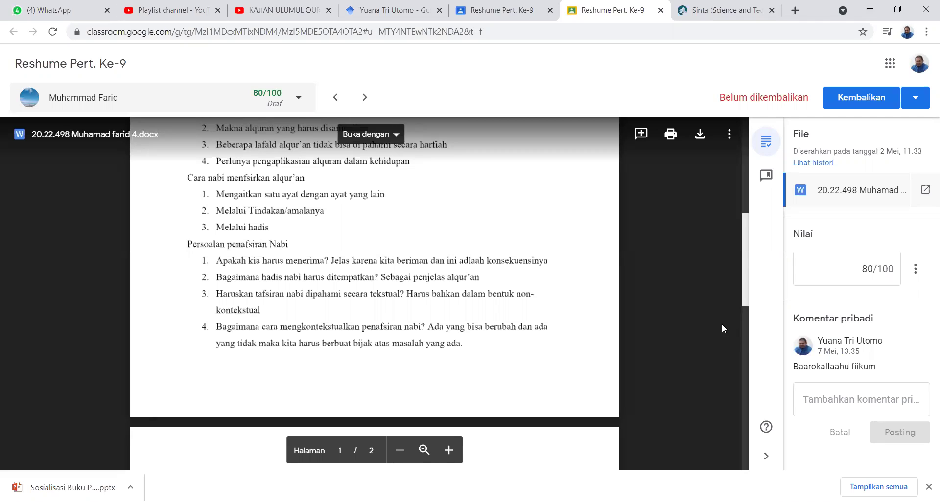
# Return the submission graded 80/100 to the student and confirm the return
pyautogui.click(868, 104)
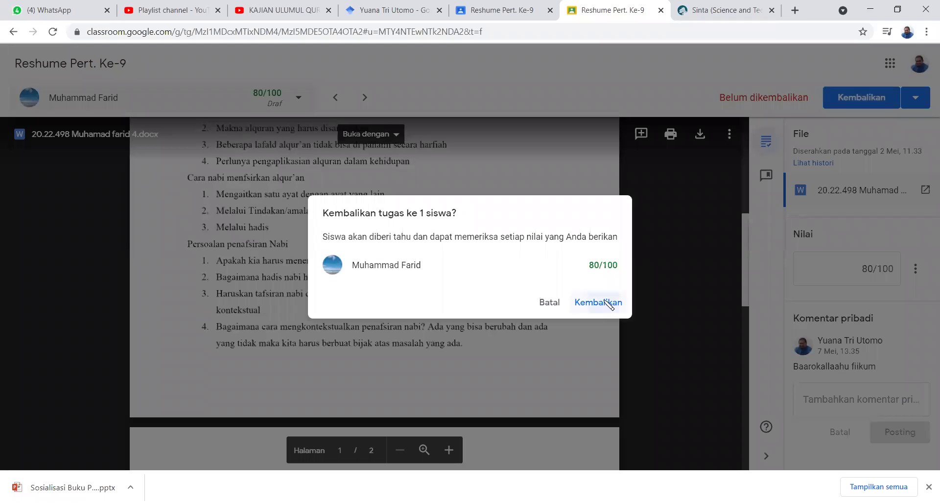
pyautogui.click(608, 303)
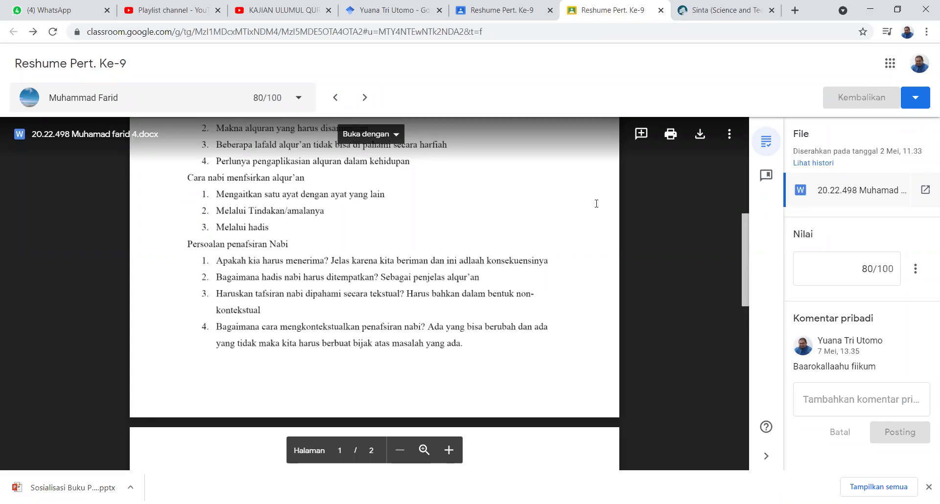
# Look over the returned document back up to the Reshume Pertemuan-9 heading and close the submission
pyautogui.scroll(3, 596, 204)
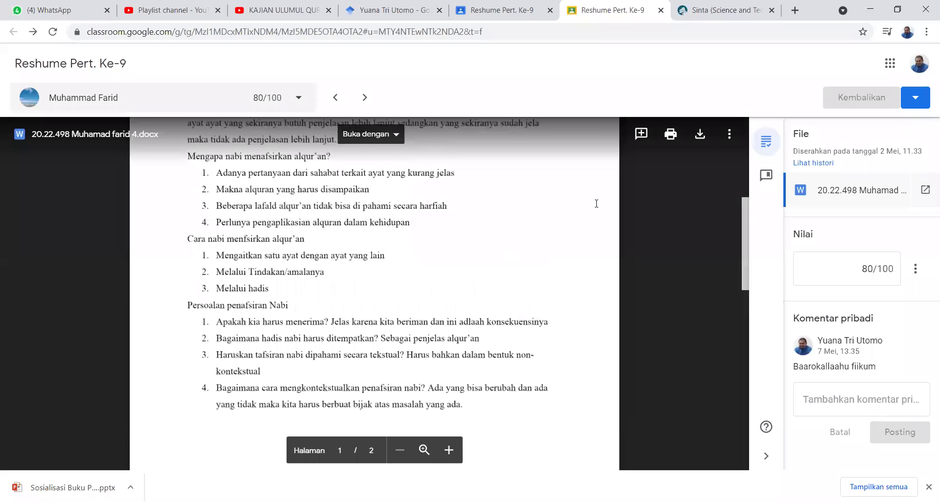
pyautogui.scroll(4, 596, 204)
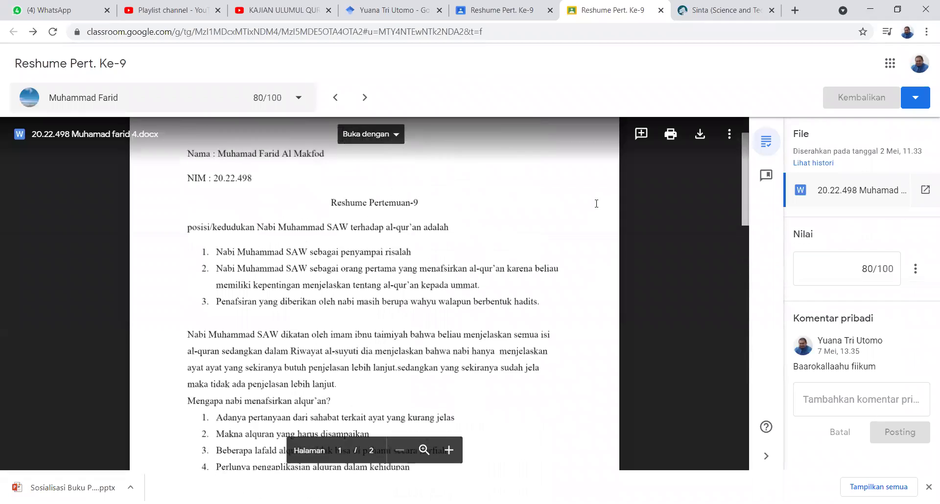
pyautogui.scroll(1, 625, 233)
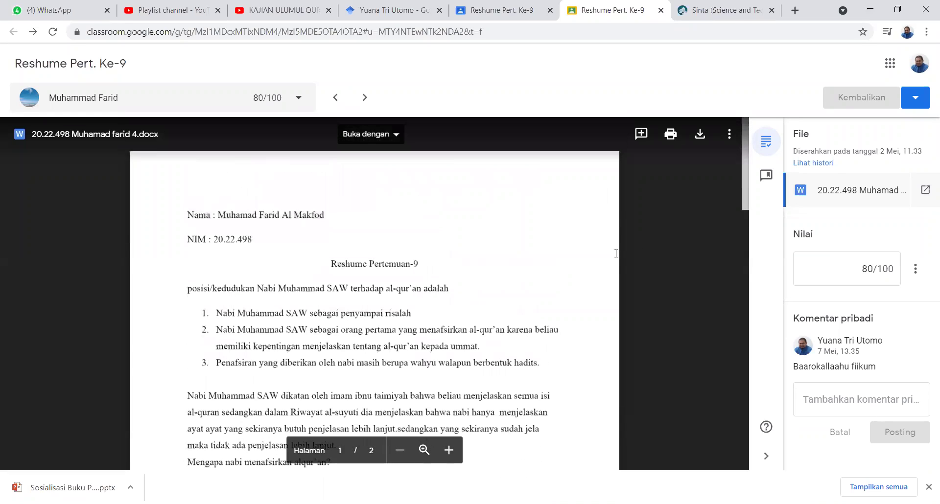
pyautogui.click(661, 10)
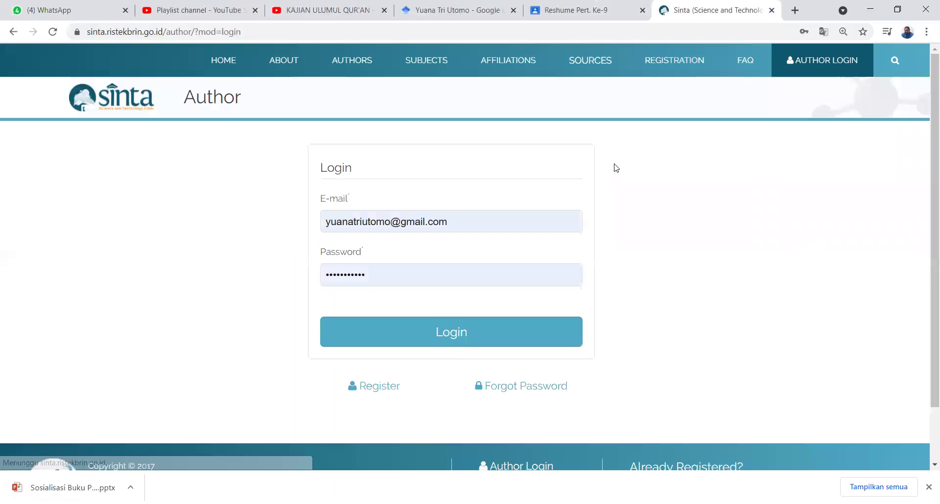
# Return to the Reshume Pert. Ke-9 submissions and look over the submission cards and the full student list
pyautogui.click(592, 10)
pyautogui.scroll(2, 598, 159)
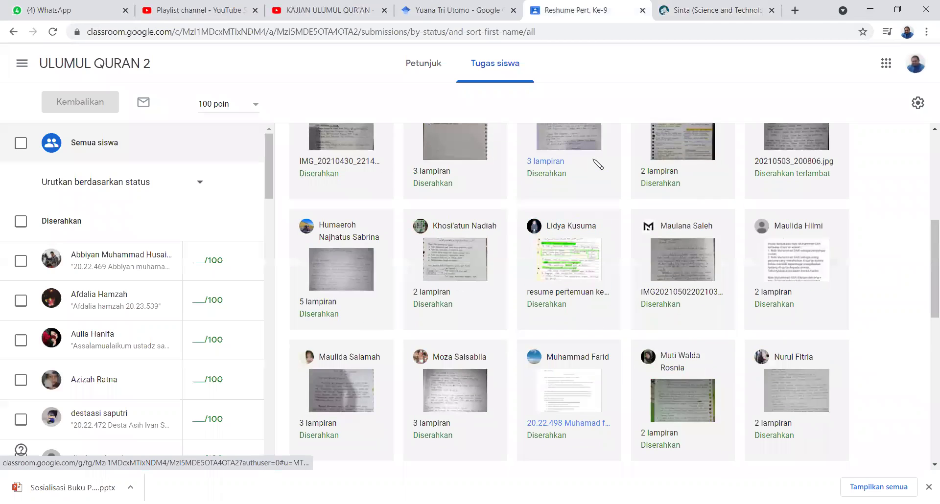
pyautogui.scroll(2, 595, 159)
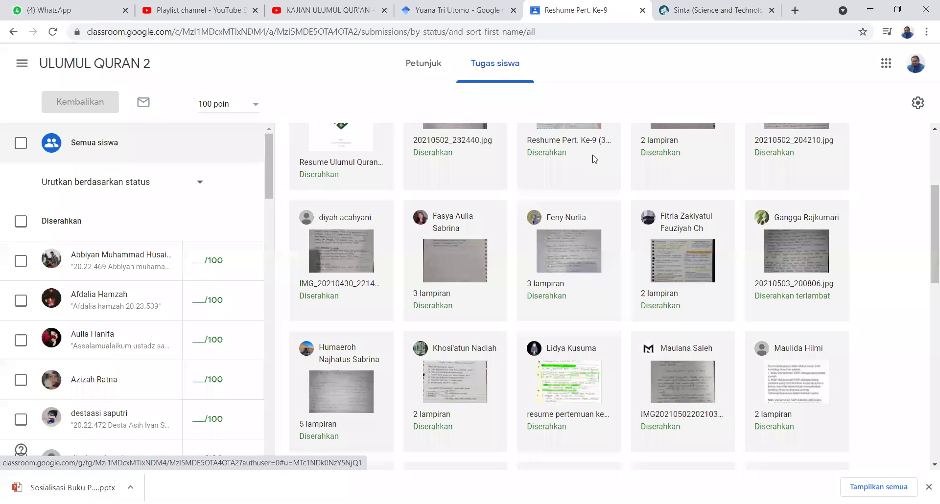
pyautogui.scroll(1, 592, 155)
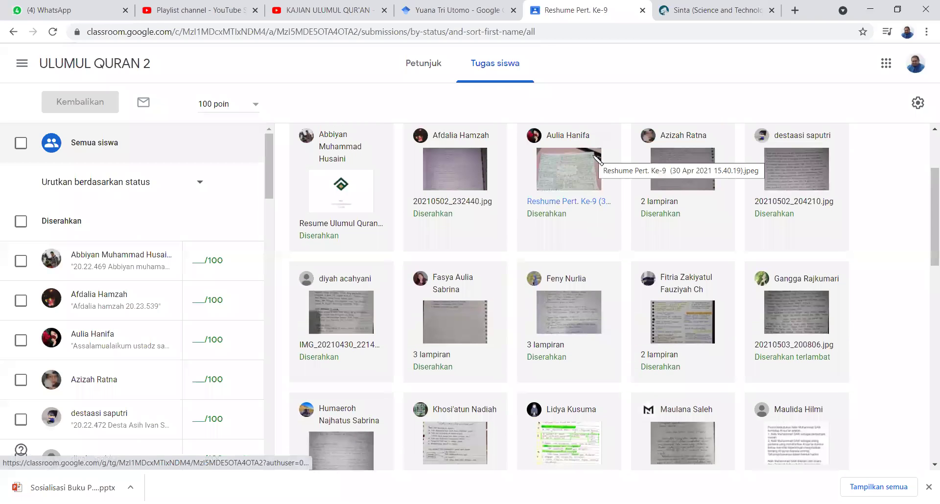
pyautogui.scroll(3, 555, 200)
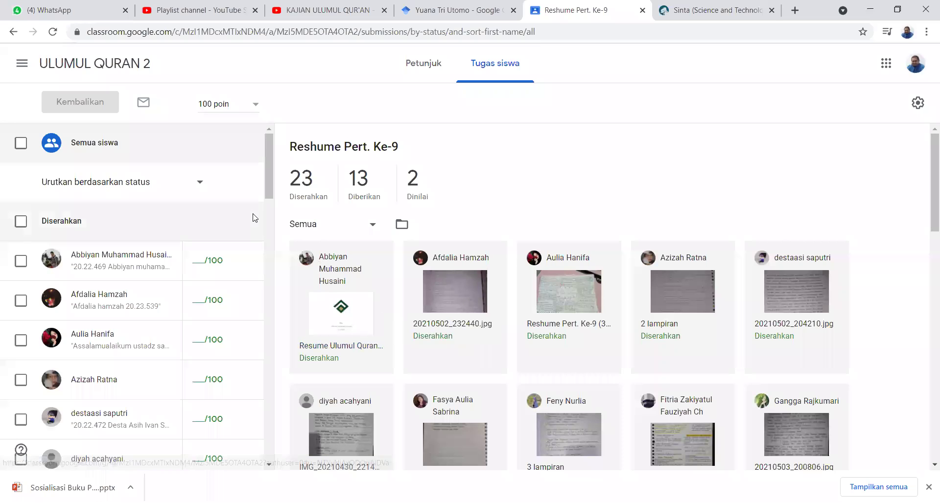
pyautogui.scroll(-10, 254, 218)
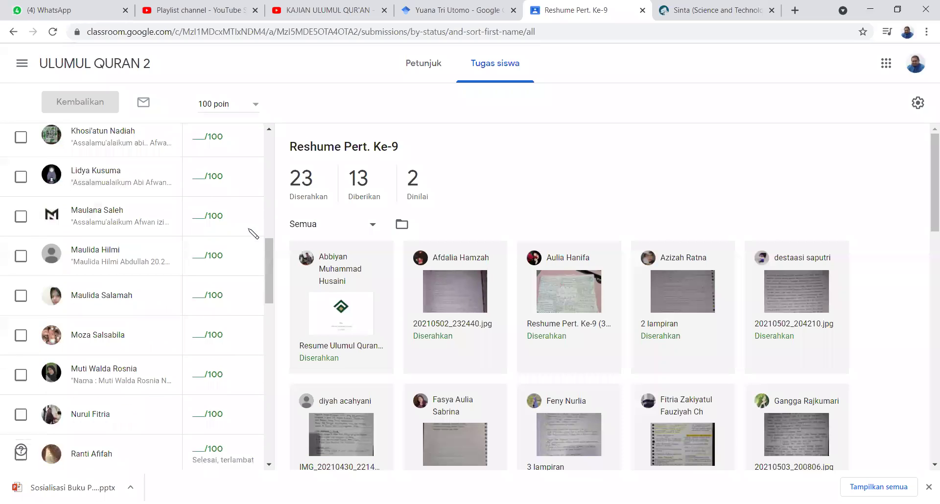
pyautogui.scroll(-15, 250, 233)
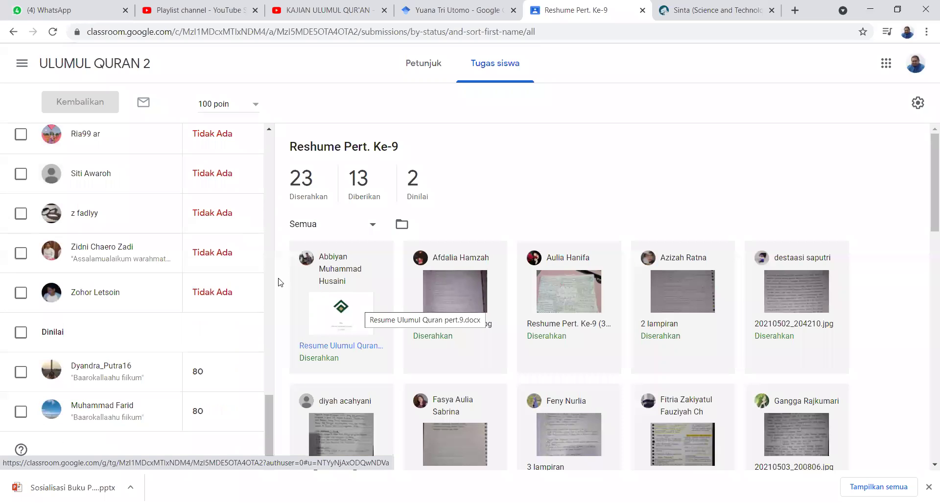
pyautogui.scroll(10, 255, 270)
pyautogui.scroll(15, 255, 271)
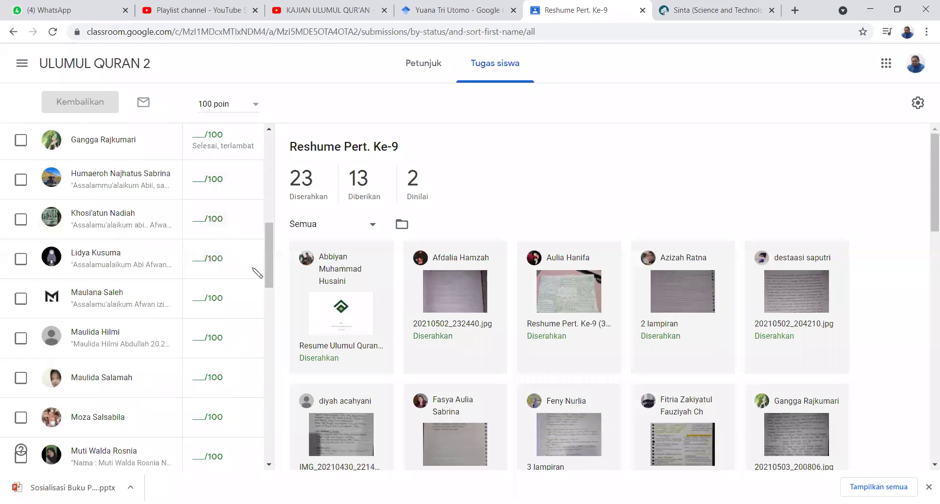
pyautogui.scroll(3, 257, 273)
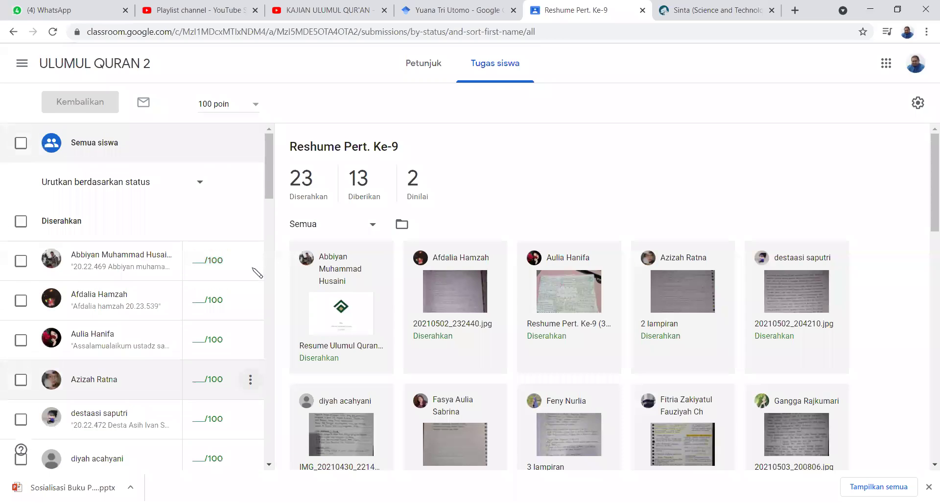
# Examine each student's grade and submission status, from the submitted group through the assigned group to the graded students
pyautogui.scroll(-5, 254, 312)
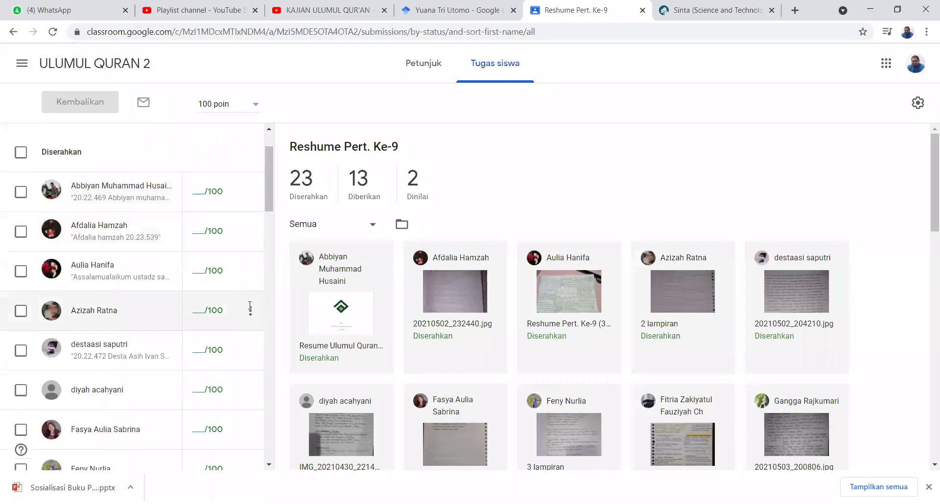
pyautogui.scroll(-2, 251, 280)
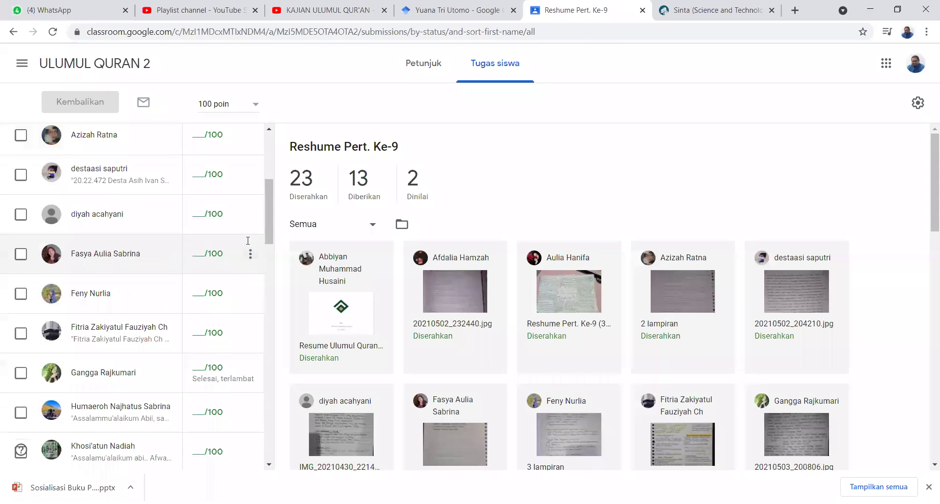
pyautogui.scroll(-3, 243, 260)
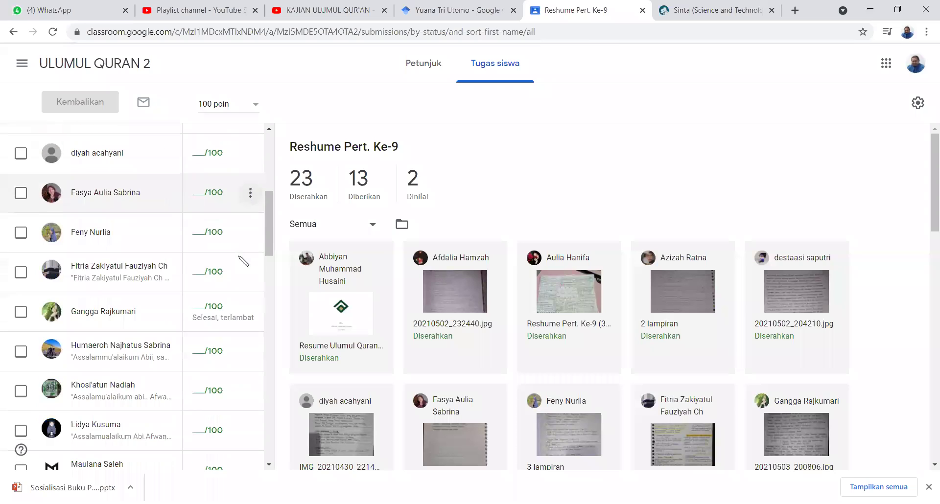
pyautogui.scroll(-2, 240, 257)
pyautogui.scroll(-2, 239, 256)
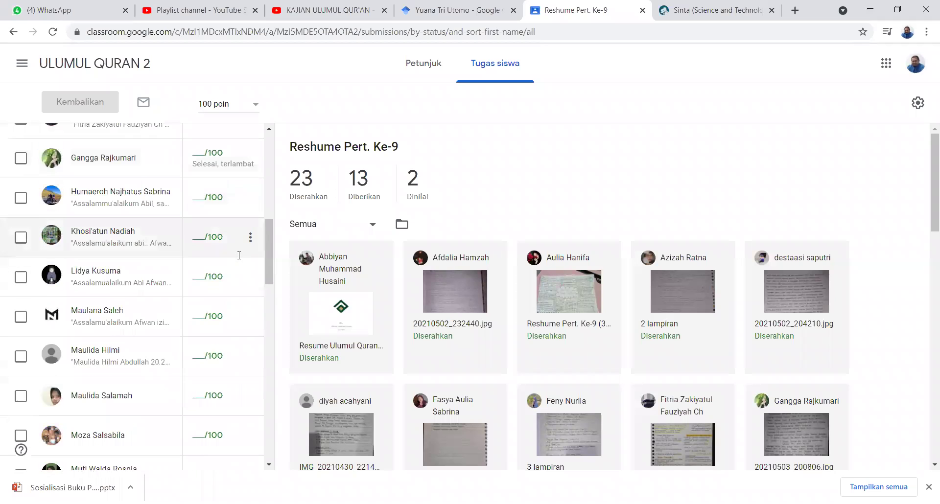
pyautogui.scroll(-3, 238, 256)
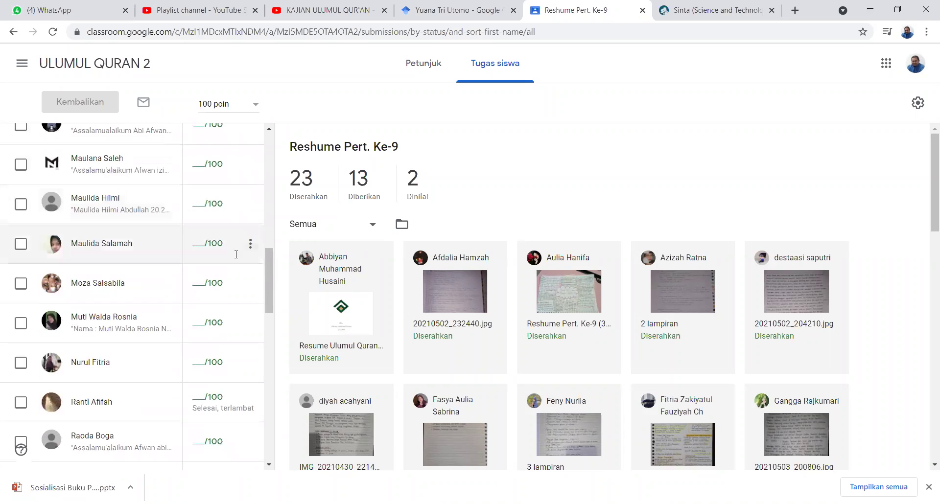
pyautogui.scroll(-2, 236, 255)
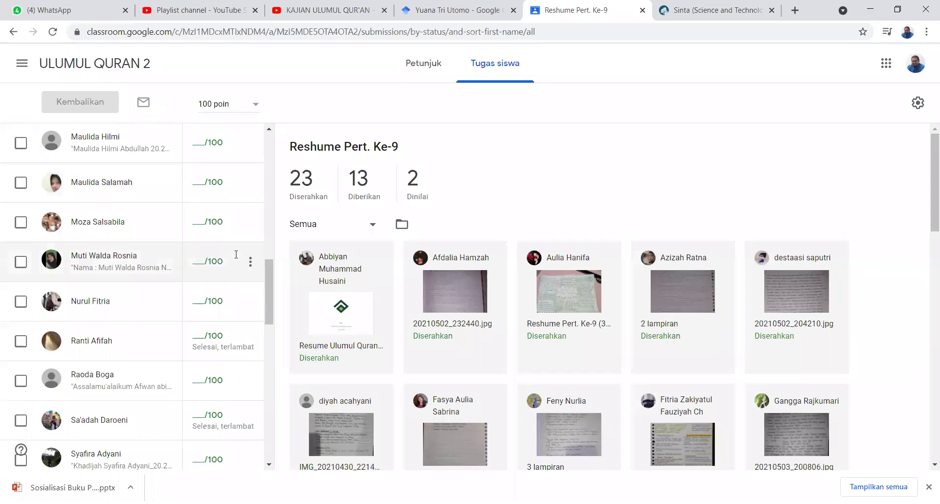
pyautogui.scroll(-3, 233, 246)
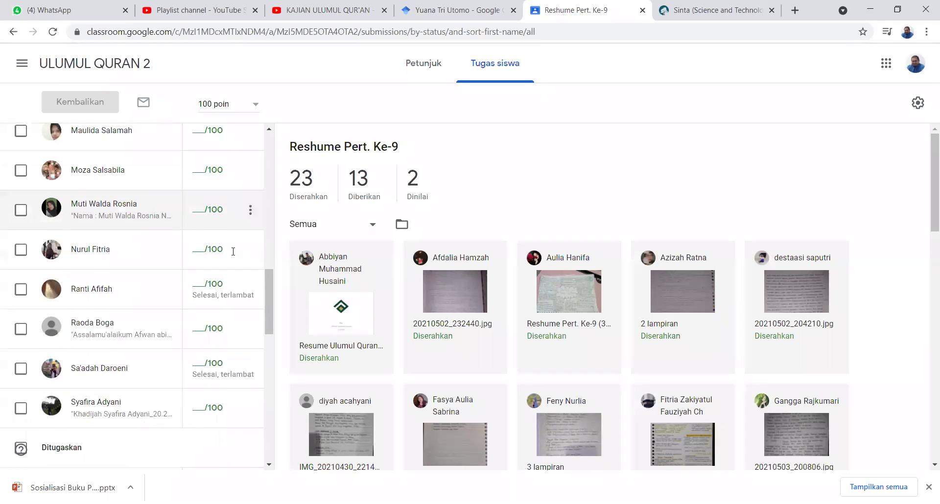
pyautogui.scroll(-2, 233, 251)
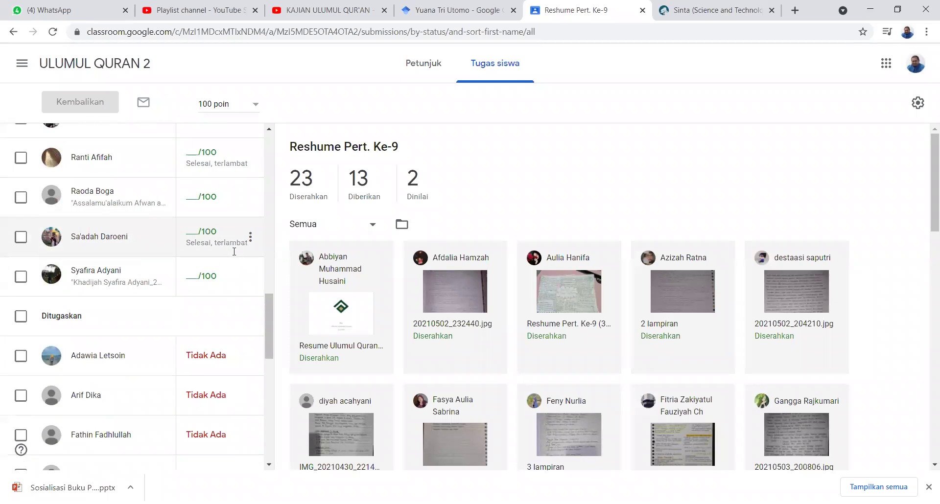
pyautogui.scroll(-3, 235, 255)
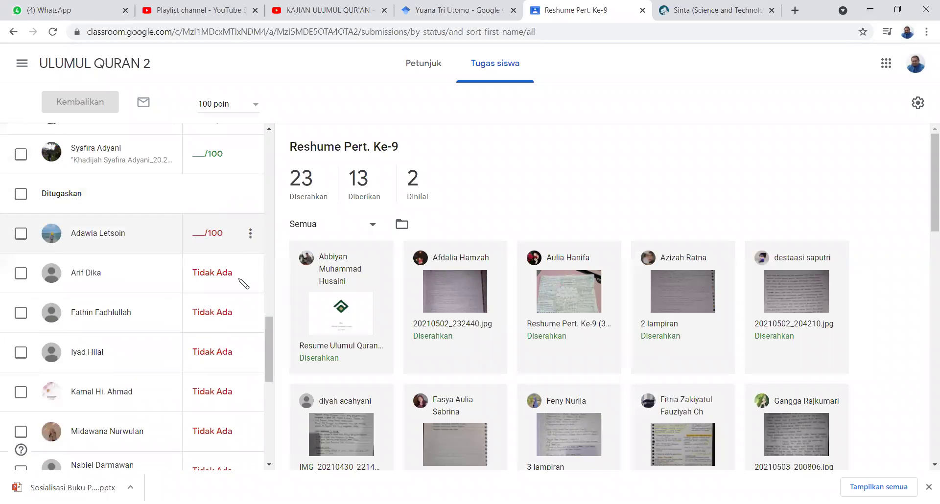
pyautogui.scroll(-2, 230, 267)
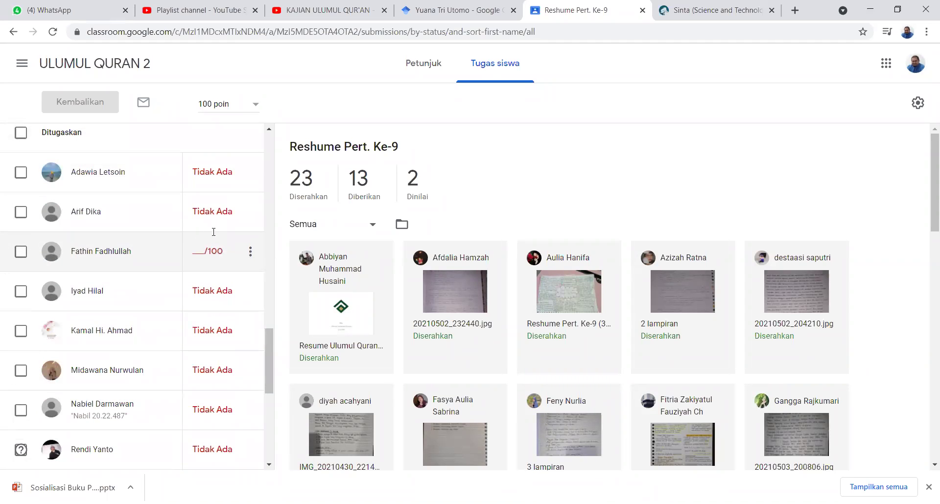
pyautogui.scroll(-3, 220, 235)
pyautogui.scroll(-1, 225, 230)
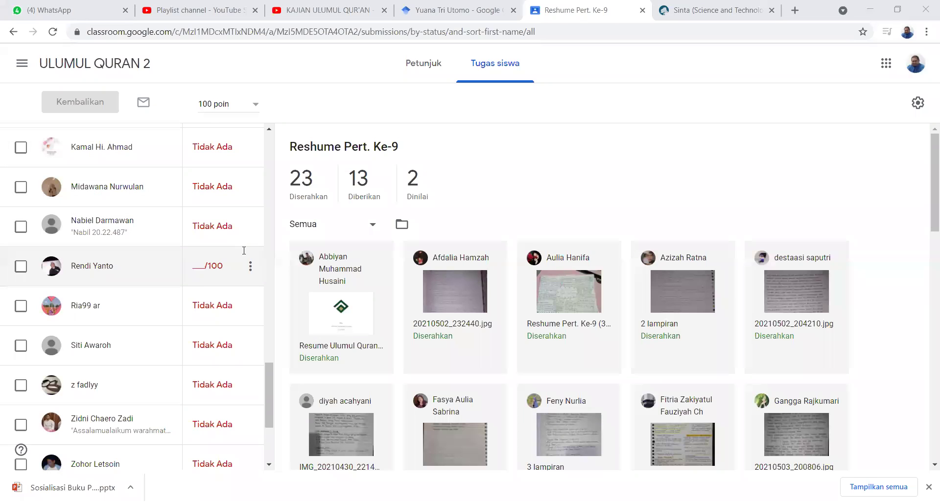
pyautogui.scroll(-1, 250, 265)
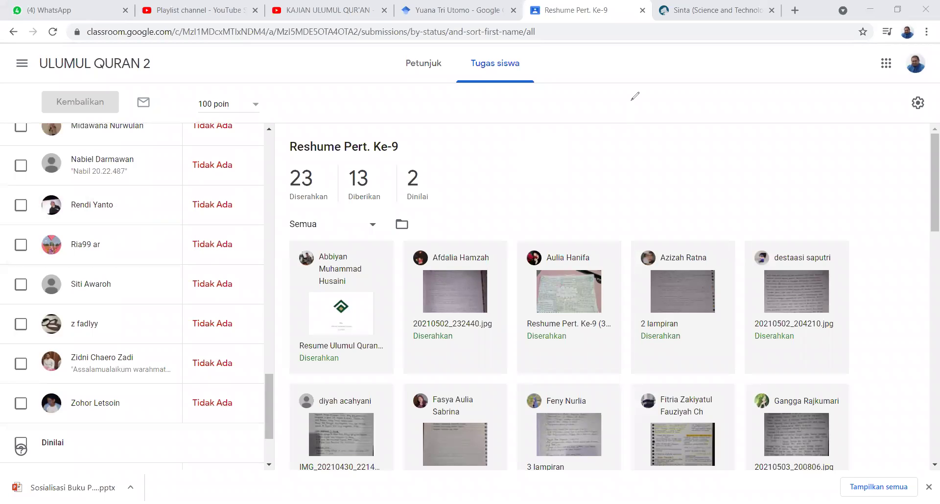
pyautogui.scroll(-2, 242, 270)
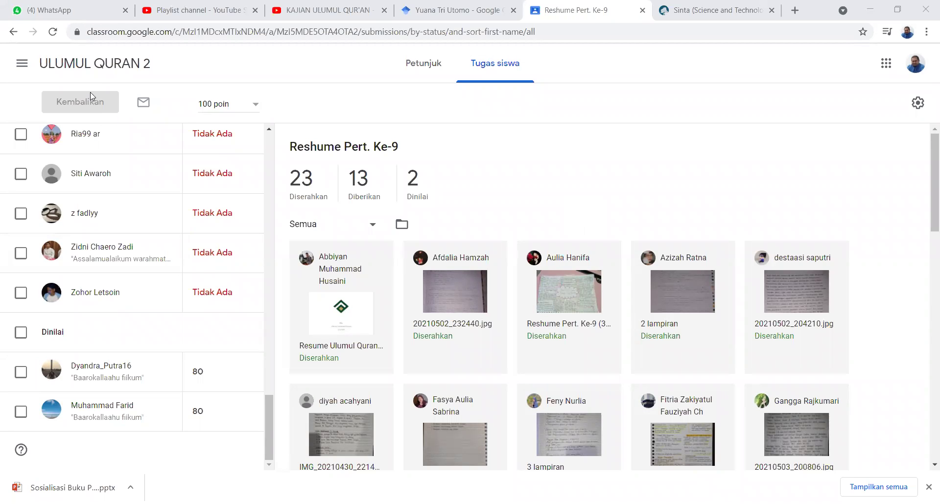
# Leave the submissions for the ULUMUL QURAN 2 class and open its list of class assignments
pyautogui.click(95, 68)
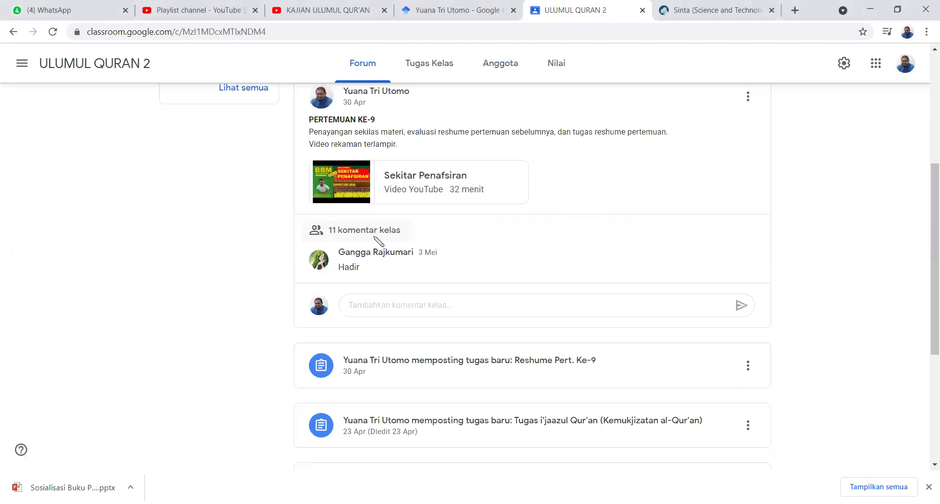
pyautogui.scroll(4, 413, 237)
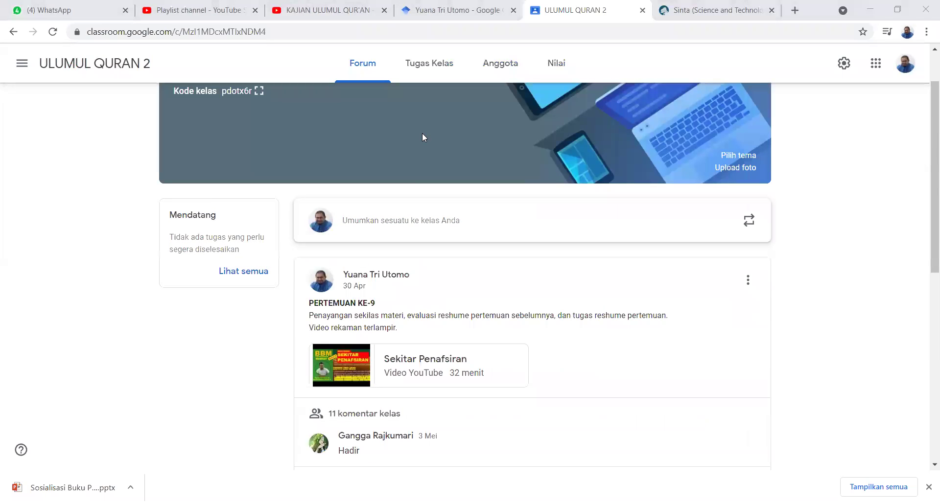
pyautogui.click(443, 69)
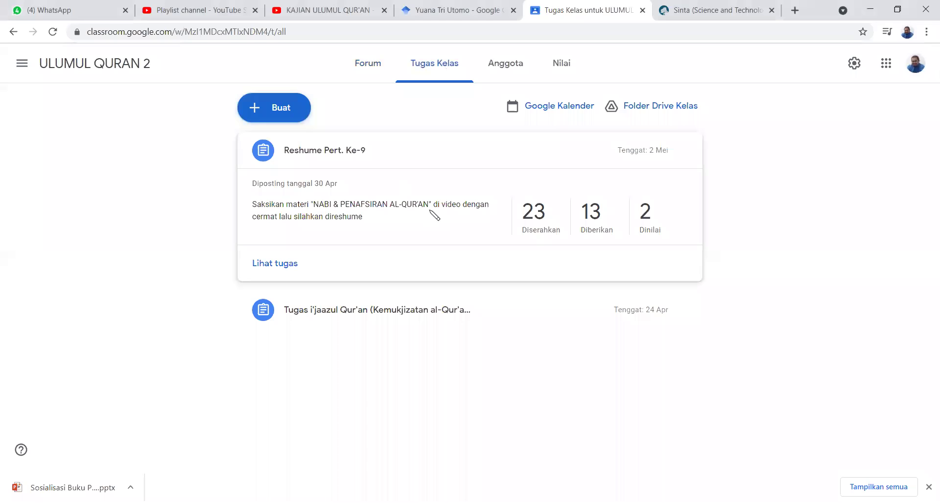
# Create a new assignment titled "Pertemuan 10"
pyautogui.click(280, 109)
pyautogui.click(310, 146)
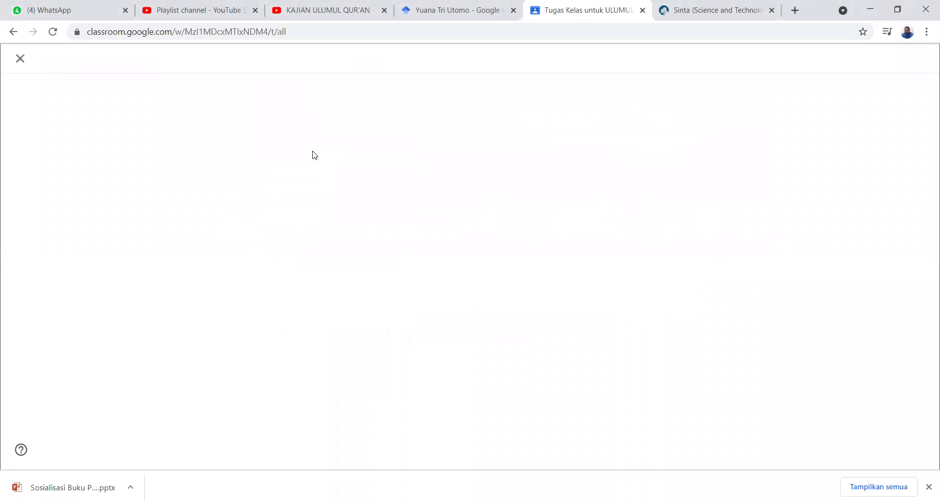
pyautogui.write('P')
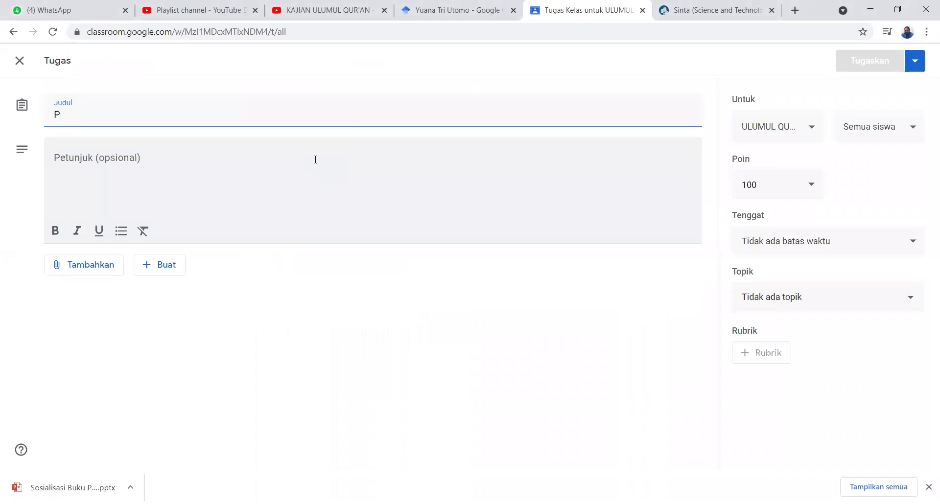
pyautogui.write('ertemua')
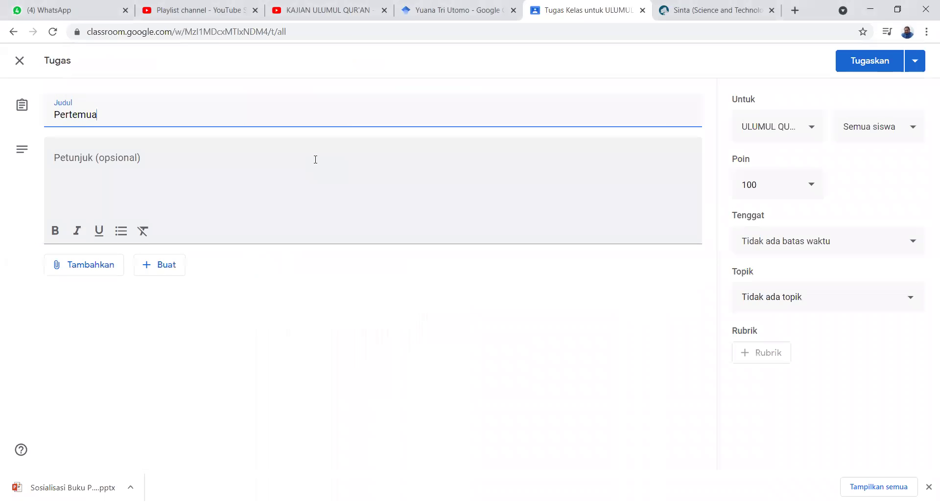
pyautogui.write('n !0')
pyautogui.write('0')
# Enter the assignment instructions "Silahkan review materi pertemuan ke-10 dari video berikut ini"
pyautogui.click(208, 156)
pyautogui.write('Silahkan')
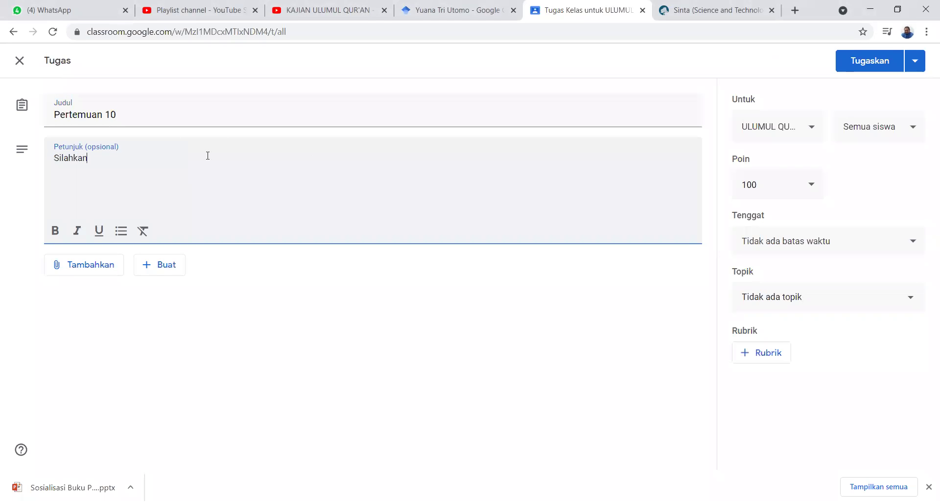
pyautogui.write(' review materi pertemuan')
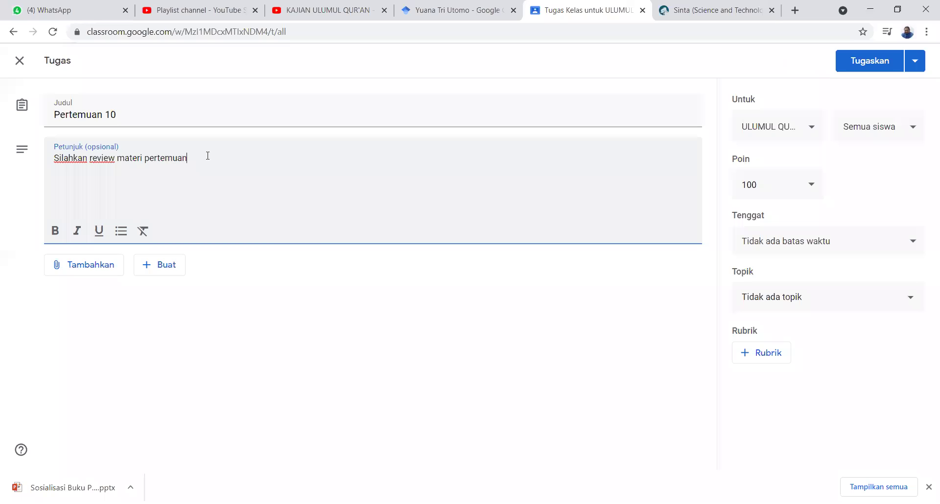
pyautogui.write(' ke-10 dari video berikut ini')
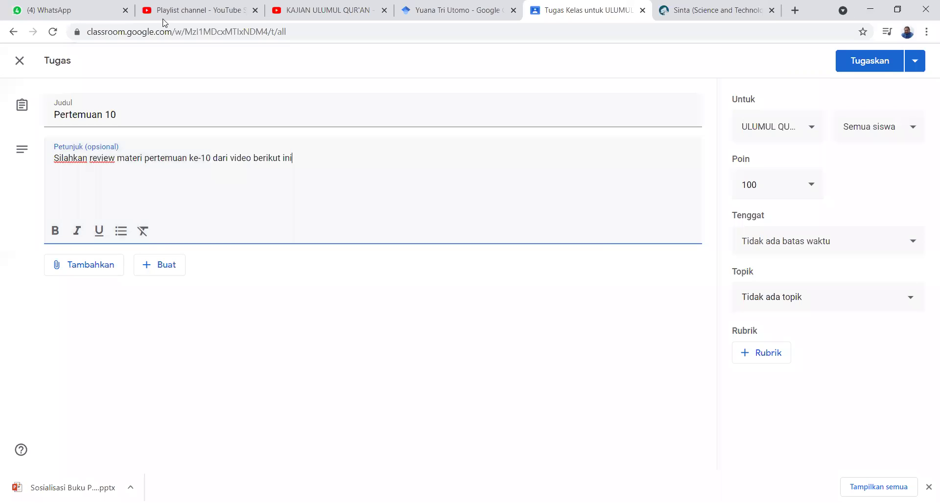
# Begin adding a YouTube attachment to the assignment and copy the URL of "Tafsir dan Takwil dalam Al-Qur'an" from the KAJIAN ULUMUL QUR'AN playlist
pyautogui.click(86, 261)
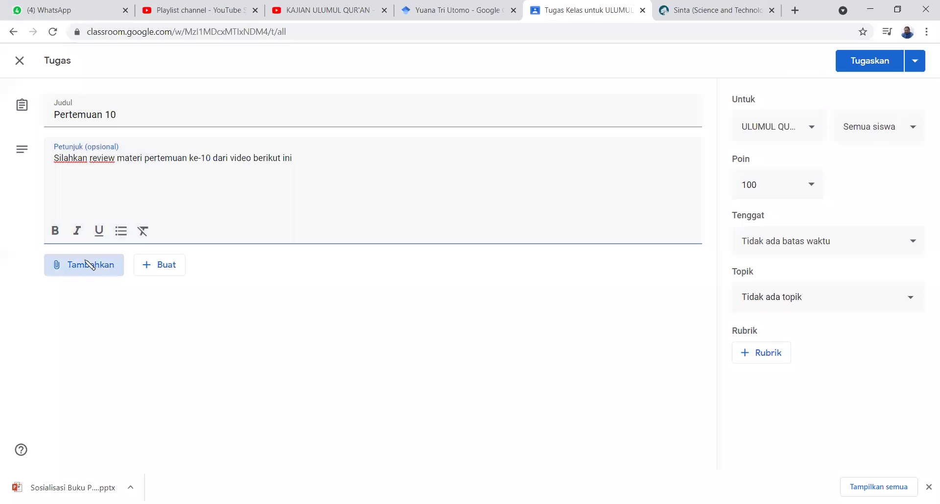
pyautogui.click(105, 349)
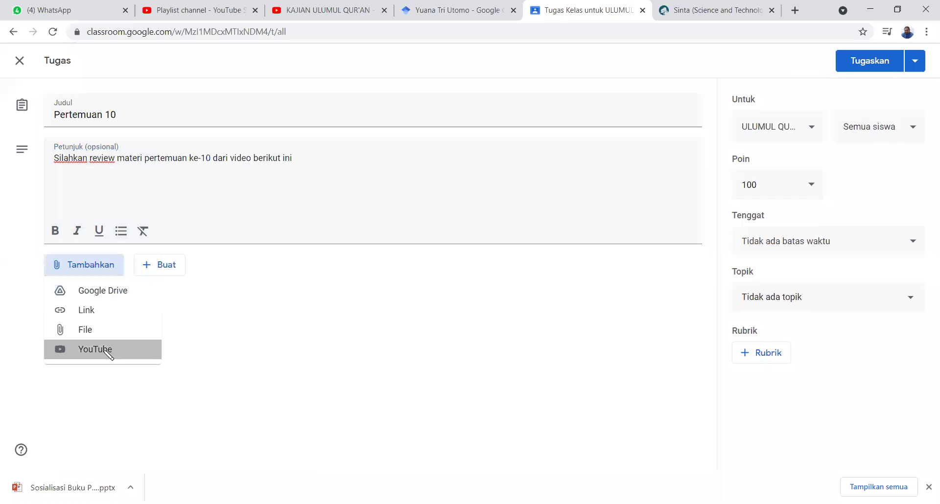
pyautogui.click(329, 14)
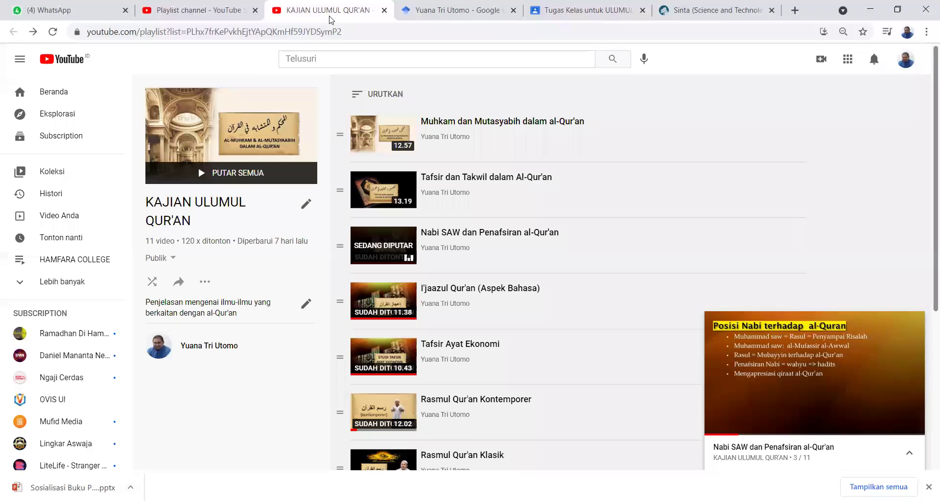
pyautogui.click(395, 192)
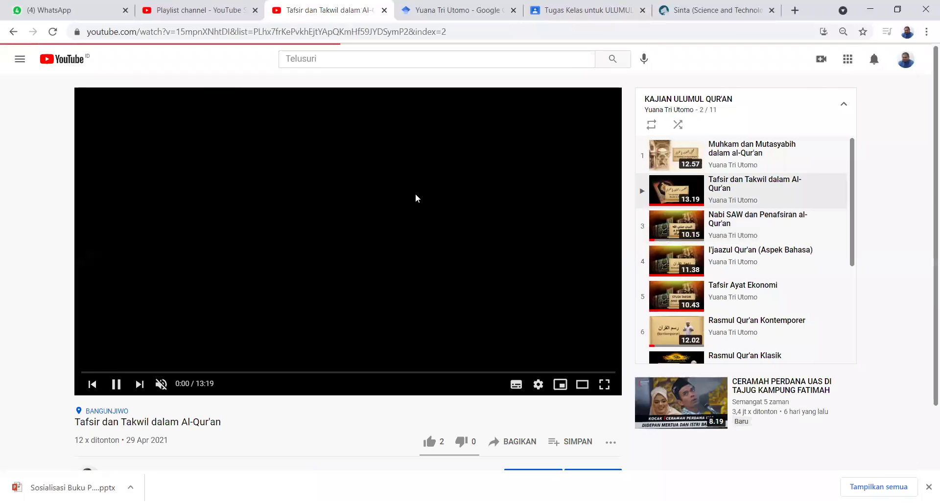
pyautogui.scroll(-1, 445, 201)
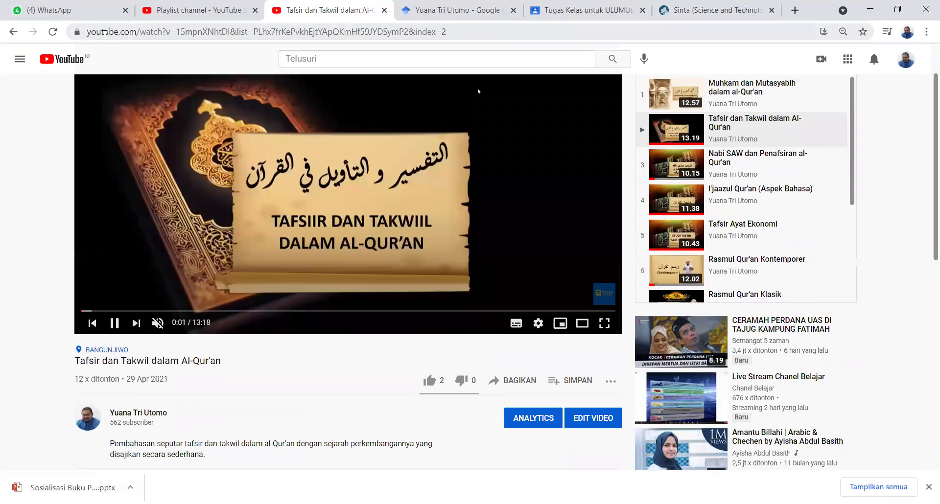
pyautogui.moveTo(88, 31); pyautogui.dragTo(450, 32)
pyautogui.rightClick(439, 33)
pyautogui.click(467, 95)
pyautogui.click(563, 17)
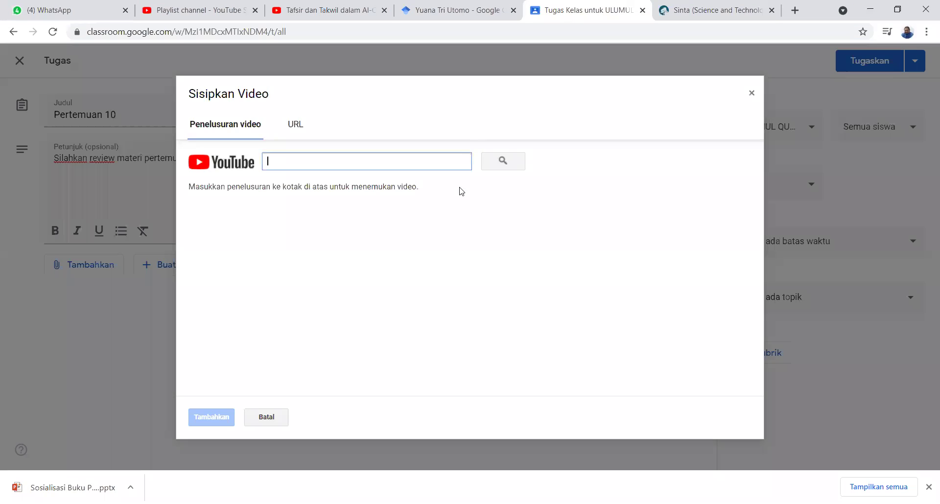
# Attach the YouTube video to the assignment using its copied URL and publish the assignment to all students
pyautogui.click(298, 124)
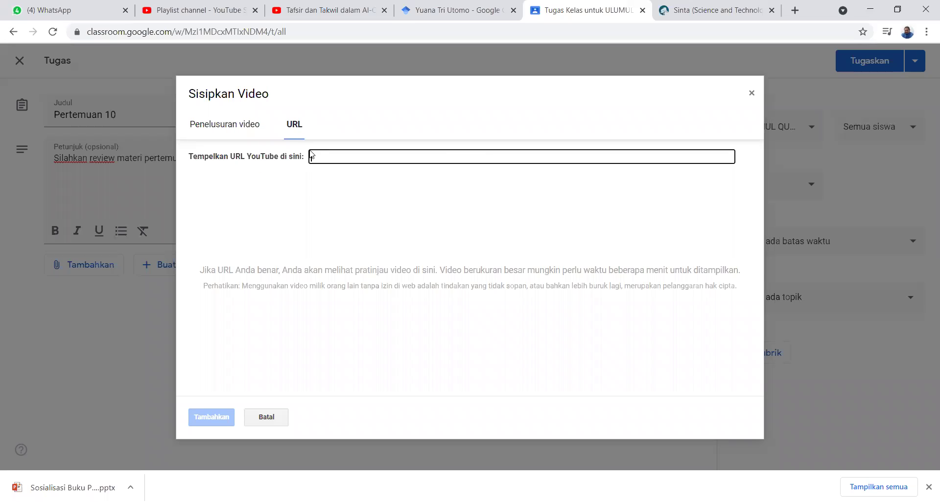
pyautogui.rightClick(313, 157)
pyautogui.click(350, 253)
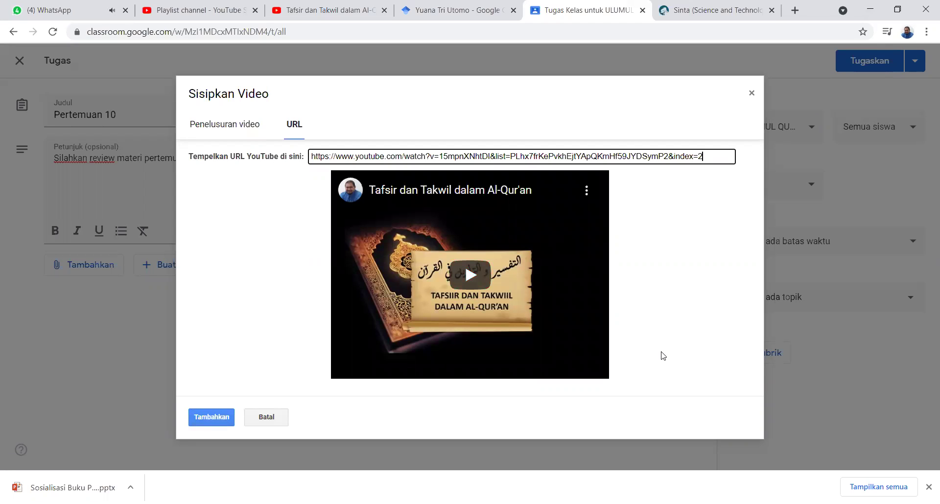
pyautogui.click(229, 418)
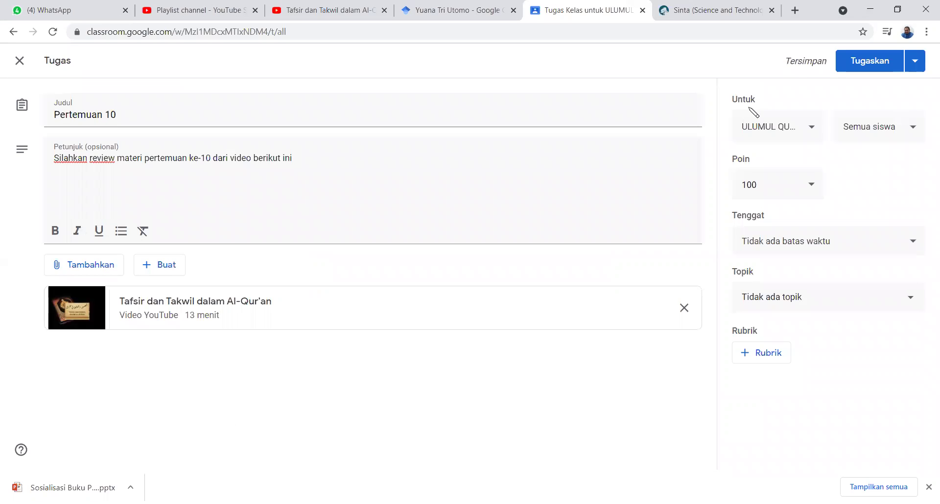
pyautogui.click(877, 62)
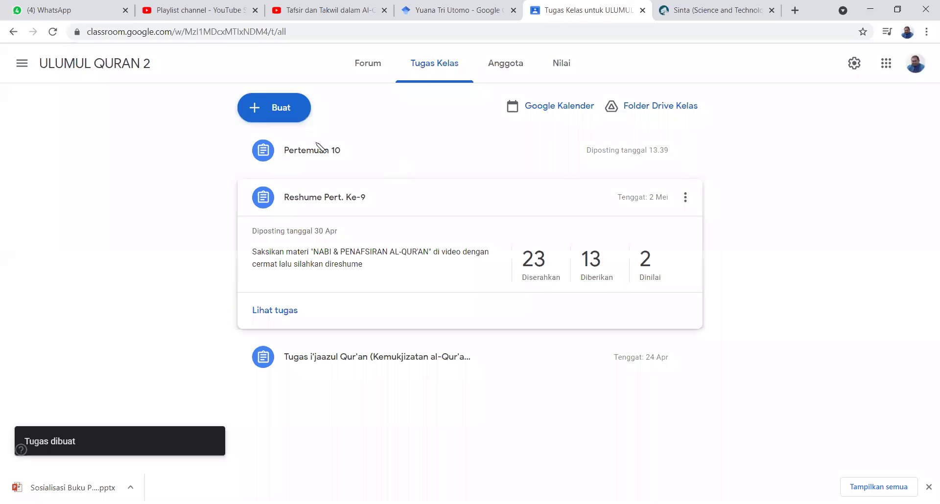
# Edit the published Pertemuan 10 assignment, set its due date to 9 Mei 2021 and save it
pyautogui.click(378, 157)
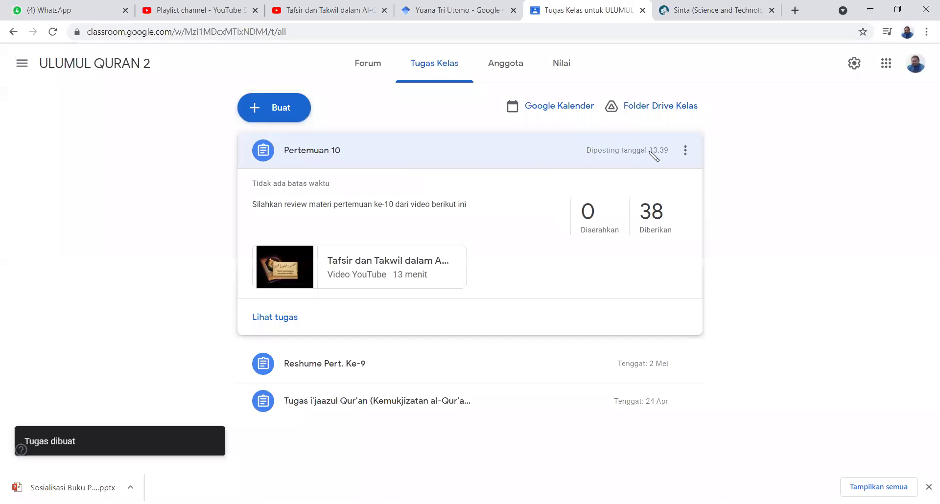
pyautogui.click(685, 151)
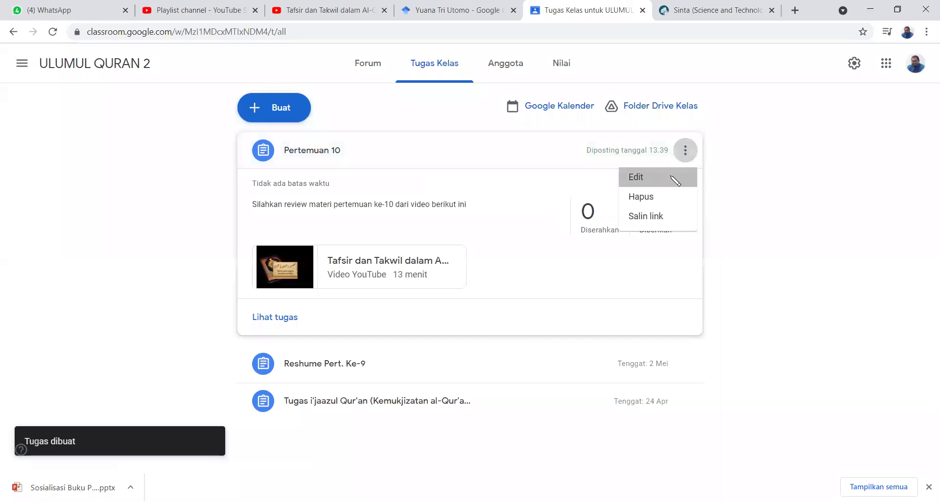
pyautogui.click(671, 177)
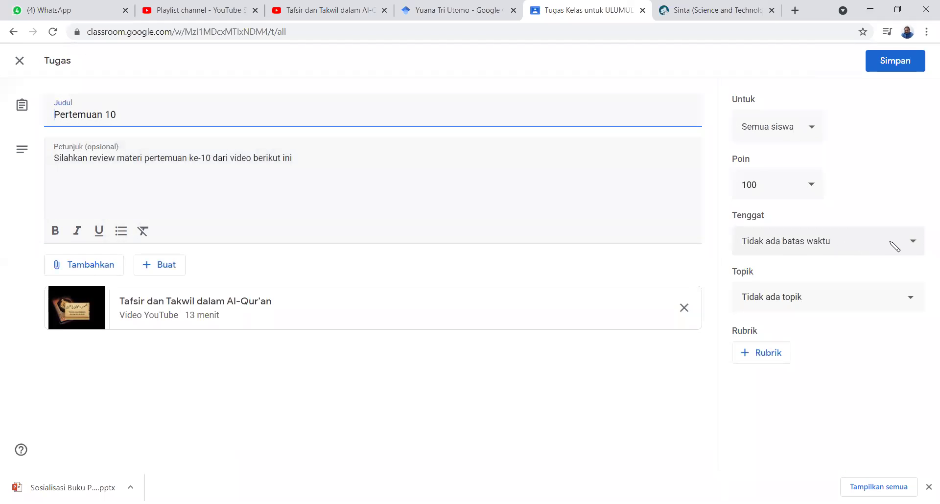
pyautogui.click(917, 243)
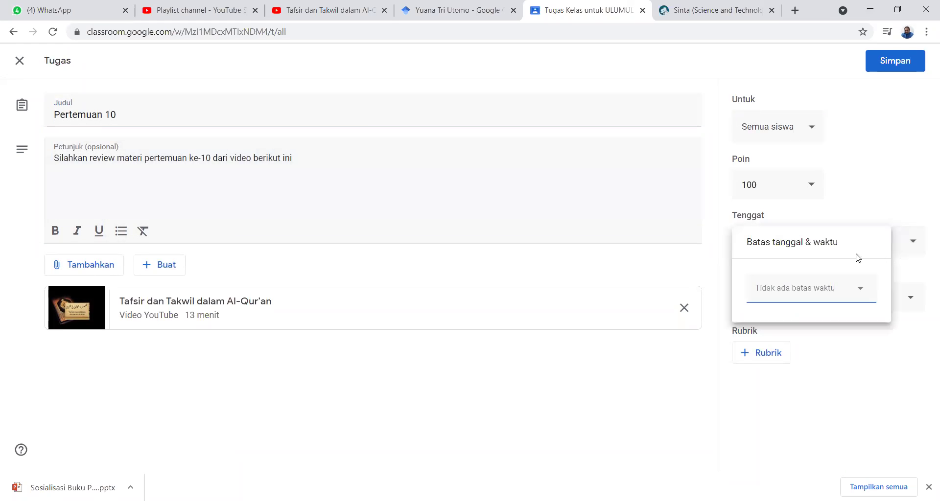
pyautogui.click(860, 288)
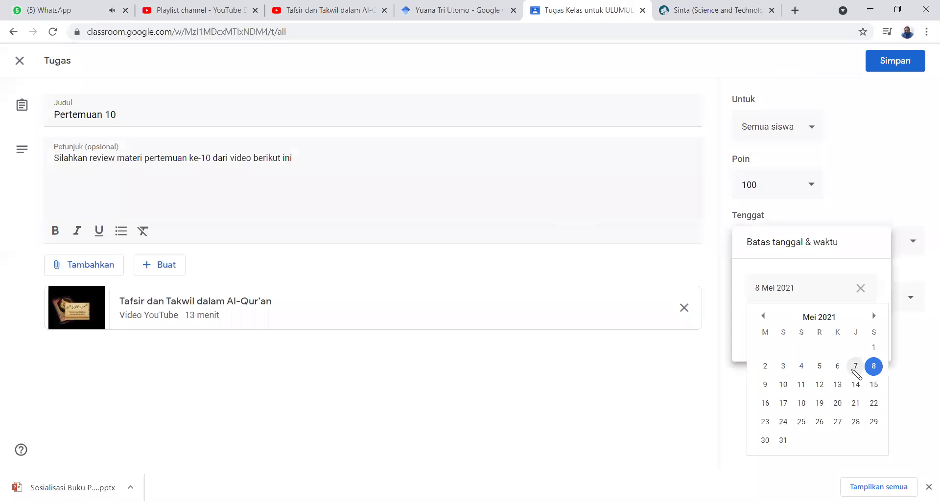
pyautogui.click(767, 384)
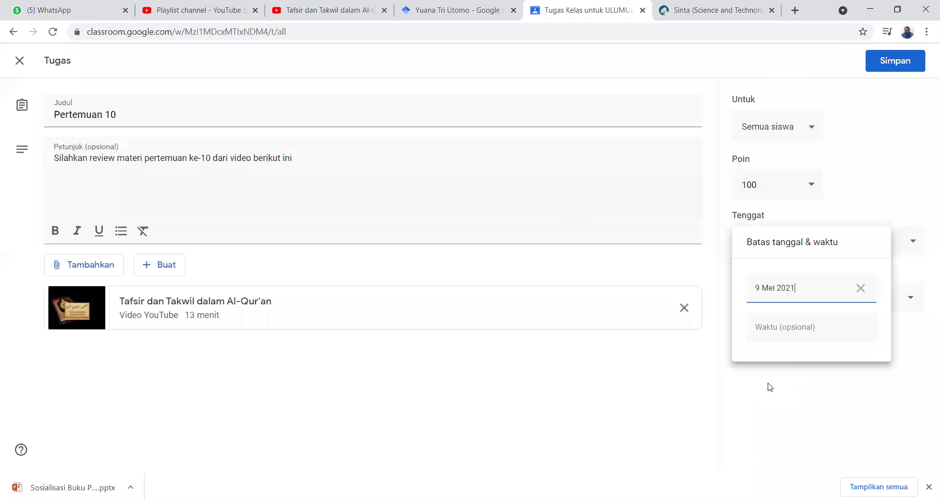
pyautogui.click(844, 377)
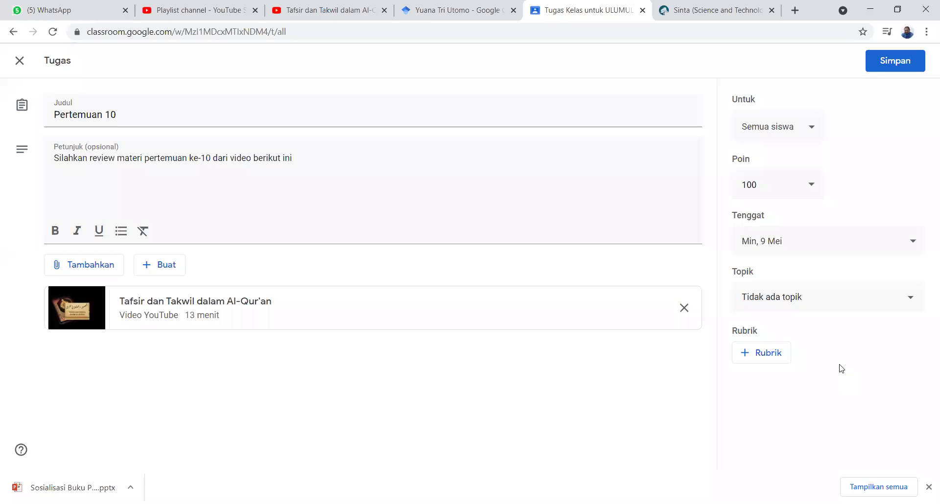
pyautogui.click(889, 67)
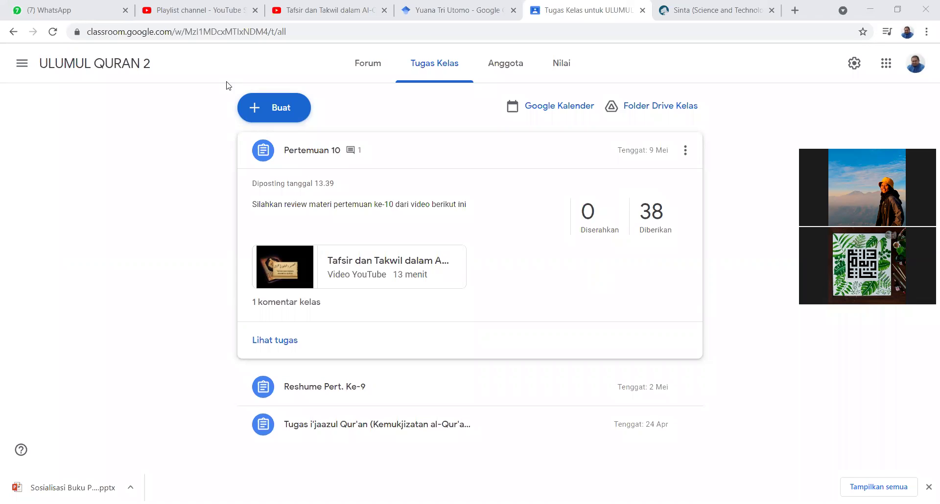
# Switch to WhatsApp, look through the chat list and read the recent messages in the KELAS ULUMUL QUR'AN - 2 group
pyautogui.click(105, 15)
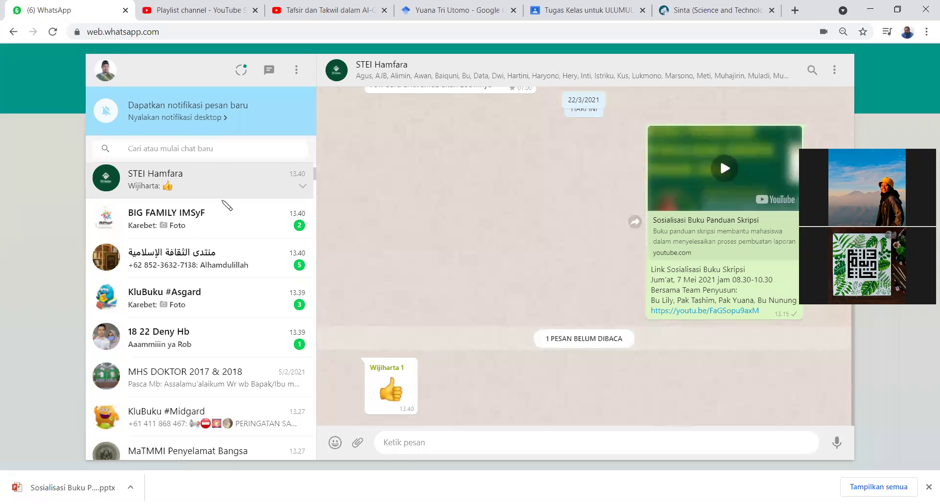
pyautogui.scroll(-3, 238, 220)
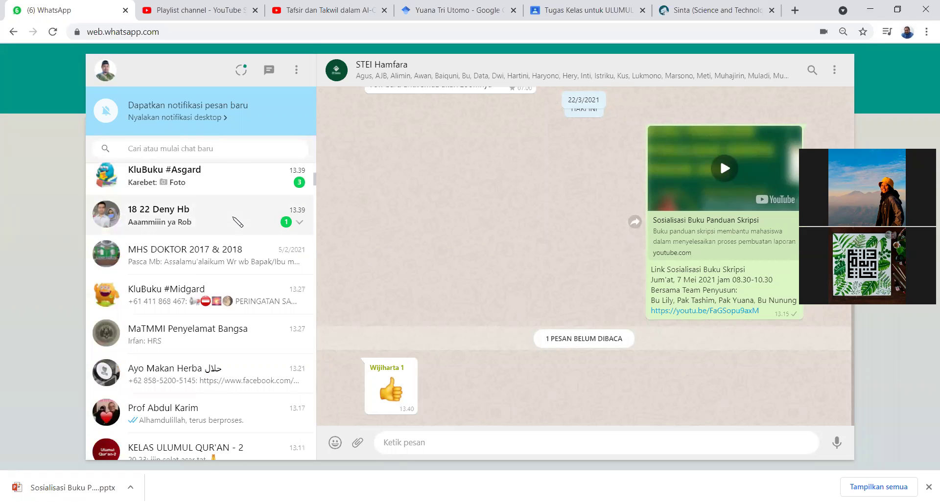
pyautogui.click(234, 219)
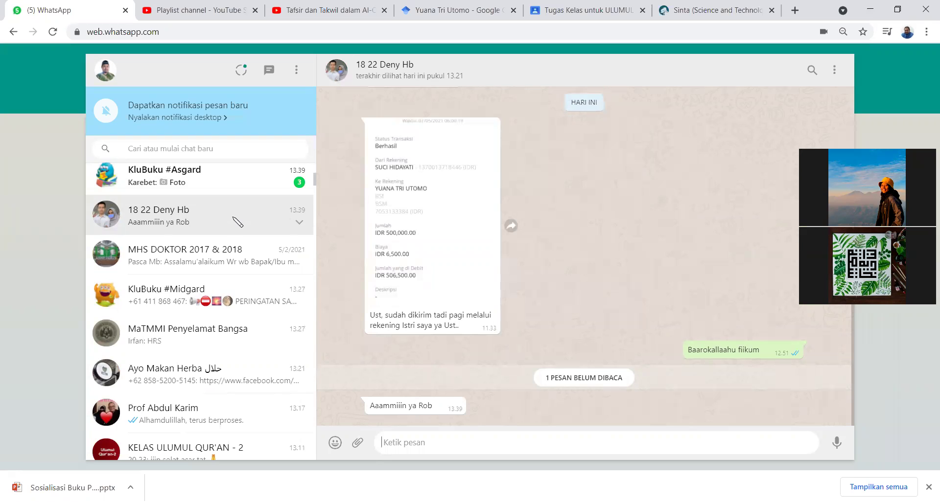
pyautogui.scroll(-2, 237, 222)
pyautogui.scroll(-3, 239, 223)
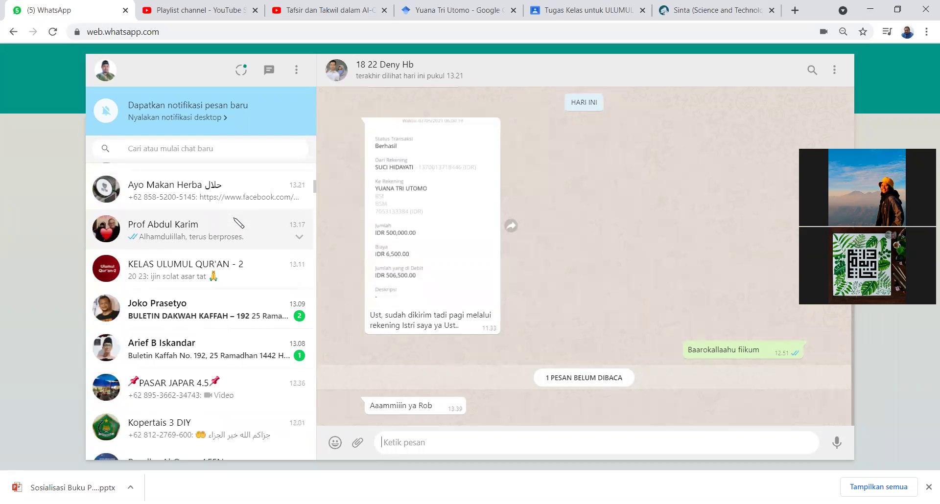
pyautogui.scroll(-4, 238, 223)
pyautogui.scroll(1, 238, 225)
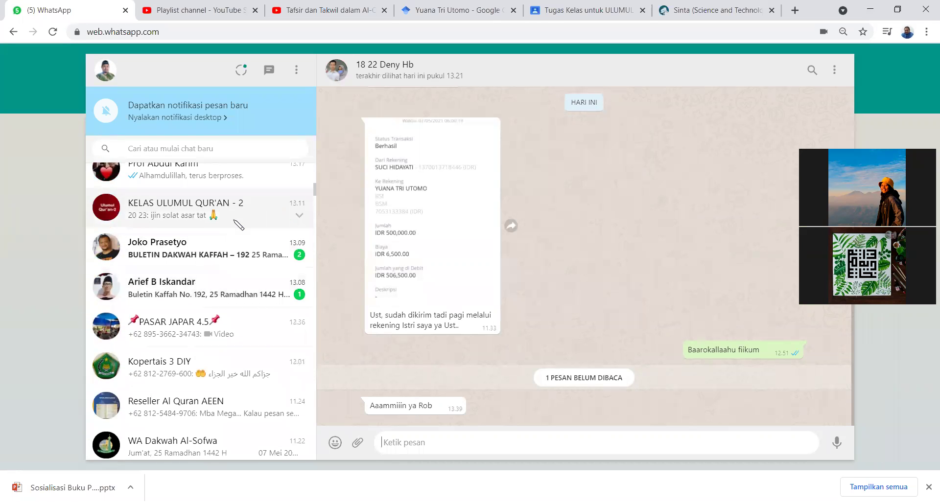
pyautogui.click(238, 223)
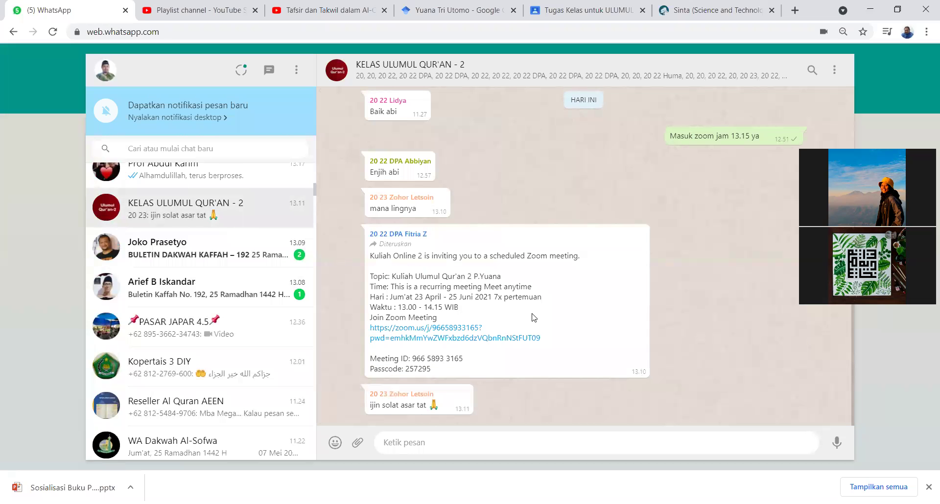
pyautogui.scroll(6, 520, 333)
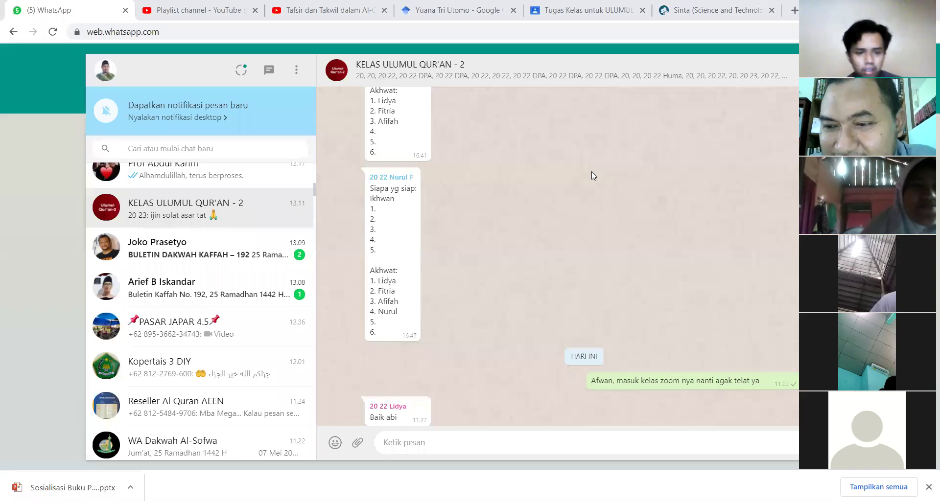
# Switch back to Google Classroom and open the student submissions for Reshume Pert. Ke-9
pyautogui.click(582, 10)
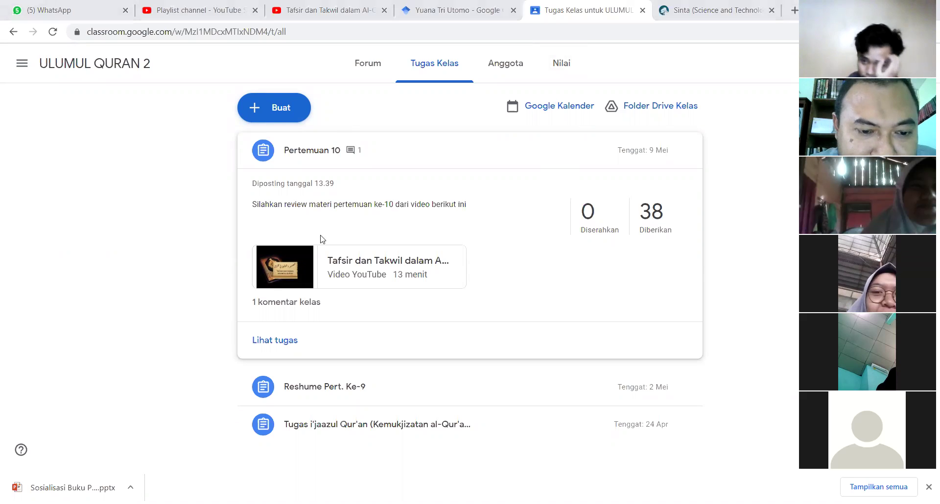
pyautogui.click(356, 390)
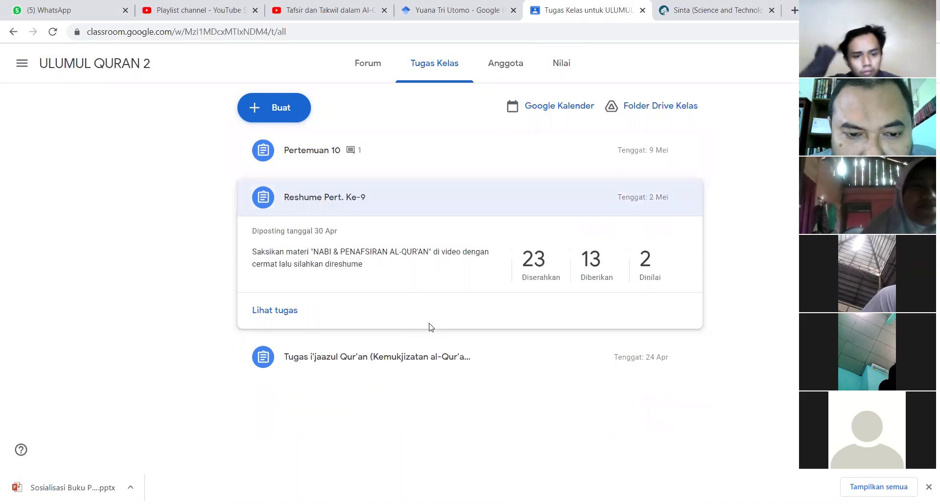
pyautogui.click(295, 313)
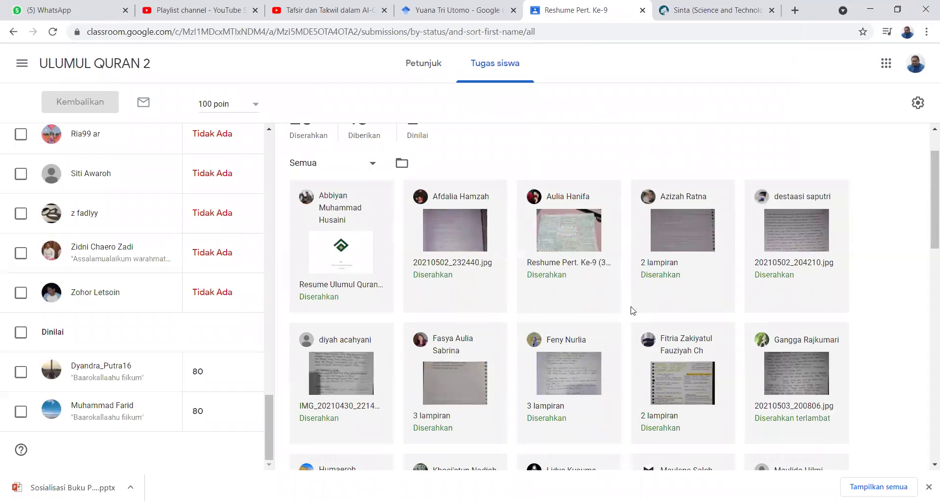
pyautogui.scroll(-3, 658, 345)
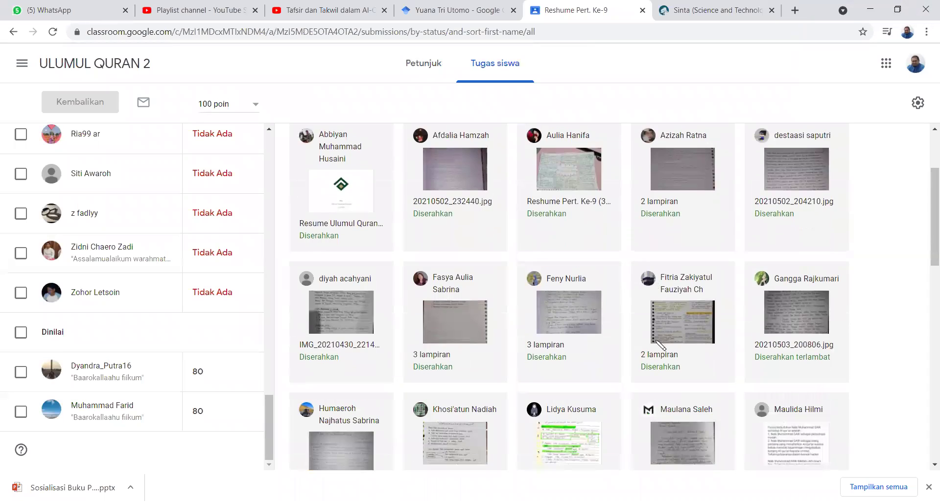
# Open the second-row submission with two attachments and colour-highlighted notes, and examine both of its image files
pyautogui.click(675, 323)
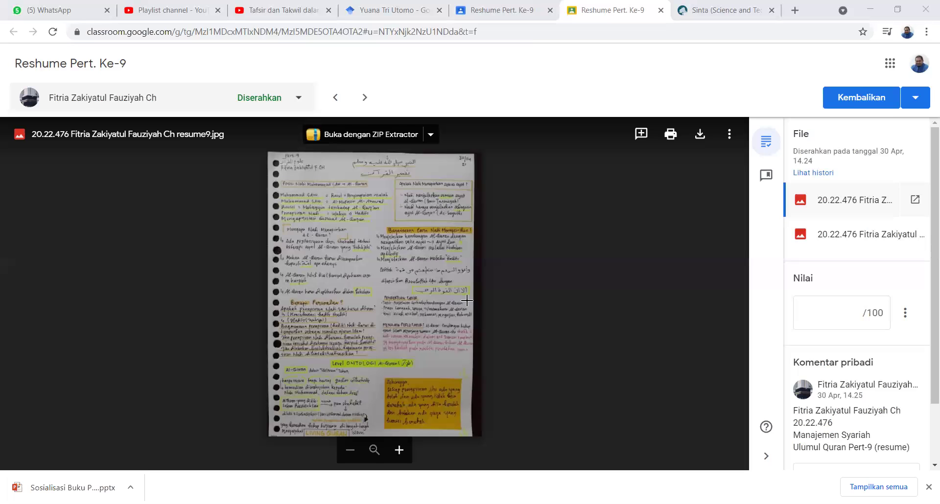
pyautogui.click(816, 239)
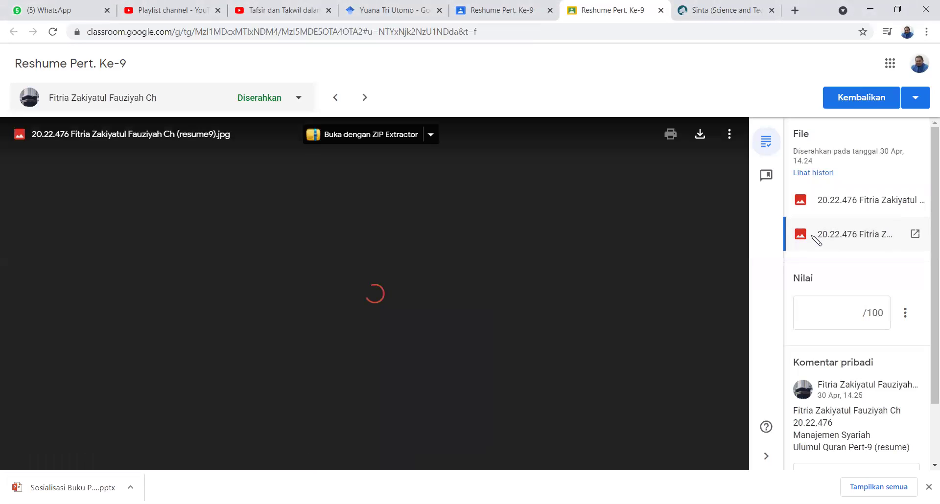
pyautogui.click(815, 210)
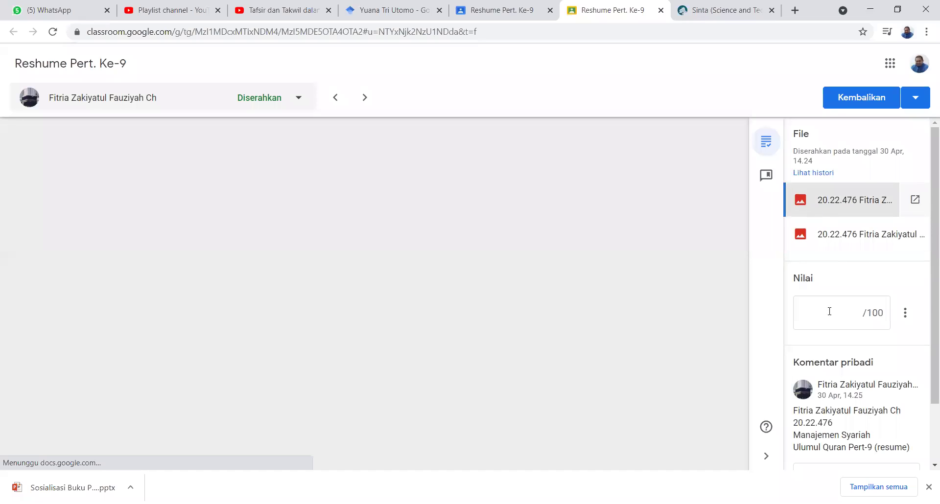
# Grade the open submission 85 out of 100 and post the private comment "Baarokallaahu fiikum"
pyautogui.click(832, 312)
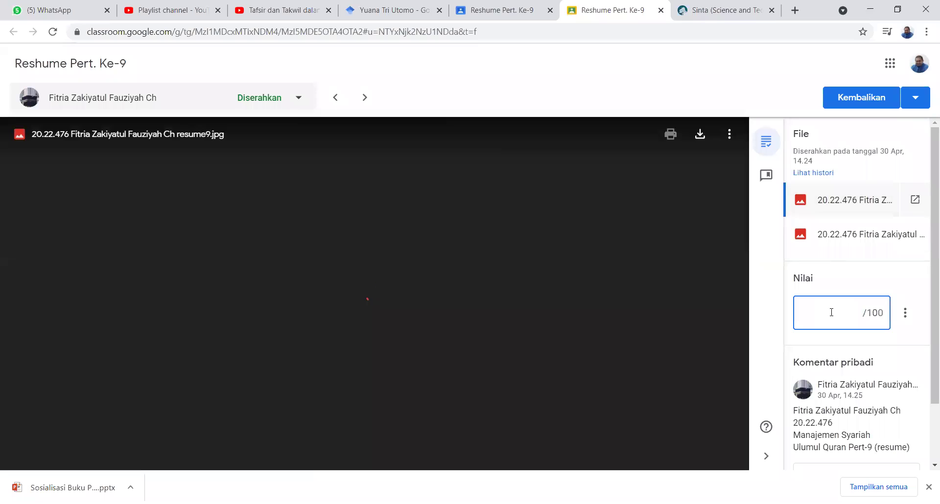
pyautogui.write('85')
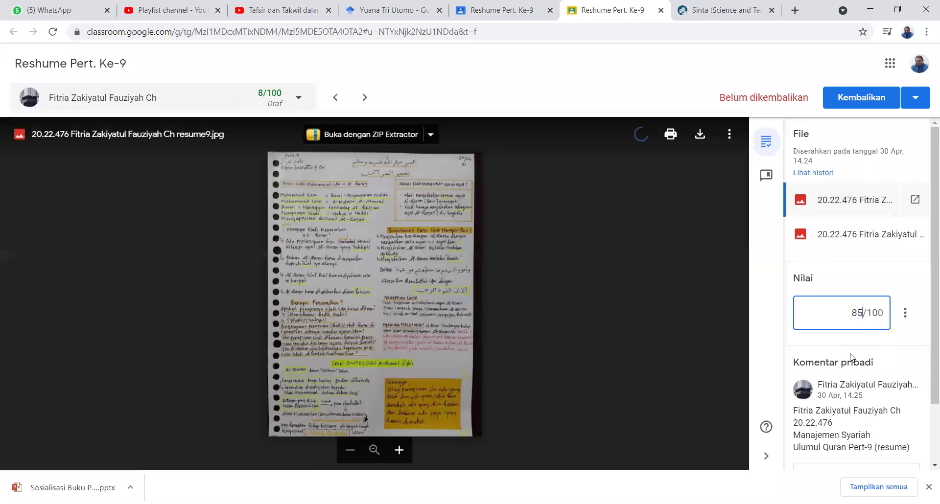
pyautogui.scroll(-2, 851, 354)
pyautogui.click(832, 405)
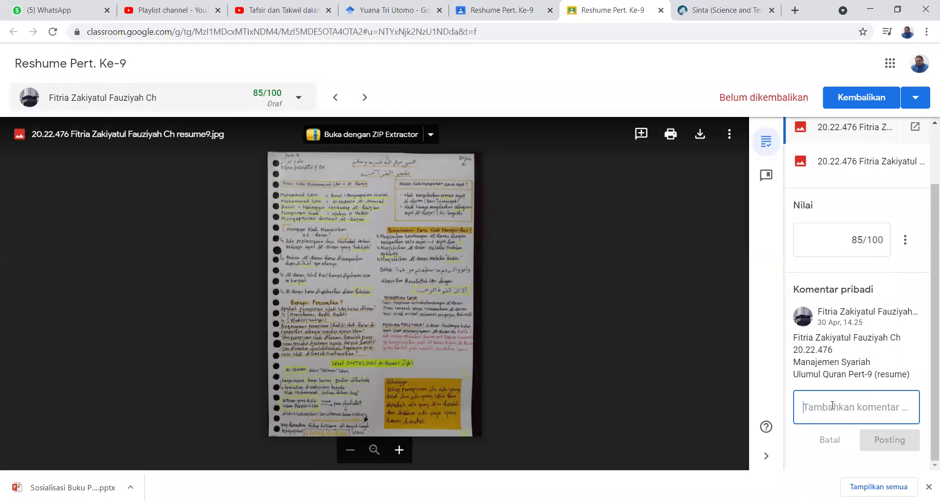
pyautogui.write('Baar')
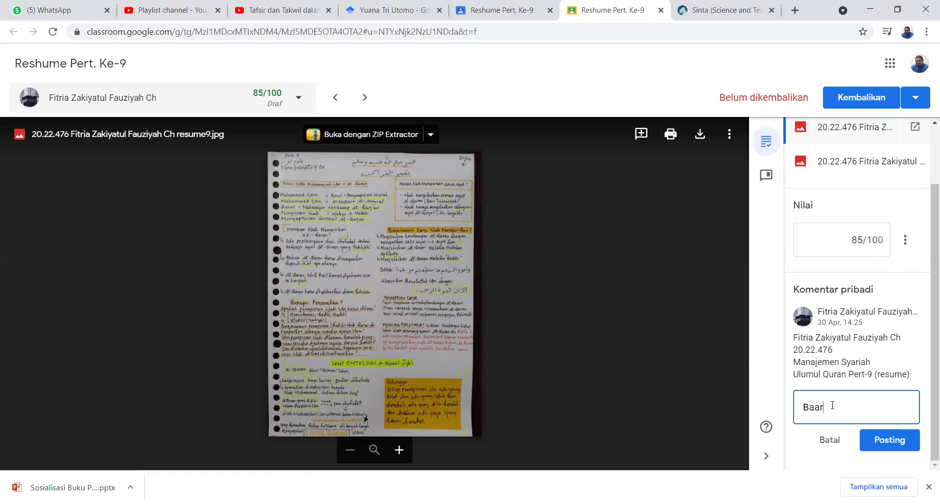
pyautogui.write('okallaahu')
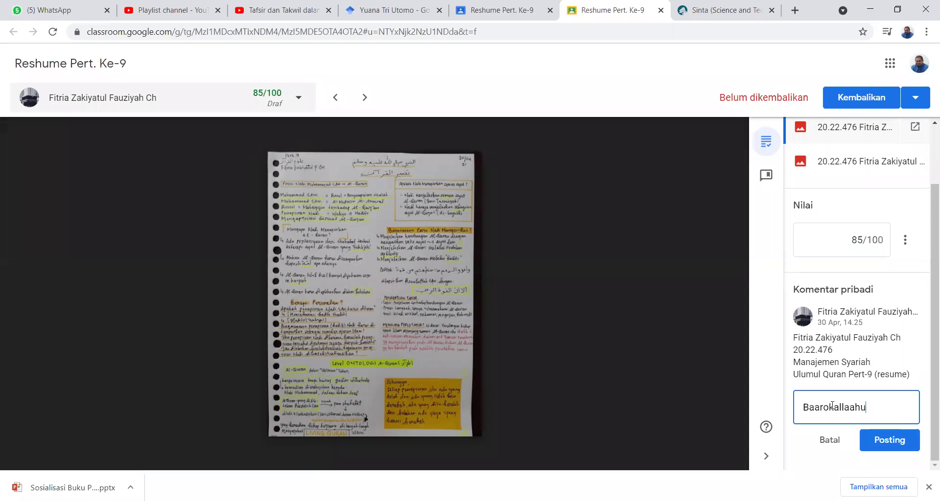
pyautogui.write(' fiikum')
pyautogui.click(886, 445)
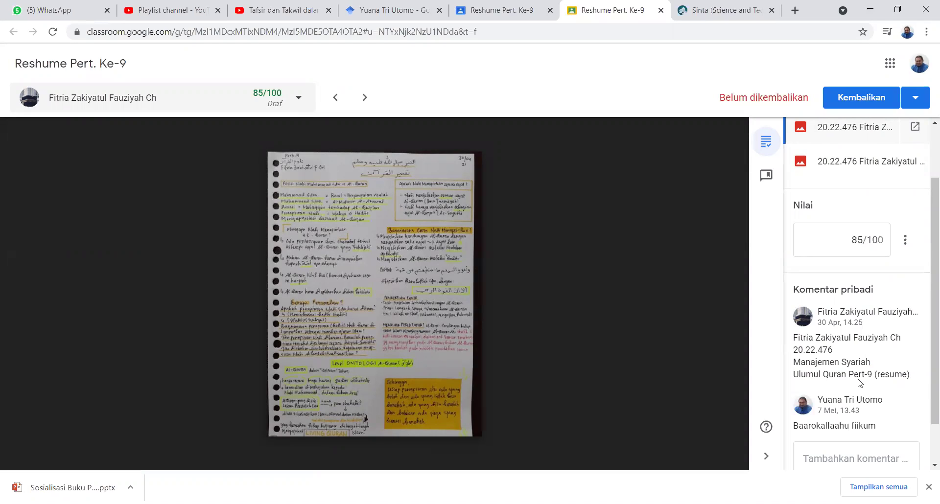
# Return the graded submission to the student and confirm the return
pyautogui.scroll(2, 845, 292)
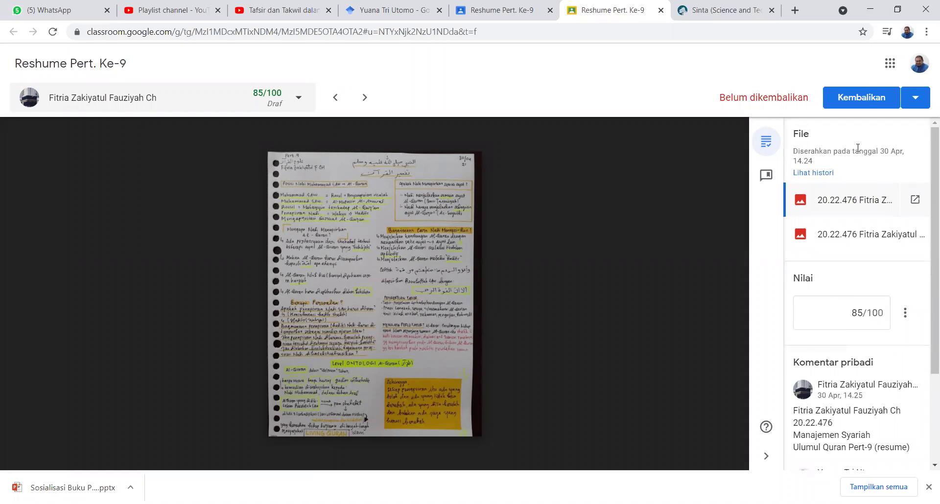
pyautogui.click(863, 98)
pyautogui.click(590, 306)
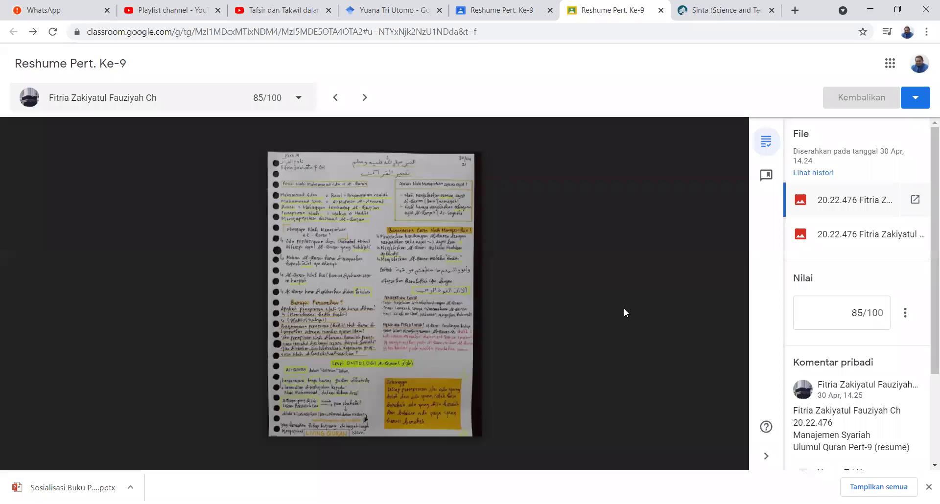
# Enlarge the submitted handwritten notes and read the sections on the meaning of tafsir and why tafsir is needed
pyautogui.hotkey('ctrl', '+')
pyautogui.hotkey('ctrl', '+')
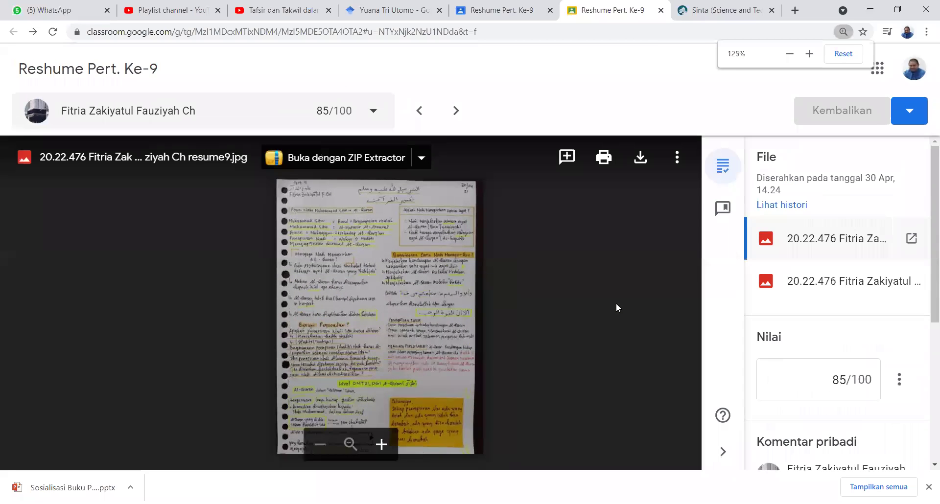
pyautogui.hotkey('ctrl', '-')
pyautogui.hotkey('ctrl', '-')
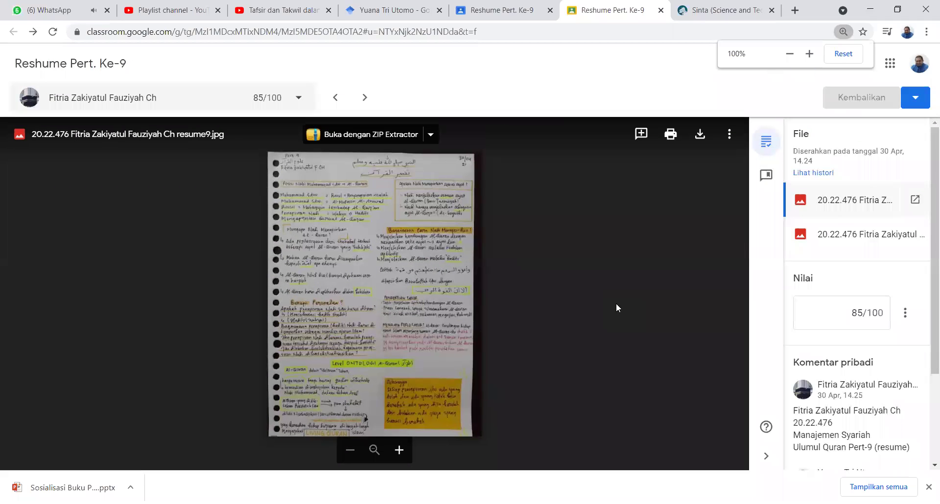
pyautogui.hotkey('ctrl', '-')
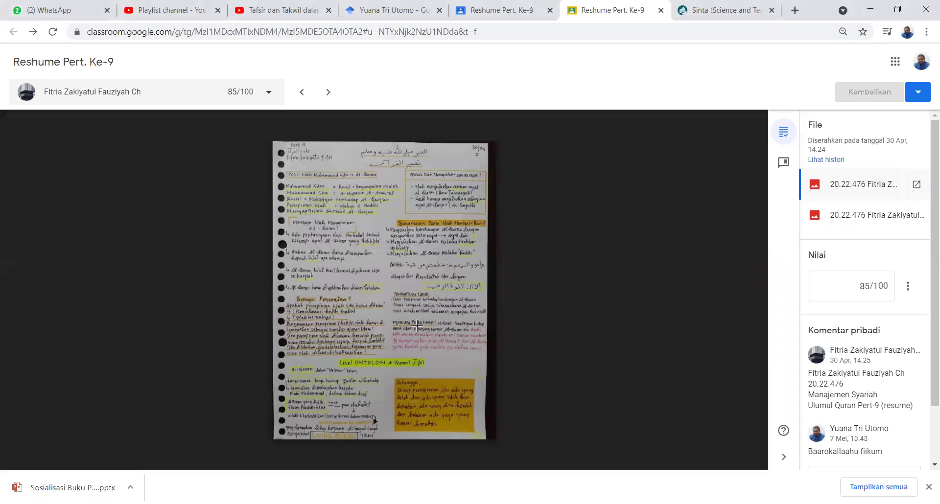
pyautogui.scroll(5, 418, 326)
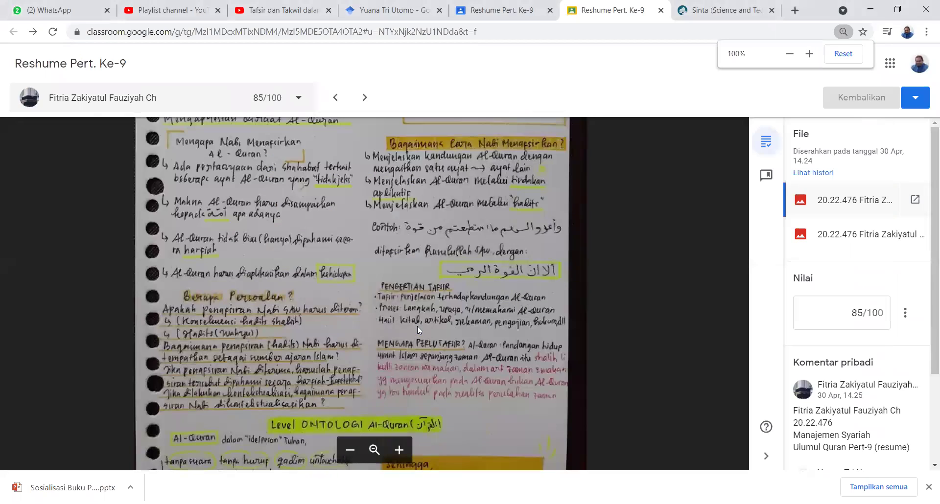
pyautogui.scroll(3, 417, 326)
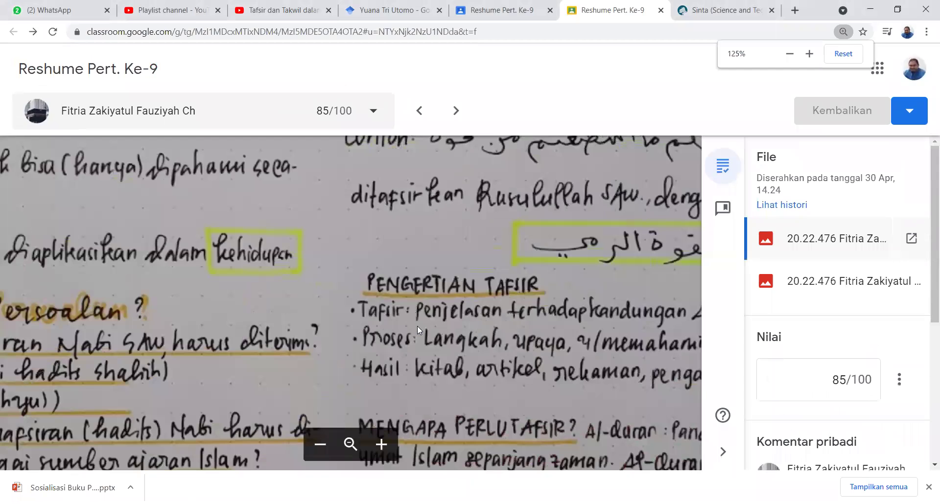
pyautogui.moveTo(422, 328); pyautogui.dragTo(349, 277)
pyautogui.scroll(-3, 370, 260)
pyautogui.hscroll(2, 373, 288)
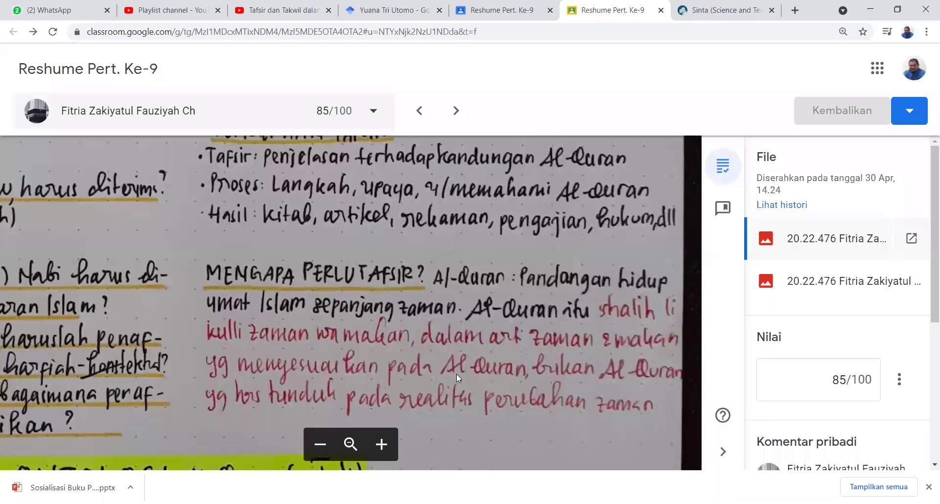
# Examine the "Level ONTOLOGI Al-Quran" section of the notes down to the LIVING QURAN box
pyautogui.scroll(-3, 456, 374)
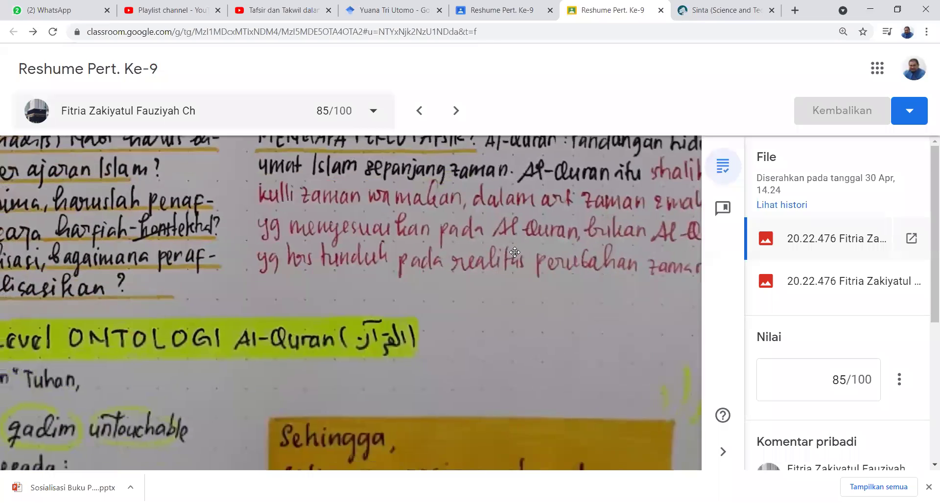
pyautogui.scroll(-3, 430, 311)
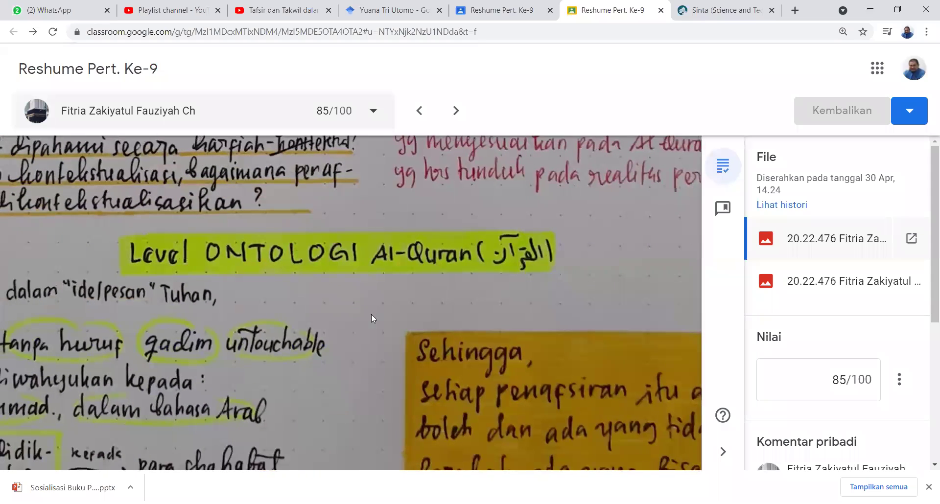
pyautogui.scroll(-3, 425, 288)
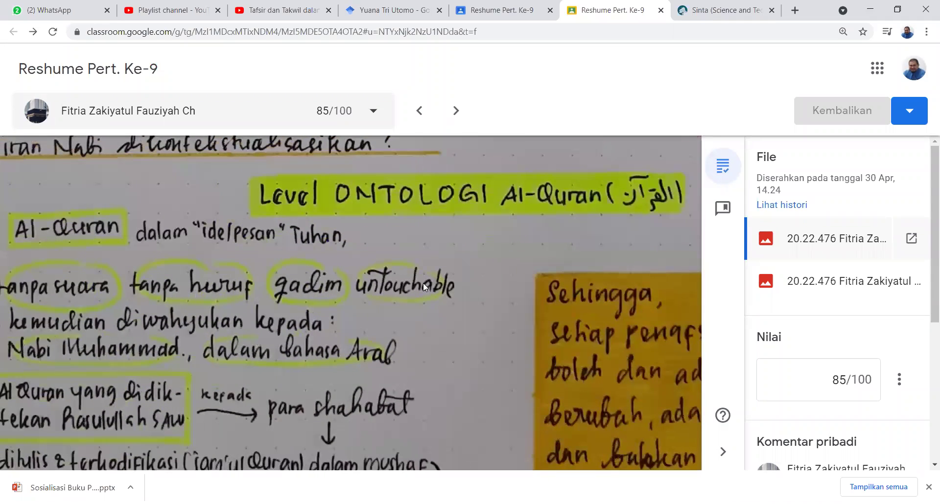
pyautogui.moveTo(464, 269); pyautogui.dragTo(481, 257)
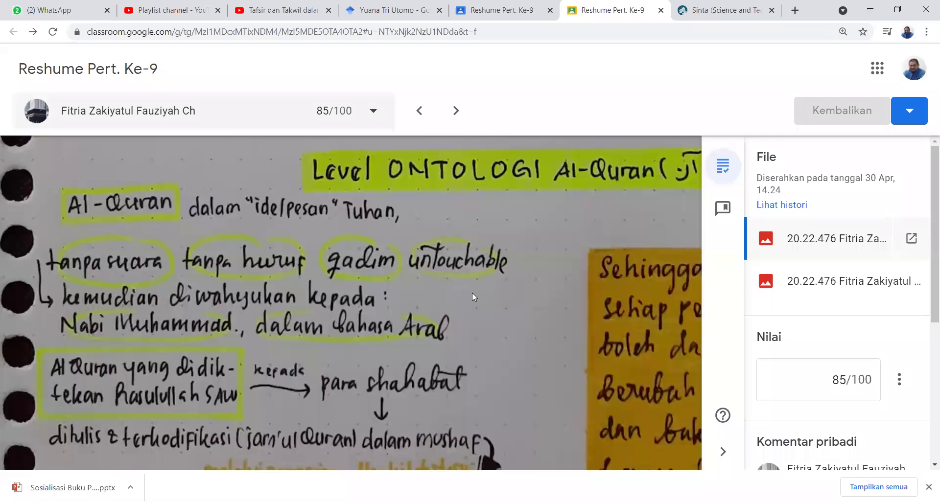
pyautogui.moveTo(488, 339); pyautogui.dragTo(500, 269)
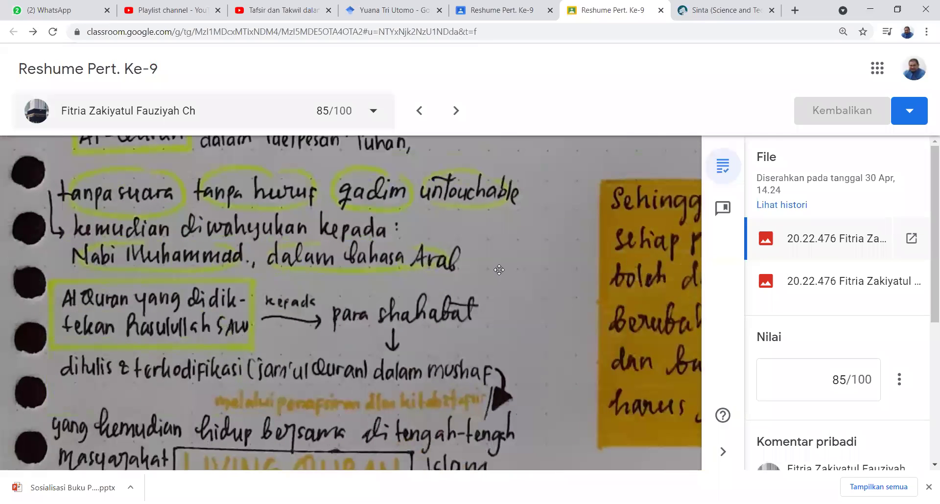
pyautogui.moveTo(507, 322); pyautogui.dragTo(513, 275)
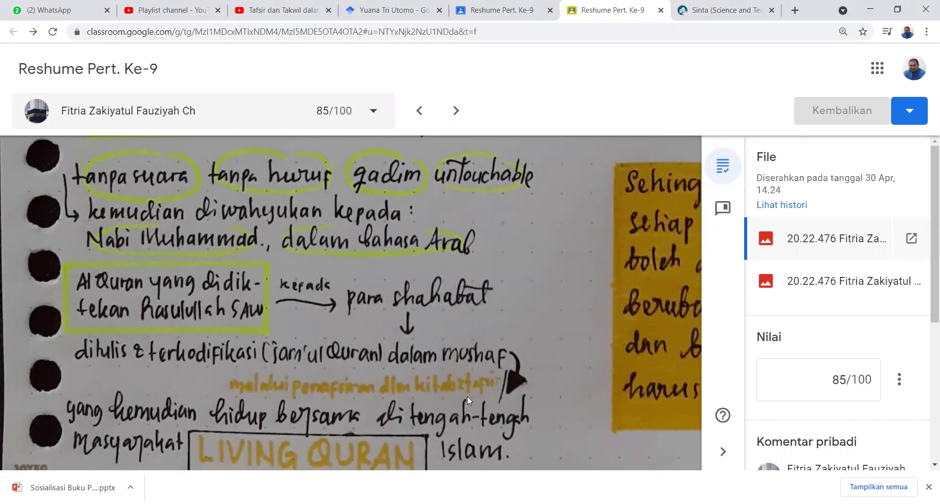
pyautogui.moveTo(474, 410)
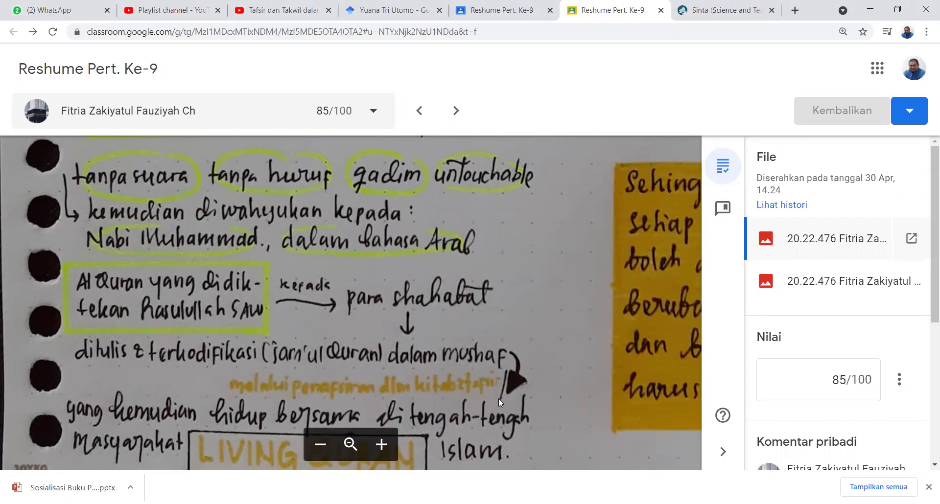
pyautogui.moveTo(555, 310)
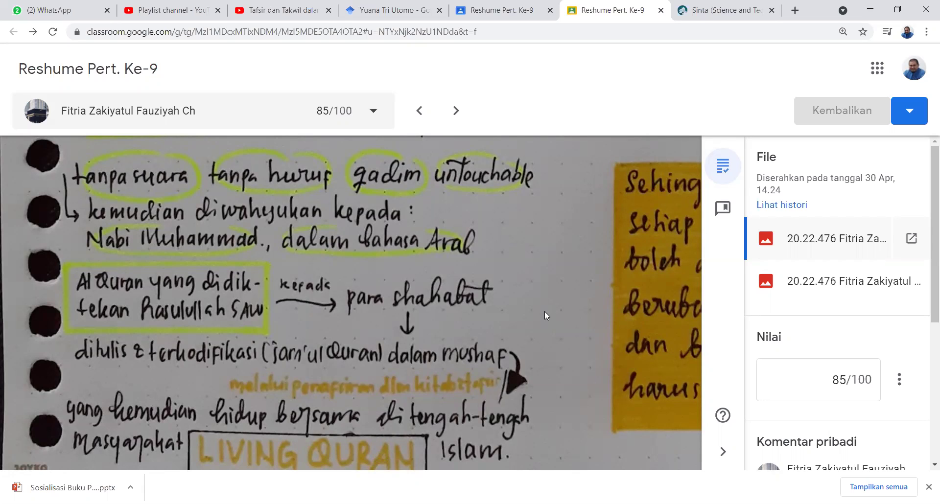
pyautogui.moveTo(544, 283)
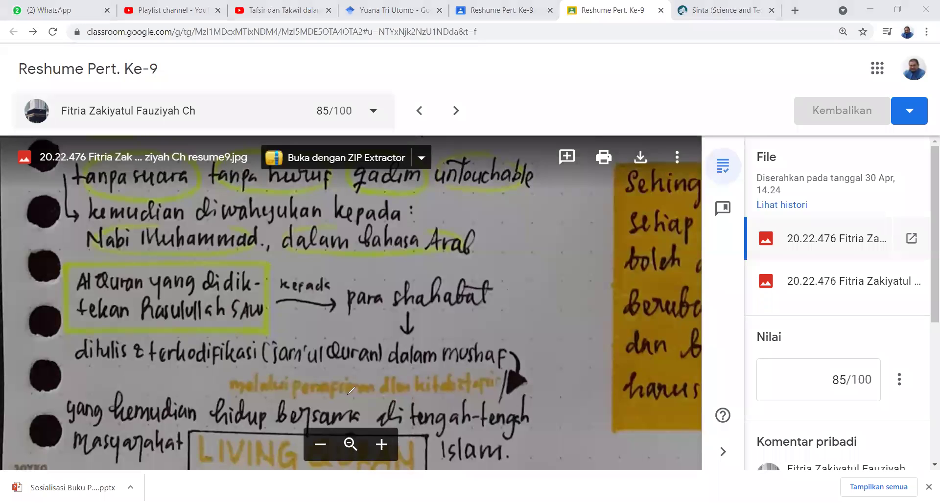
# Mark LIVING QURAN on the notes with a red circle, underlines and a downward arrow, and clear the markings
pyautogui.moveTo(347, 394)
pyautogui.mouseDown()
pyautogui.moveTo(227, 433)
pyautogui.moveTo(238, 464)
pyautogui.mouseUp()
pyautogui.moveTo(358, 394); pyautogui.dragTo(313, 377)
pyautogui.moveTo(226, 378)
pyautogui.mouseDown()
pyautogui.moveTo(187, 449)
pyautogui.moveTo(223, 500)
pyautogui.moveTo(411, 478)
pyautogui.moveTo(425, 401)
pyautogui.moveTo(349, 388)
pyautogui.mouseUp()
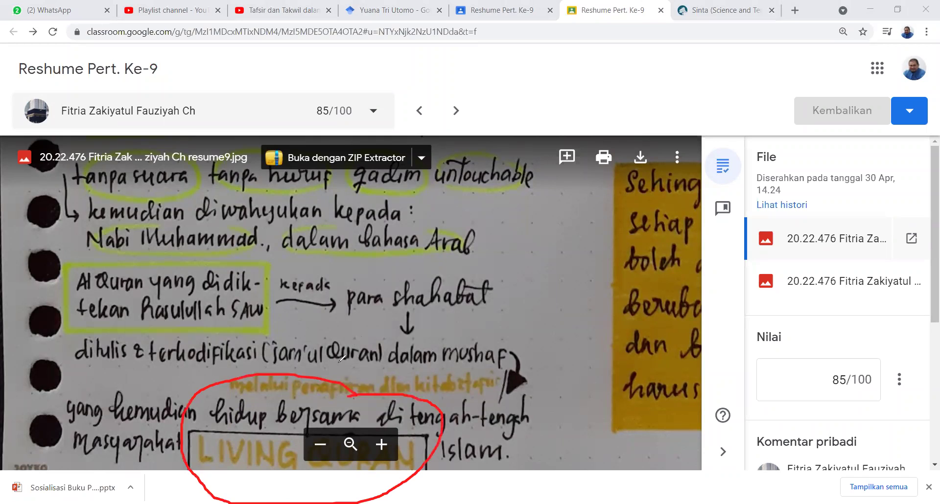
pyautogui.moveTo(201, 468)
pyautogui.mouseDown()
pyautogui.moveTo(284, 482)
pyautogui.moveTo(414, 478)
pyautogui.mouseUp()
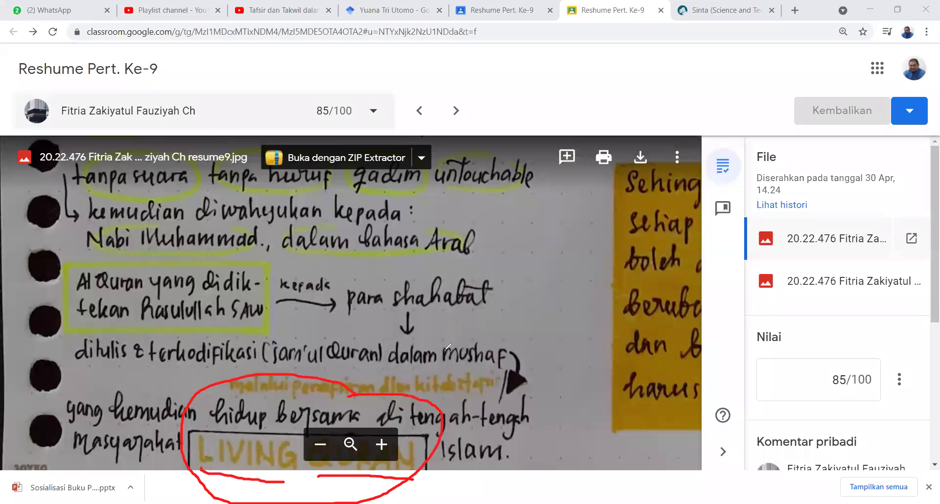
pyautogui.moveTo(425, 277)
pyautogui.mouseDown()
pyautogui.moveTo(430, 385)
pyautogui.moveTo(443, 354)
pyautogui.mouseUp()
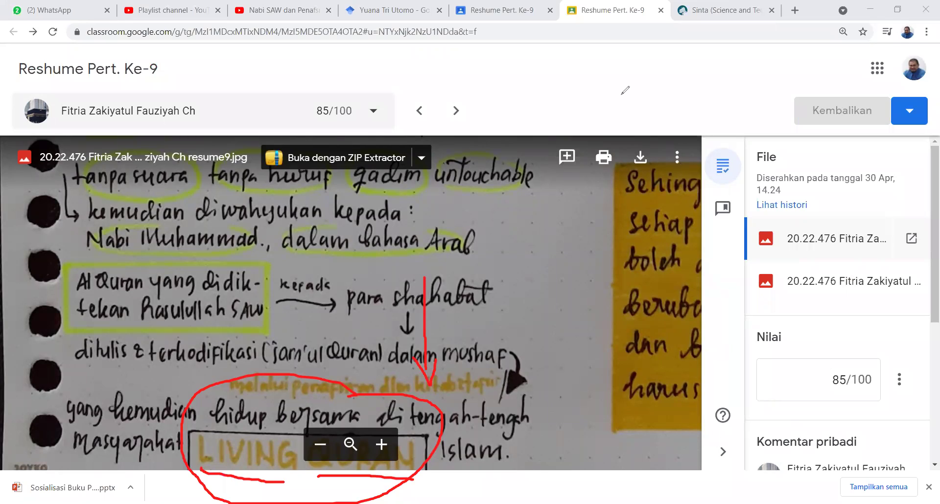
pyautogui.press('e')
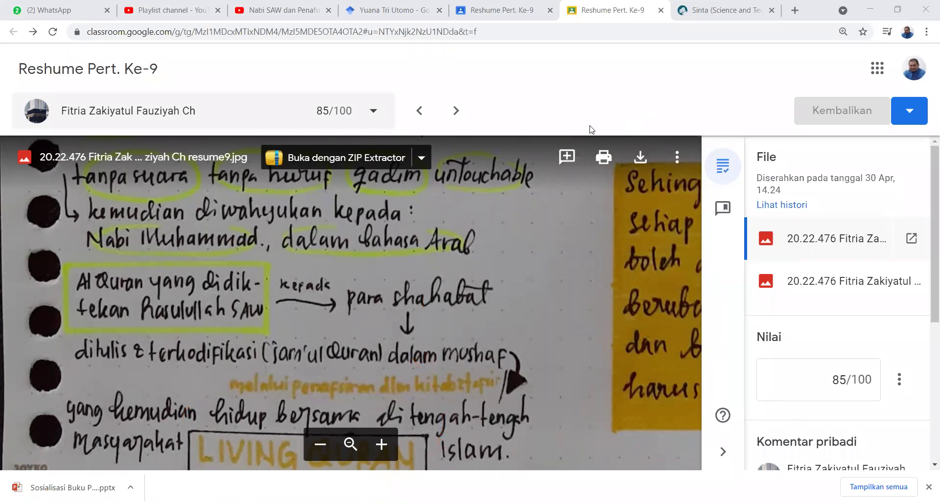
# Close the open submission and look through the Reshume Pert. Ke-9 student list for graded, missing and ungraded work
pyautogui.click(660, 13)
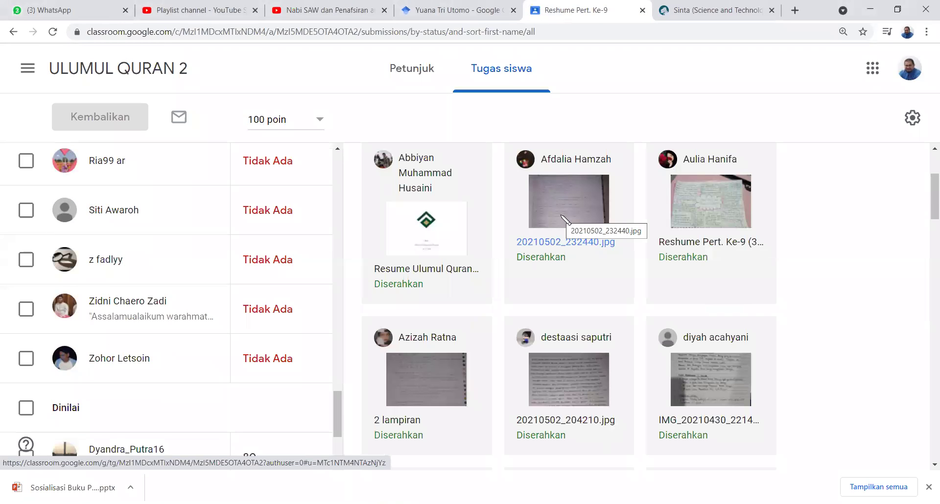
pyautogui.scroll(3, 558, 220)
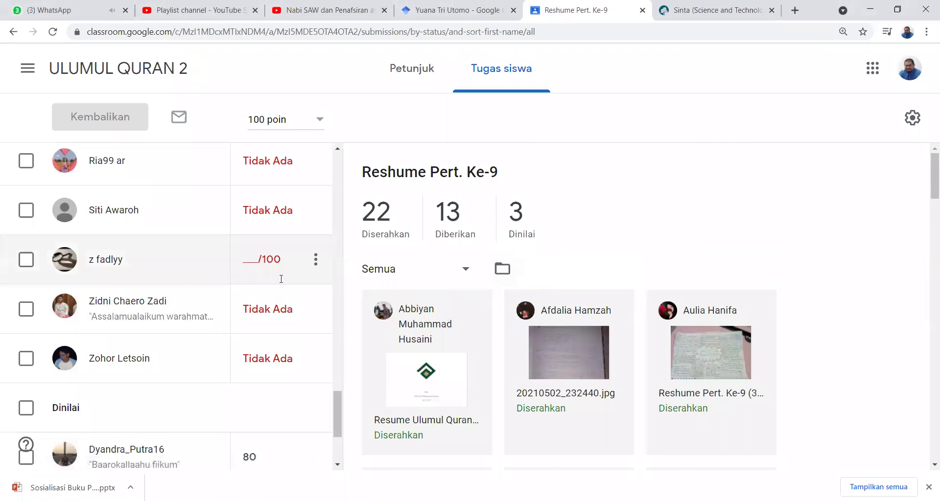
pyautogui.scroll(-3, 282, 271)
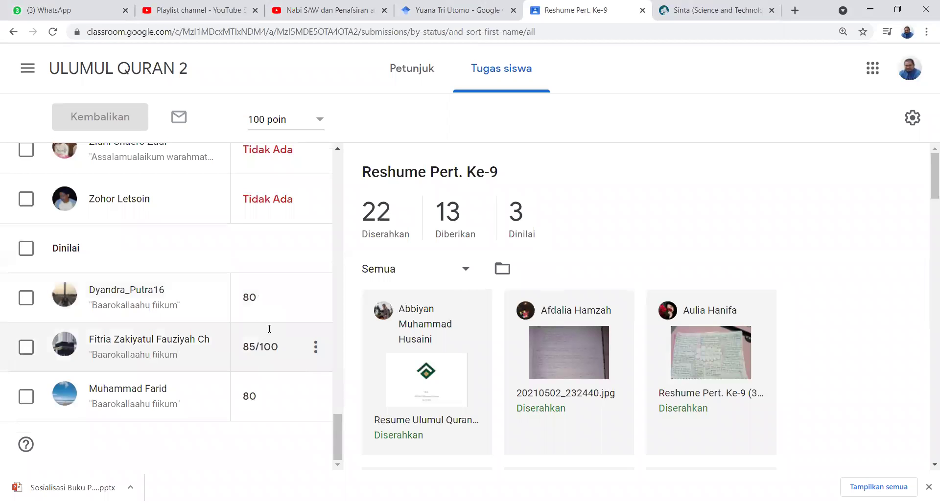
pyautogui.scroll(10, 269, 328)
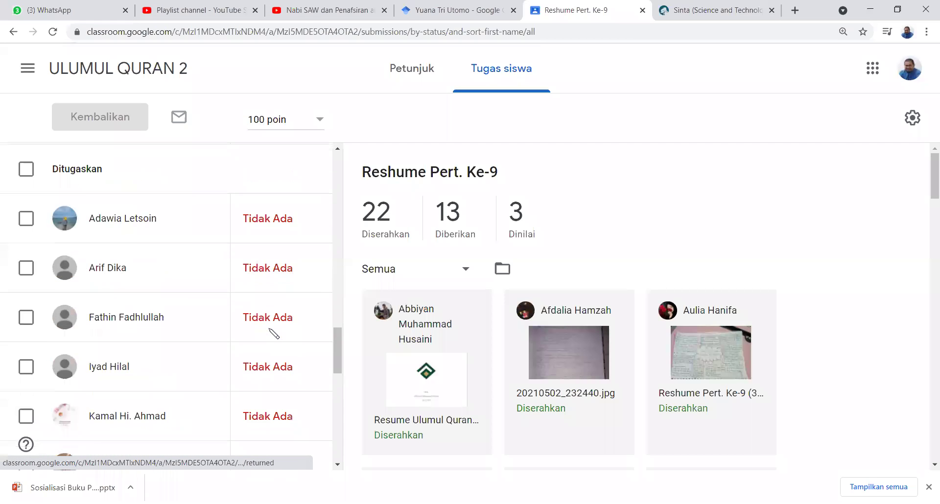
pyautogui.scroll(5, 274, 334)
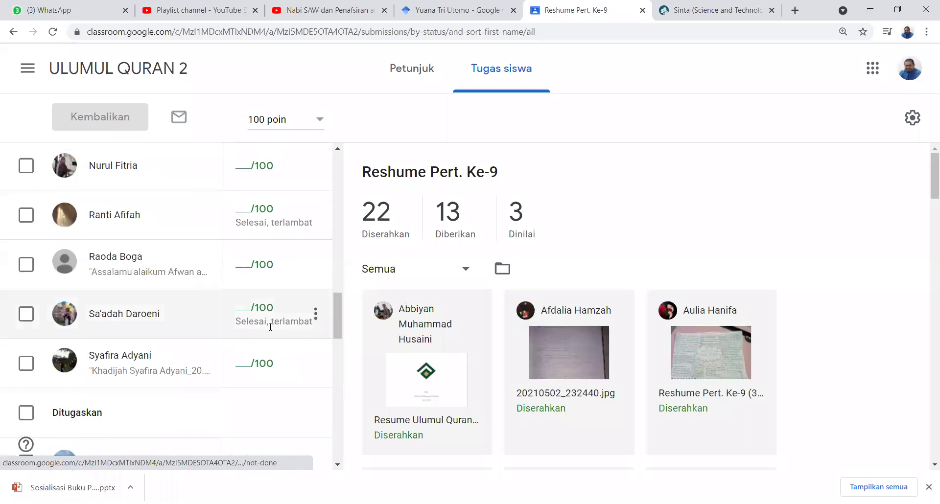
pyautogui.scroll(4, 270, 327)
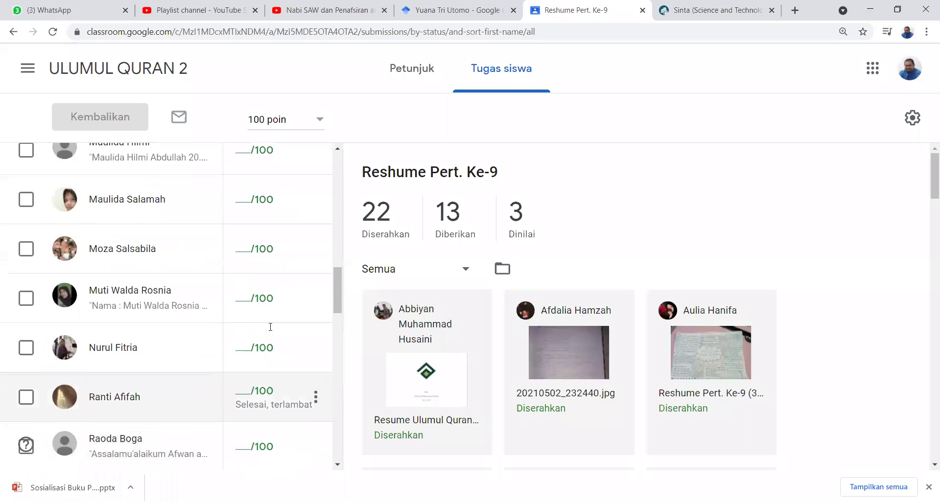
pyautogui.scroll(2, 270, 327)
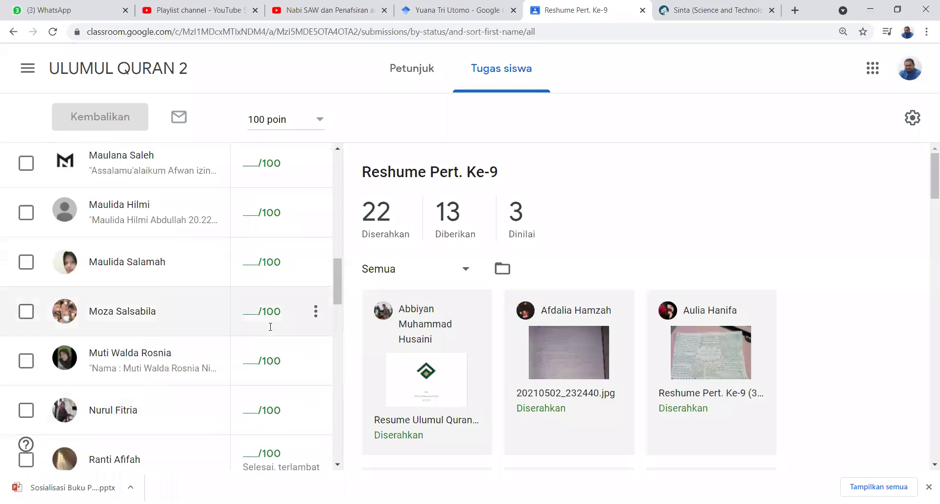
pyautogui.scroll(2, 270, 328)
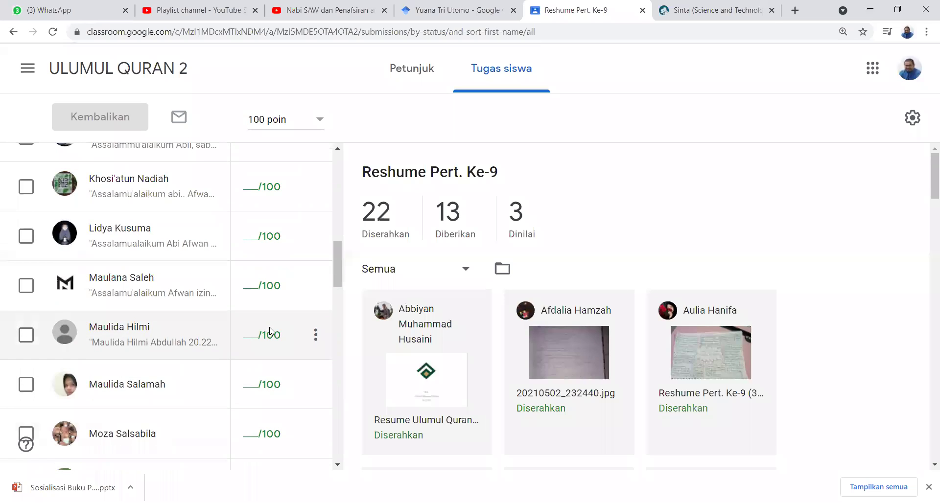
# Look through the Reshume Pert. Ke-9 submission cards and open the late submission whose attachment is the single "Reshume Pert. Ke-9" image
pyautogui.scroll(2, 270, 330)
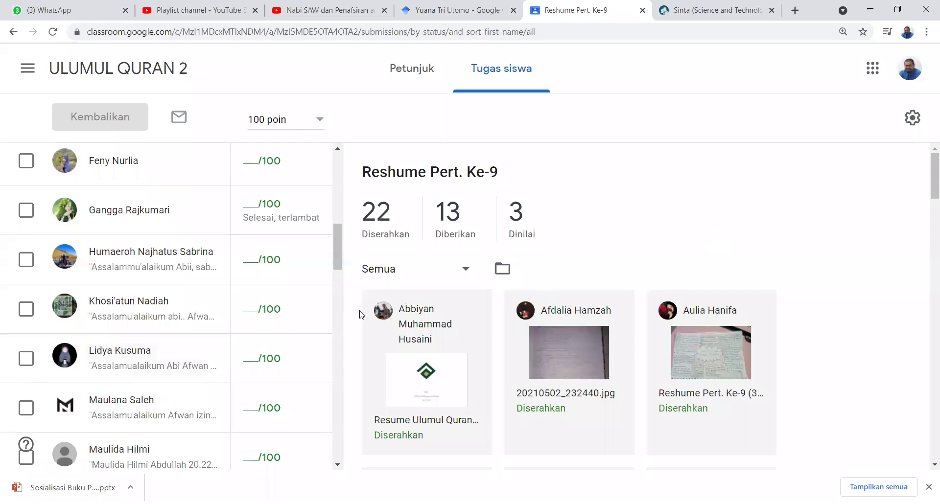
pyautogui.scroll(1, 288, 320)
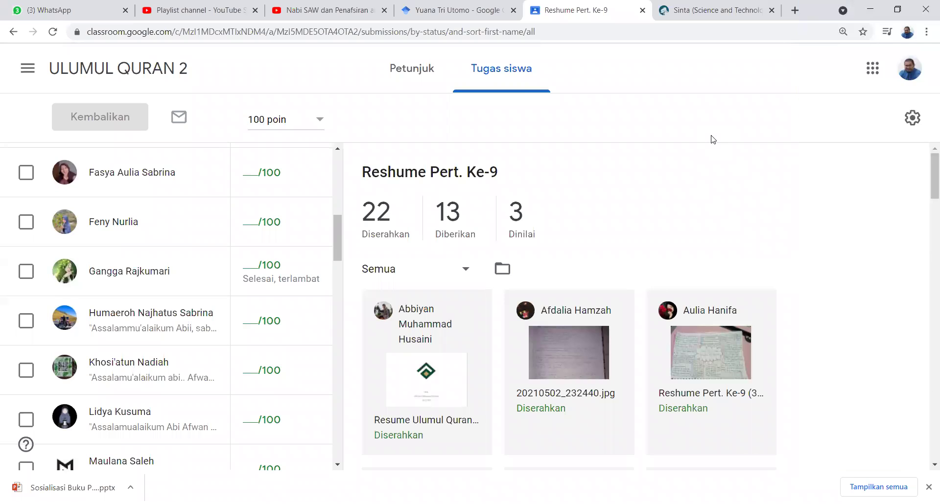
pyautogui.scroll(-3, 656, 294)
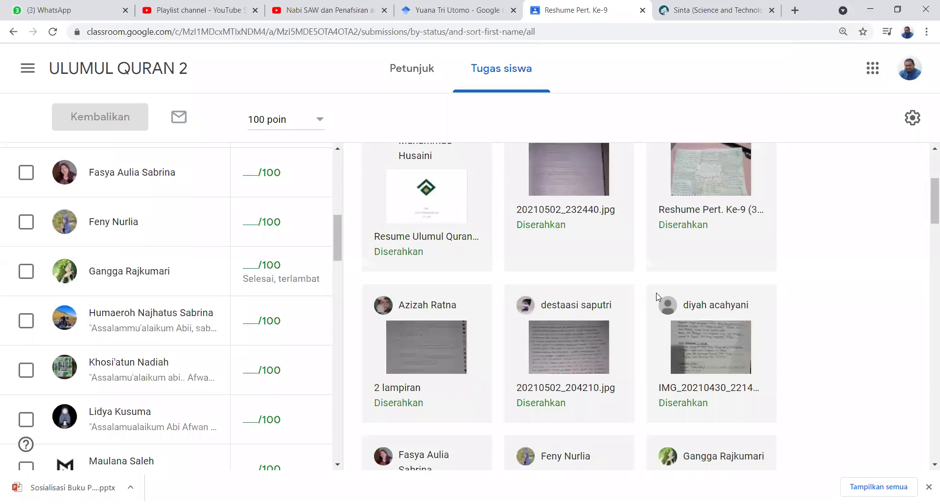
pyautogui.scroll(-4, 630, 305)
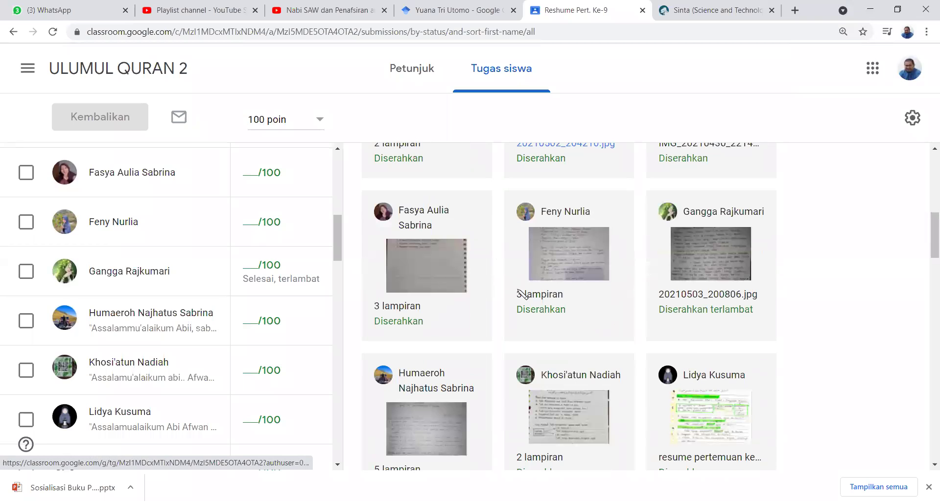
pyautogui.scroll(-3, 568, 293)
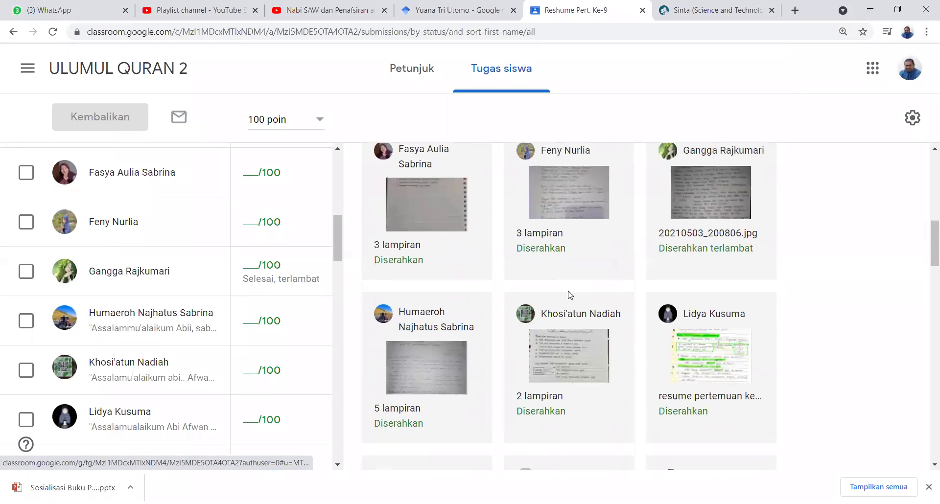
pyautogui.scroll(-2, 602, 284)
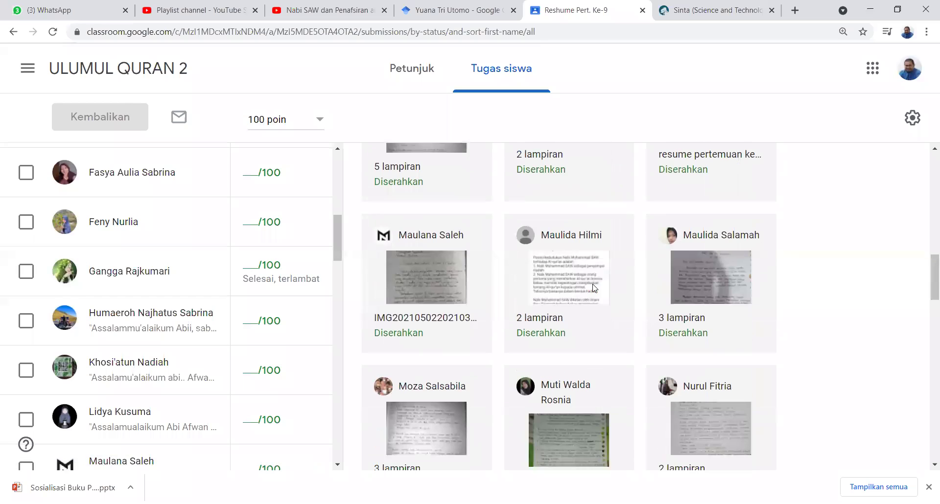
pyautogui.scroll(-4, 593, 285)
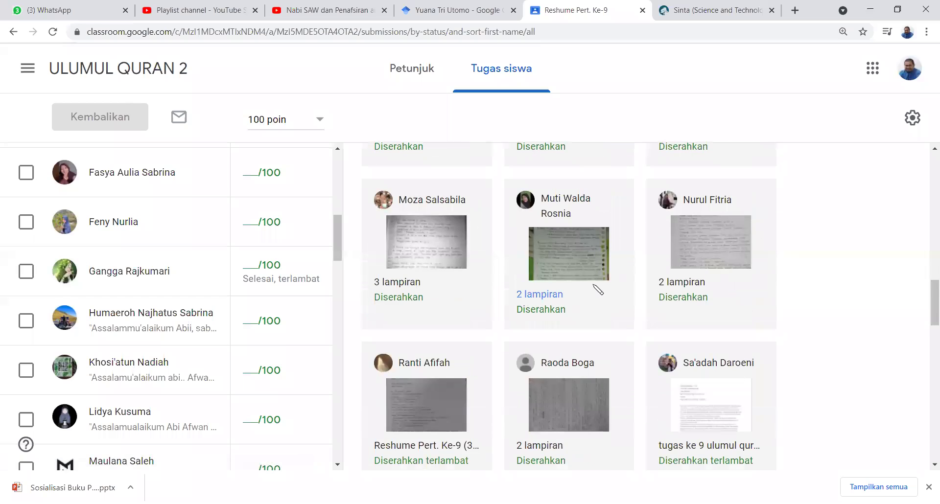
pyautogui.click(460, 338)
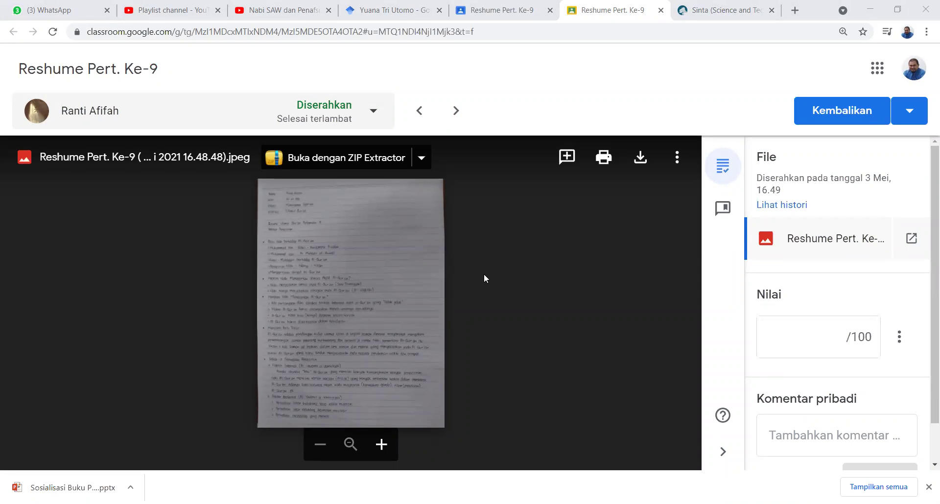
# Enlarge the submitted handwritten notes to a readable size and examine the heading and the section on the Prophet's position toward the Al-Qur'an
pyautogui.hotkey('ctrl', '+')
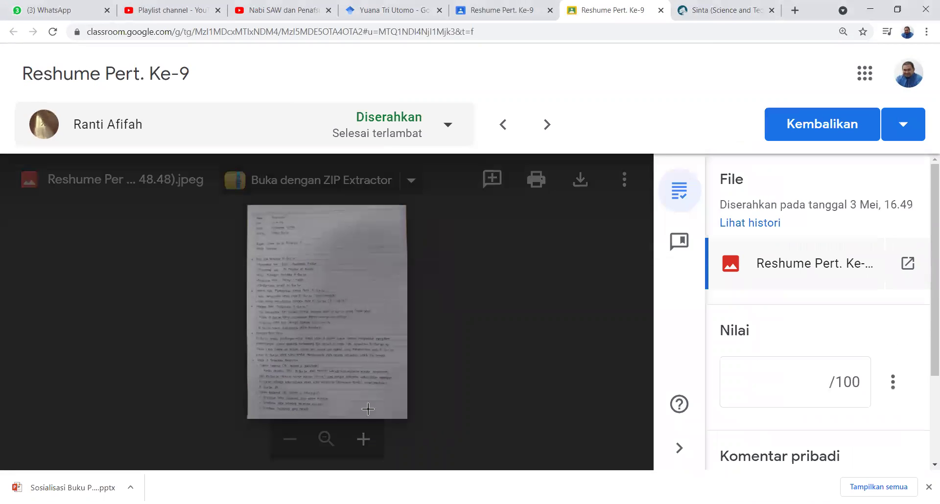
pyautogui.click(363, 439)
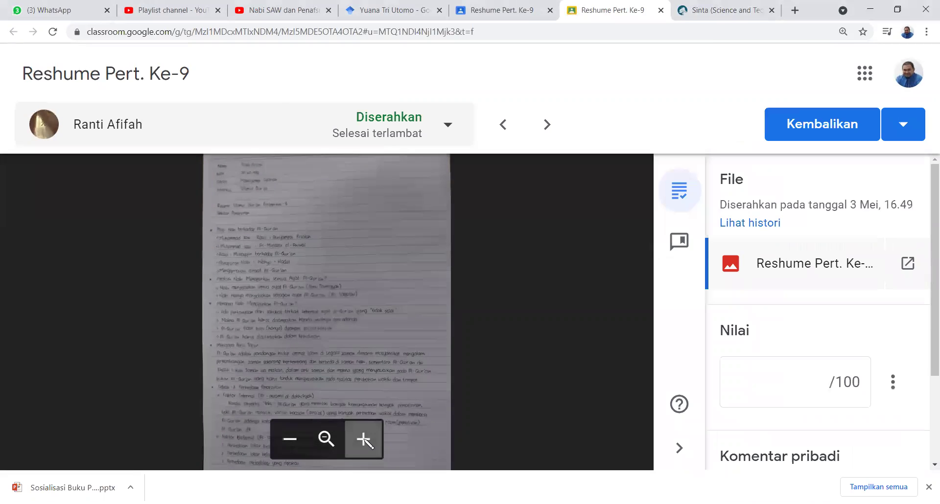
pyautogui.click(364, 439)
pyautogui.click(363, 439)
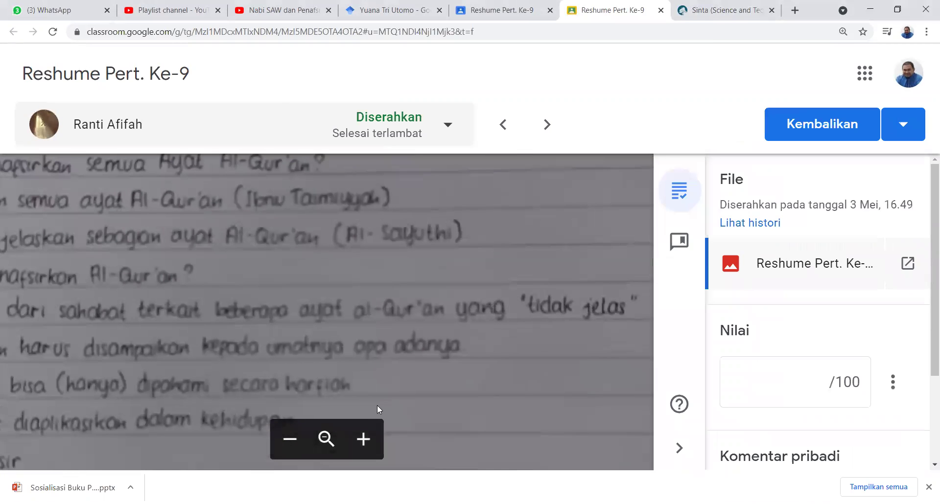
pyautogui.moveTo(377, 404); pyautogui.dragTo(544, 394)
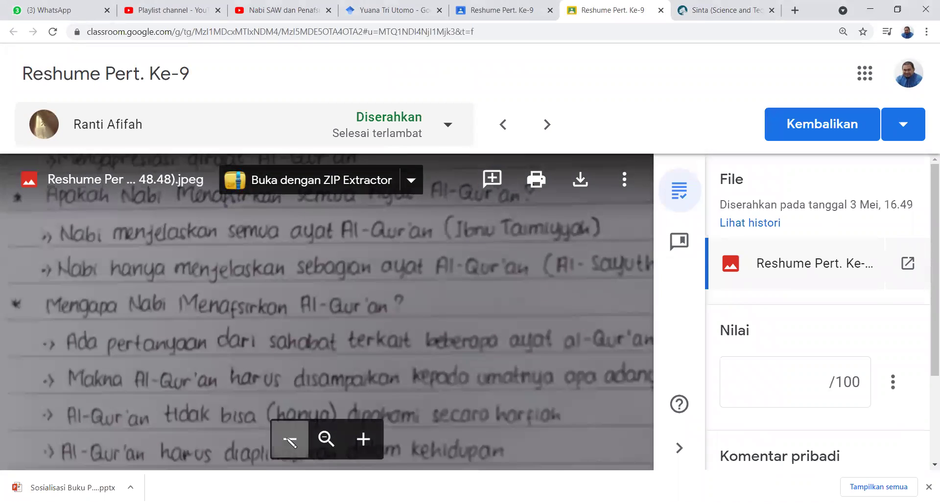
pyautogui.click(289, 439)
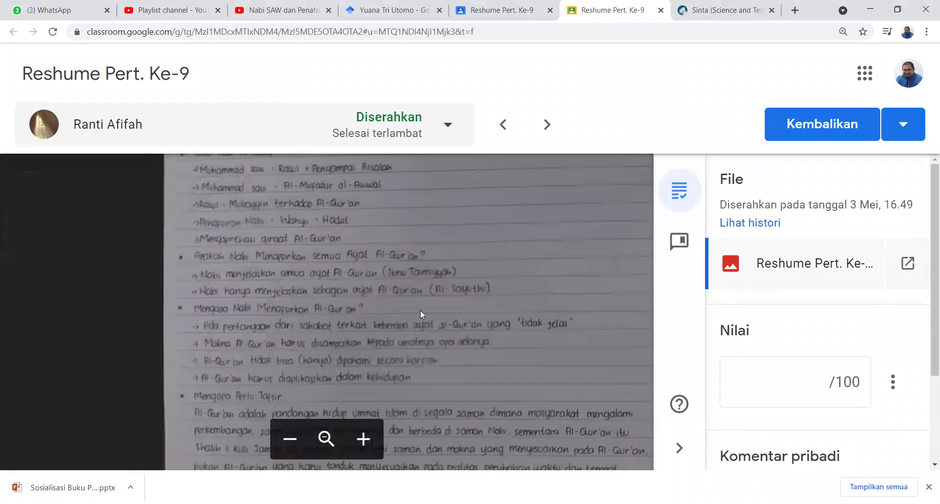
pyautogui.scroll(1, 420, 311)
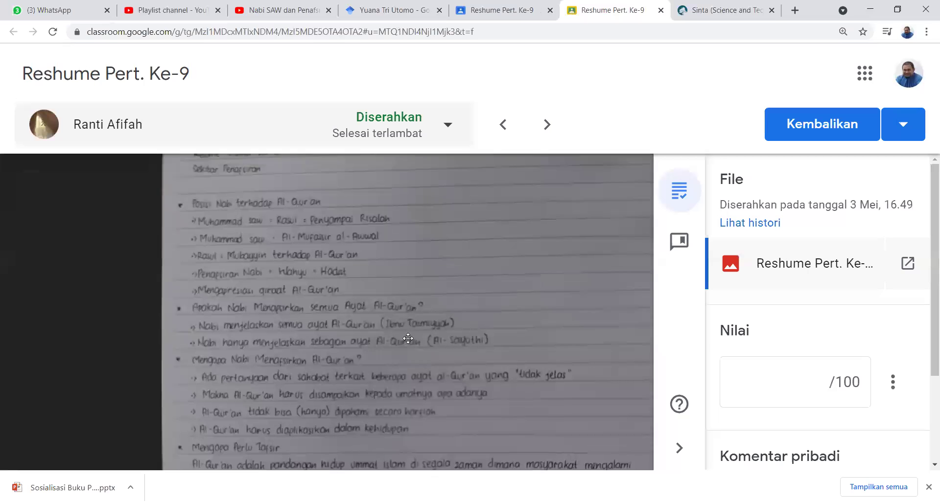
pyautogui.scroll(2, 408, 339)
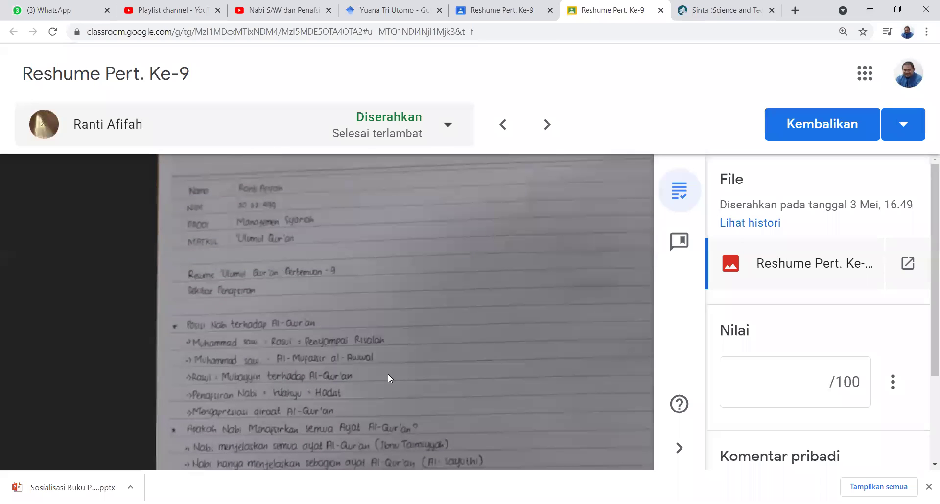
# Read the rest of the notes through "Mengapa Perlu Tafsir" to the internal and external factors behind differing interpretations
pyautogui.scroll(-2, 394, 332)
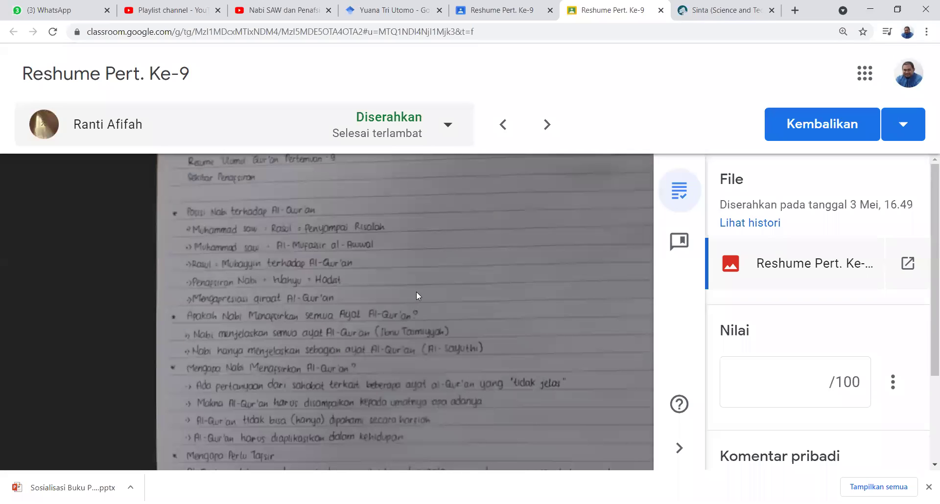
pyautogui.scroll(-2, 406, 318)
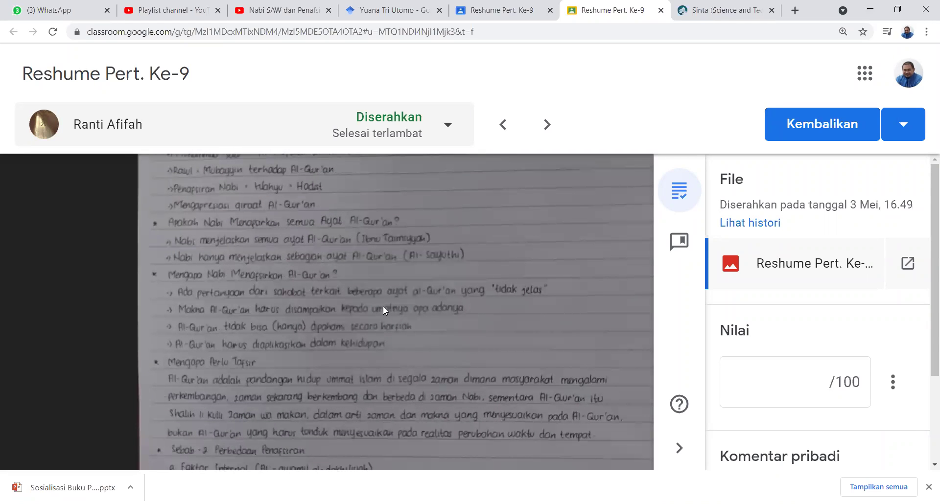
pyautogui.scroll(-2, 382, 307)
pyautogui.scroll(-1, 372, 317)
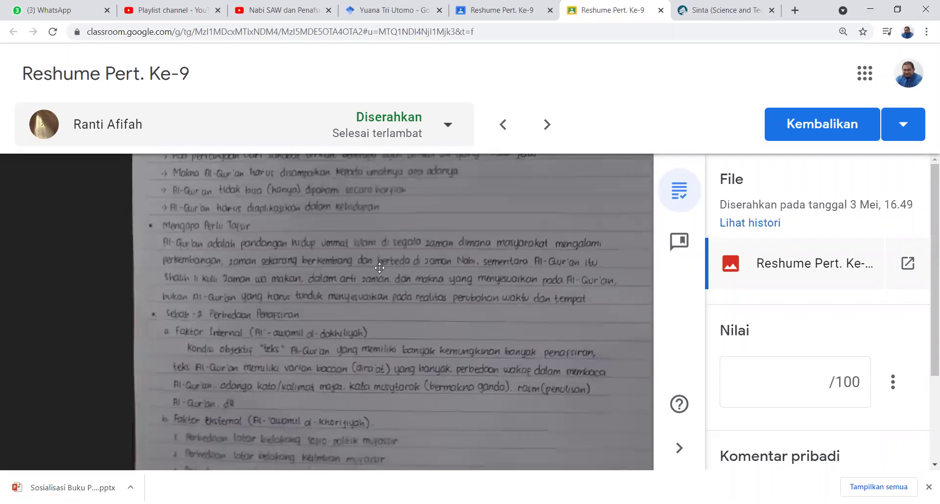
pyautogui.scroll(-1, 393, 325)
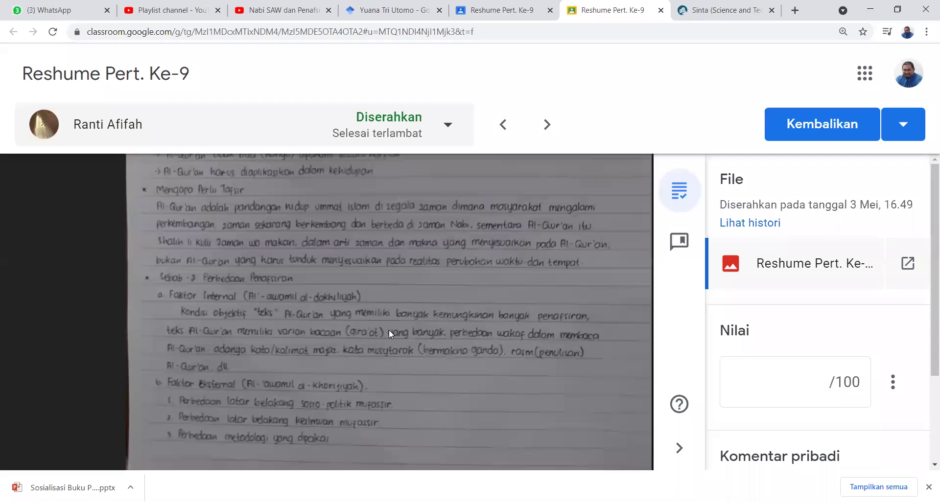
# Grade the late submission 85 out of 100 and return it to the student
pyautogui.click(774, 380)
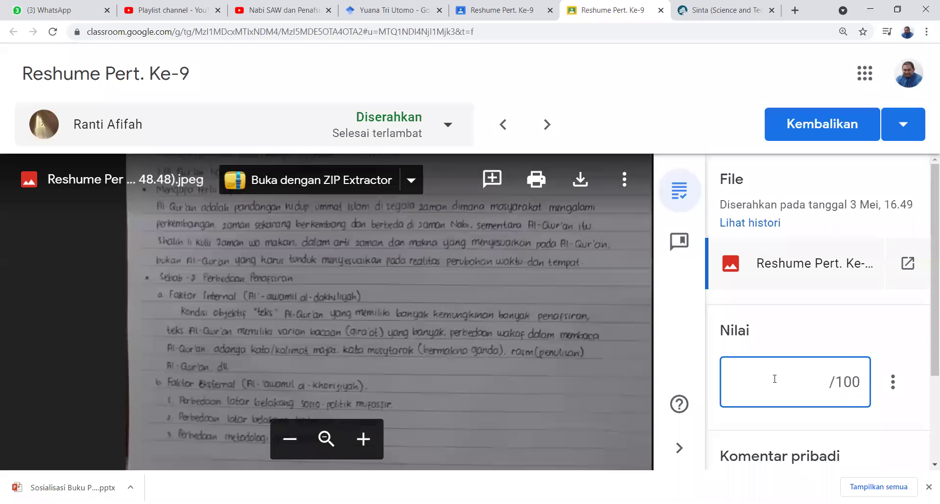
pyautogui.write('85')
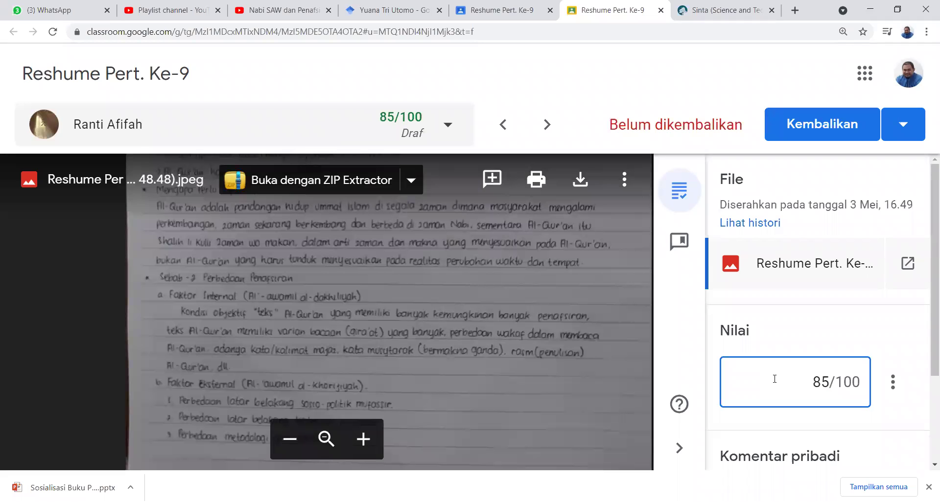
pyautogui.scroll(-1, 792, 333)
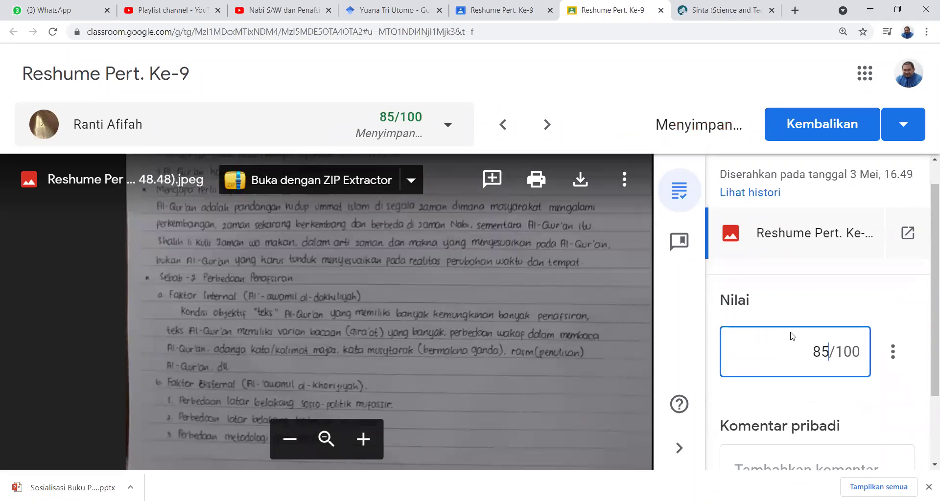
pyautogui.scroll(-2, 792, 336)
pyautogui.click(817, 131)
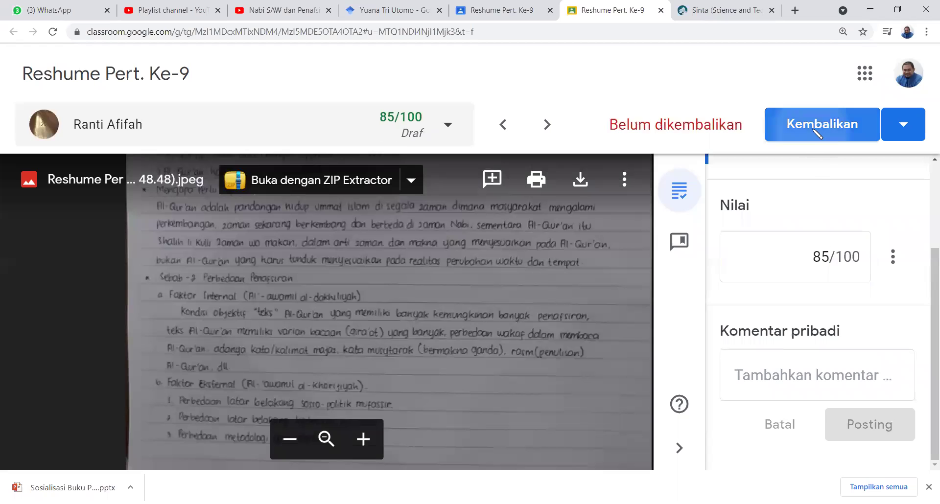
pyautogui.click(817, 131)
pyautogui.click(651, 320)
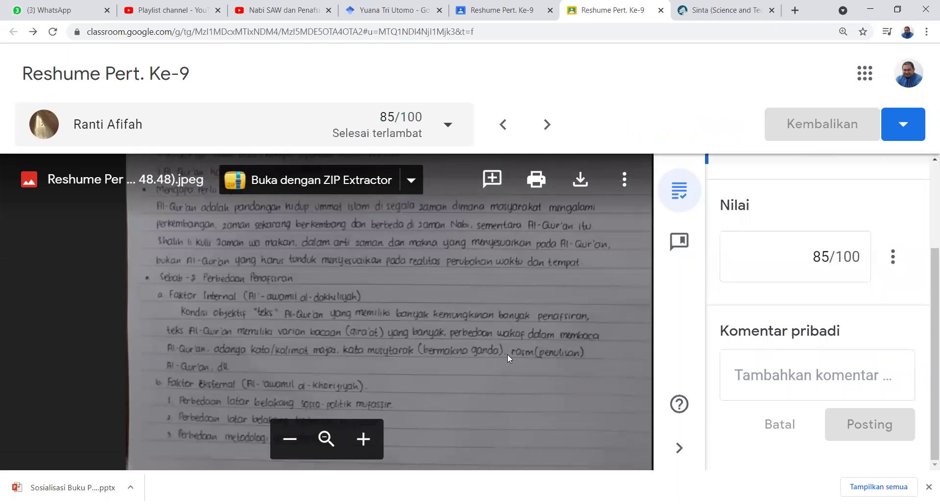
# Look over the returned notes once more and reduce them until the whole handwritten page is in view
pyautogui.scroll(-5, 504, 351)
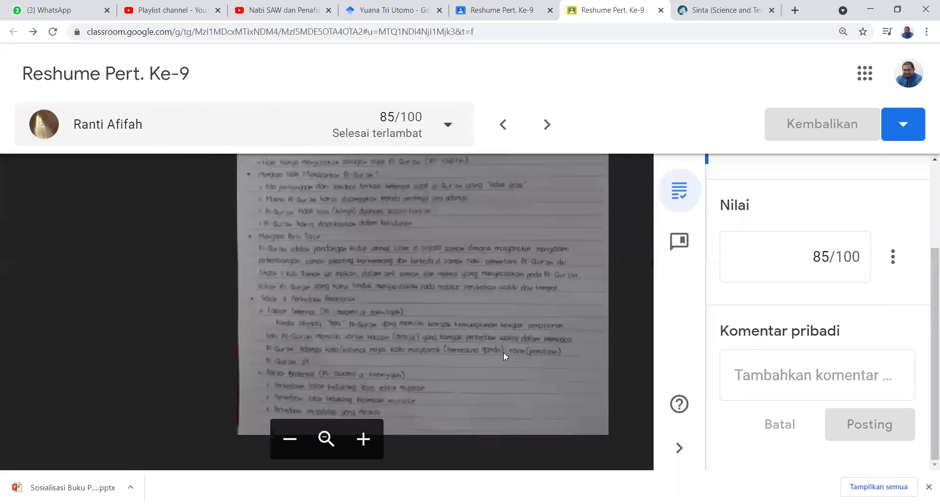
pyautogui.scroll(1, 388, 348)
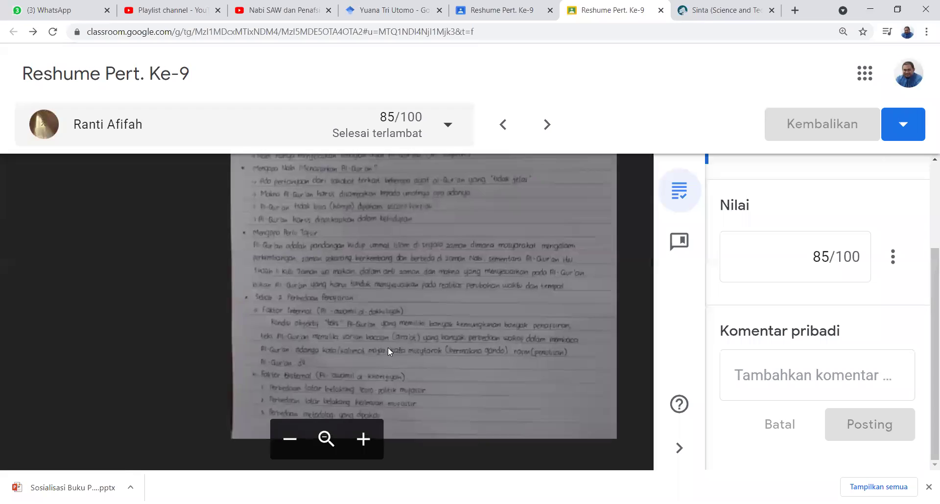
pyautogui.scroll(-1, 410, 342)
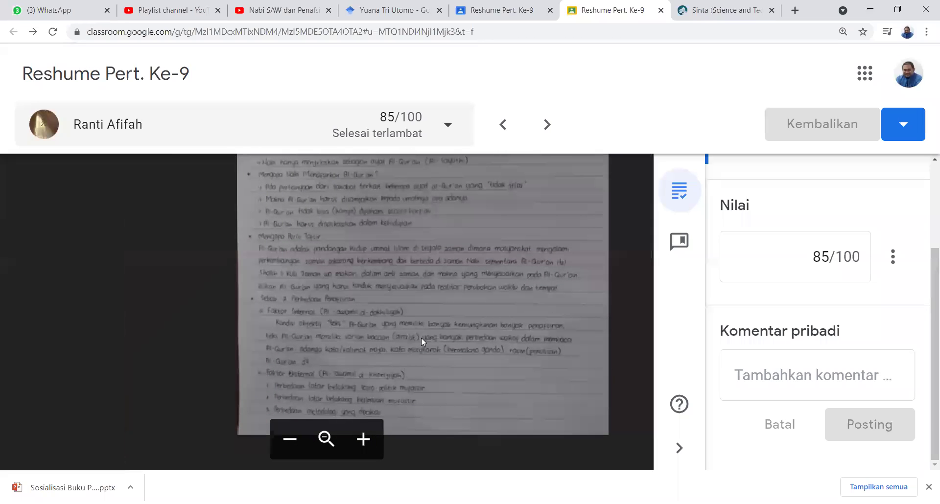
pyautogui.scroll(2, 421, 336)
pyautogui.scroll(-10, 422, 337)
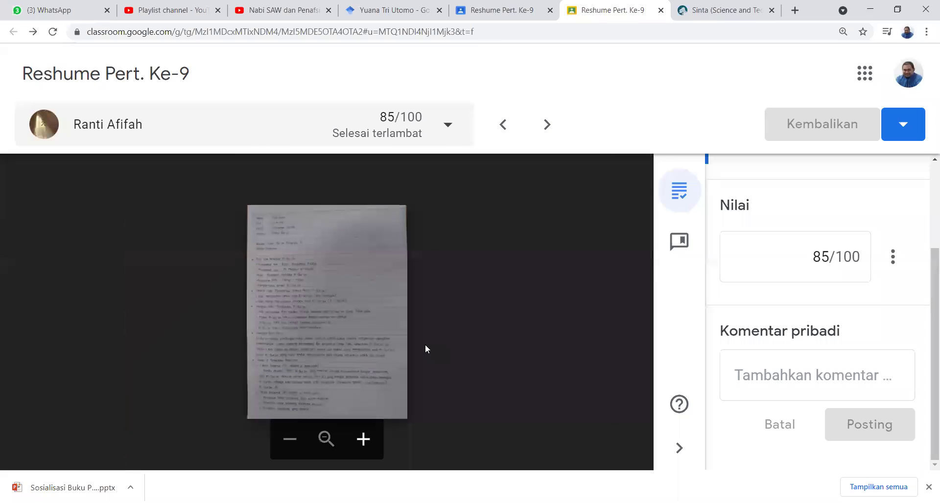
pyautogui.moveTo(588, 298)
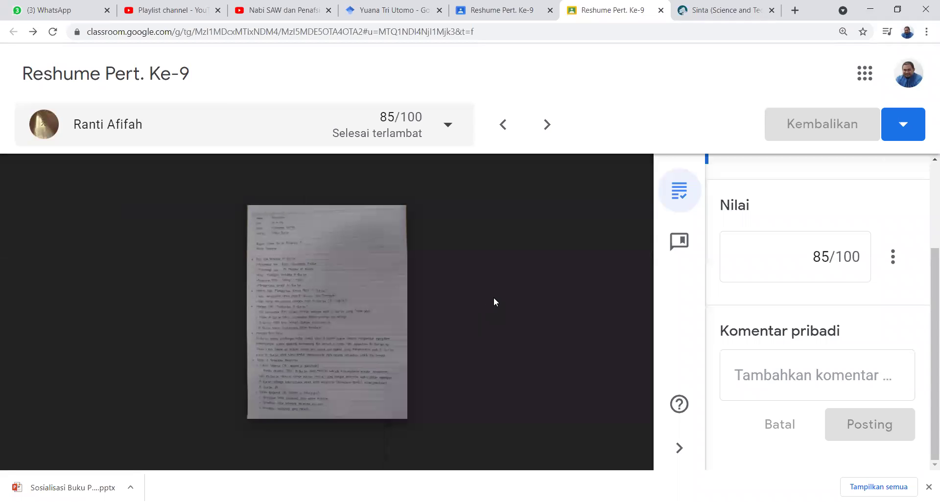
pyautogui.moveTo(566, 224)
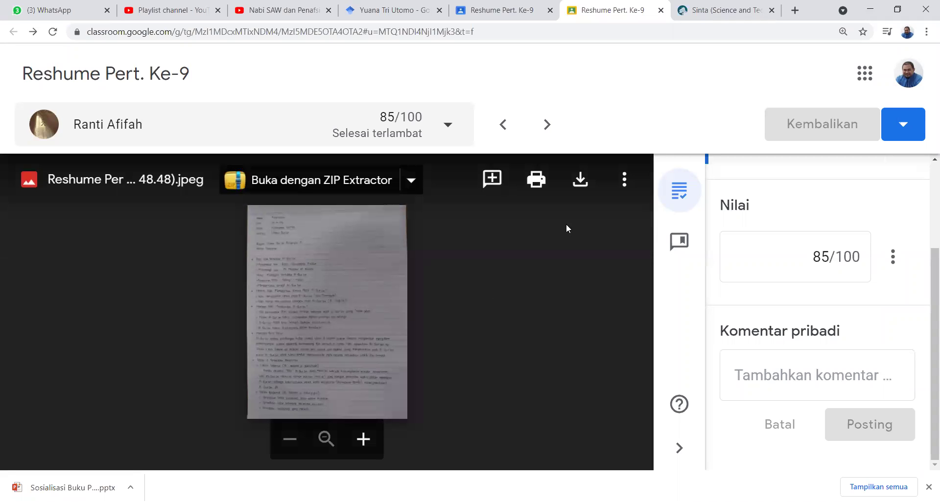